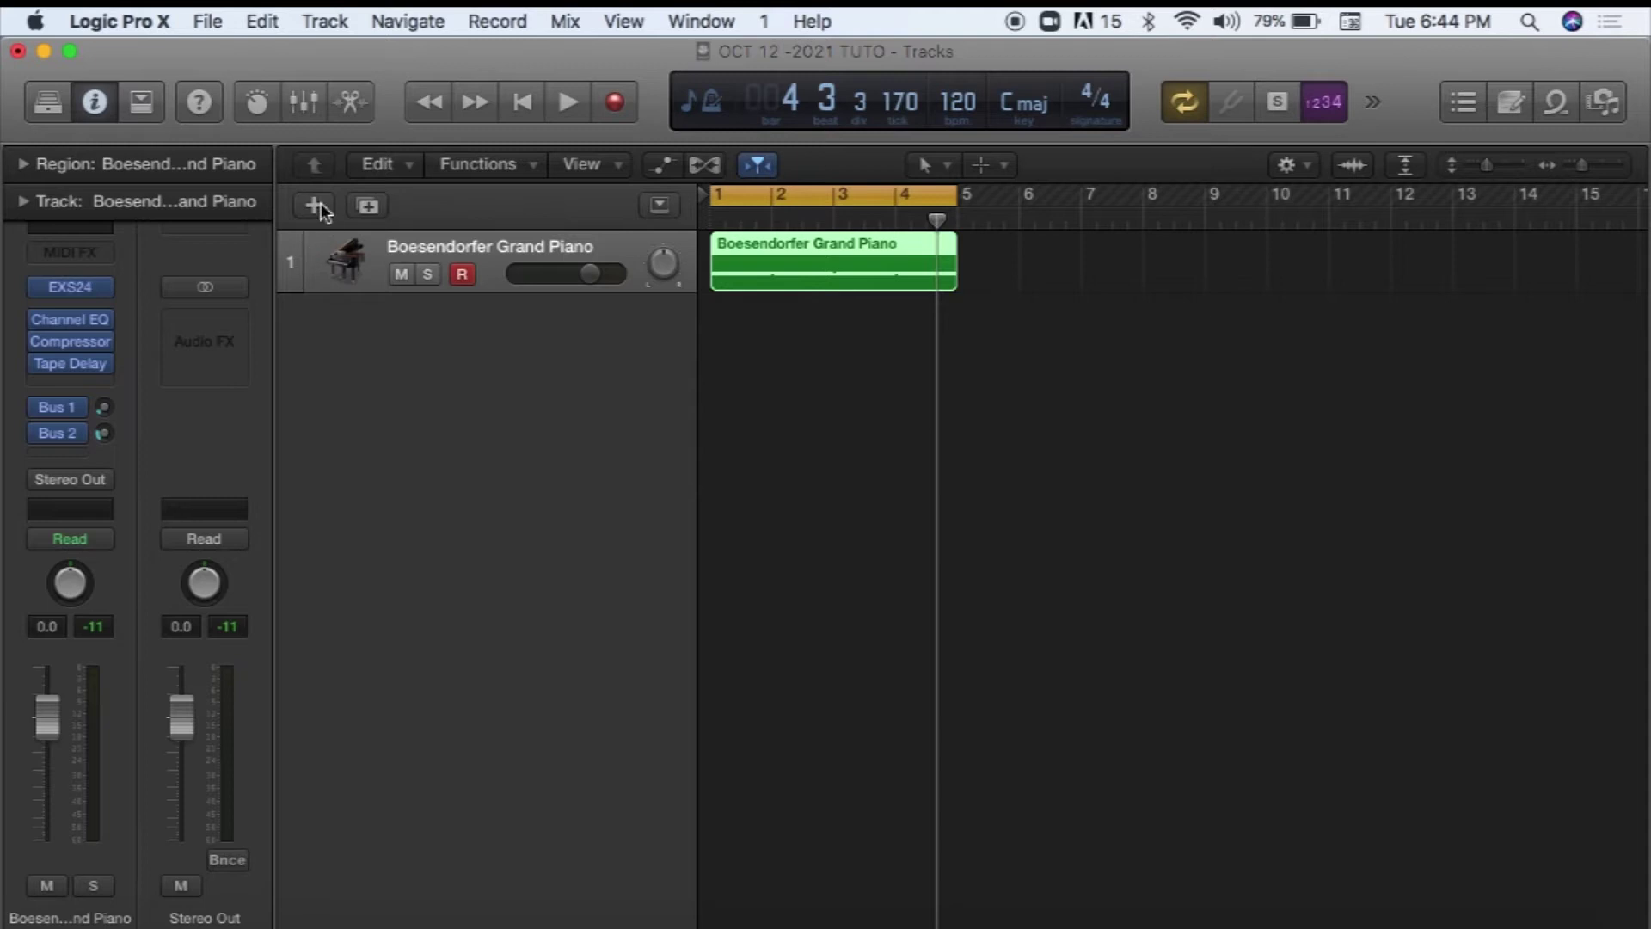
Add a second instrument track and load the Fingerstyle Bass patch from the library's Bass category
{"action": "left_click", "coordinate": [365, 208]}
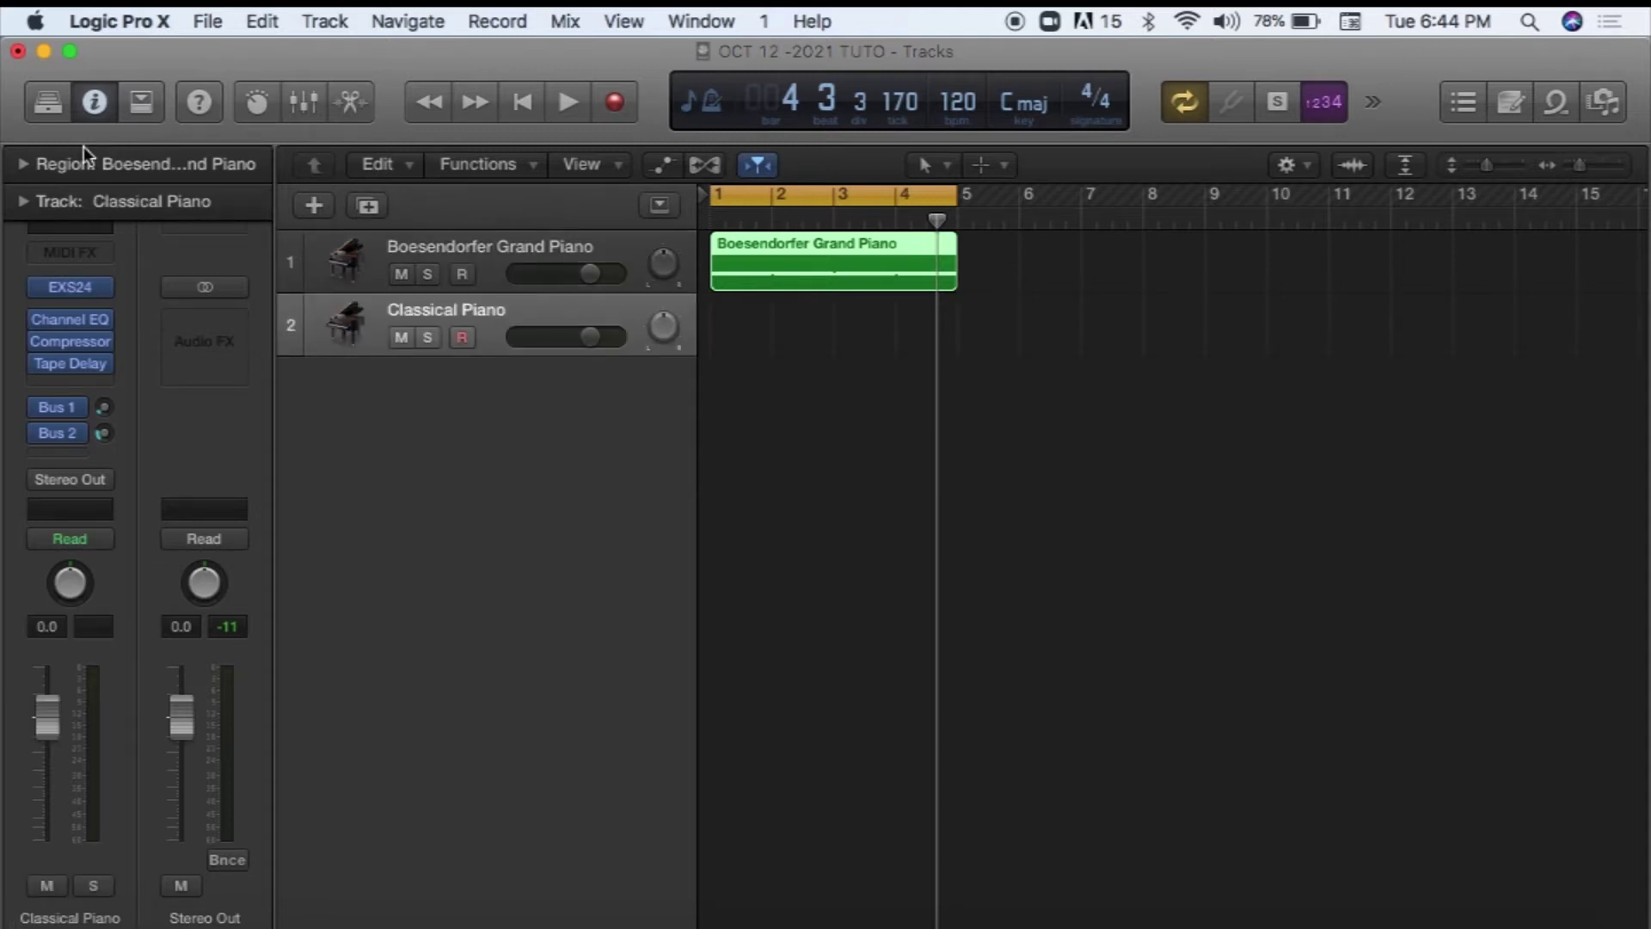
{"action": "left_click", "coordinate": [47, 103]}
{"action": "left_click", "coordinate": [76, 104]}
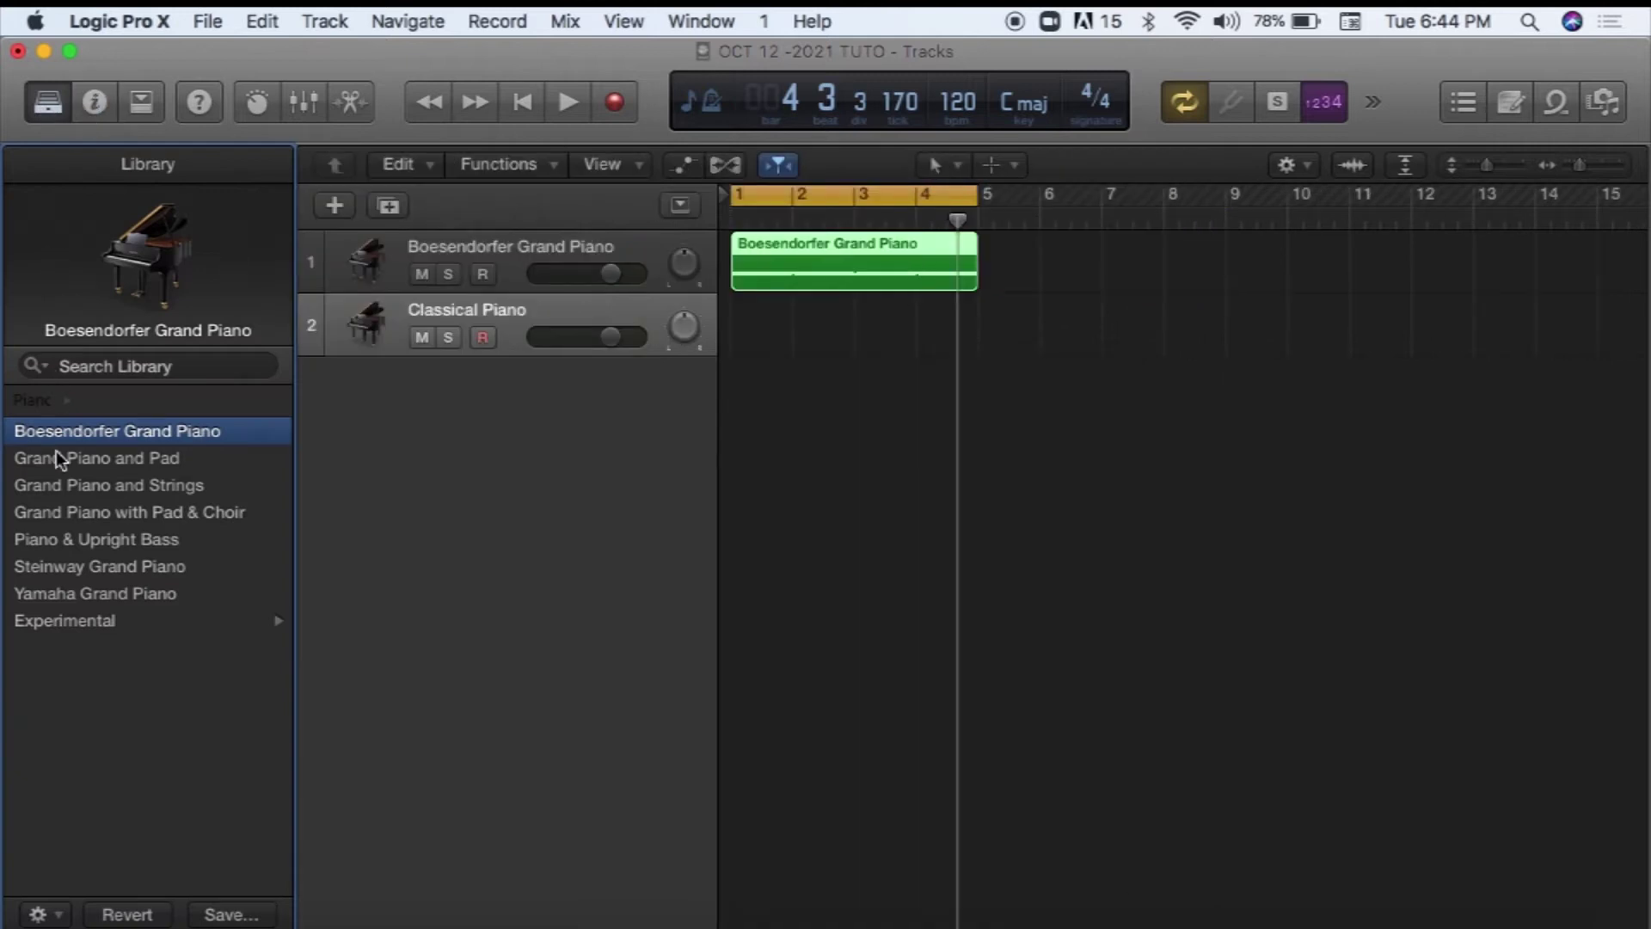
{"action": "left_click", "coordinate": [30, 400]}
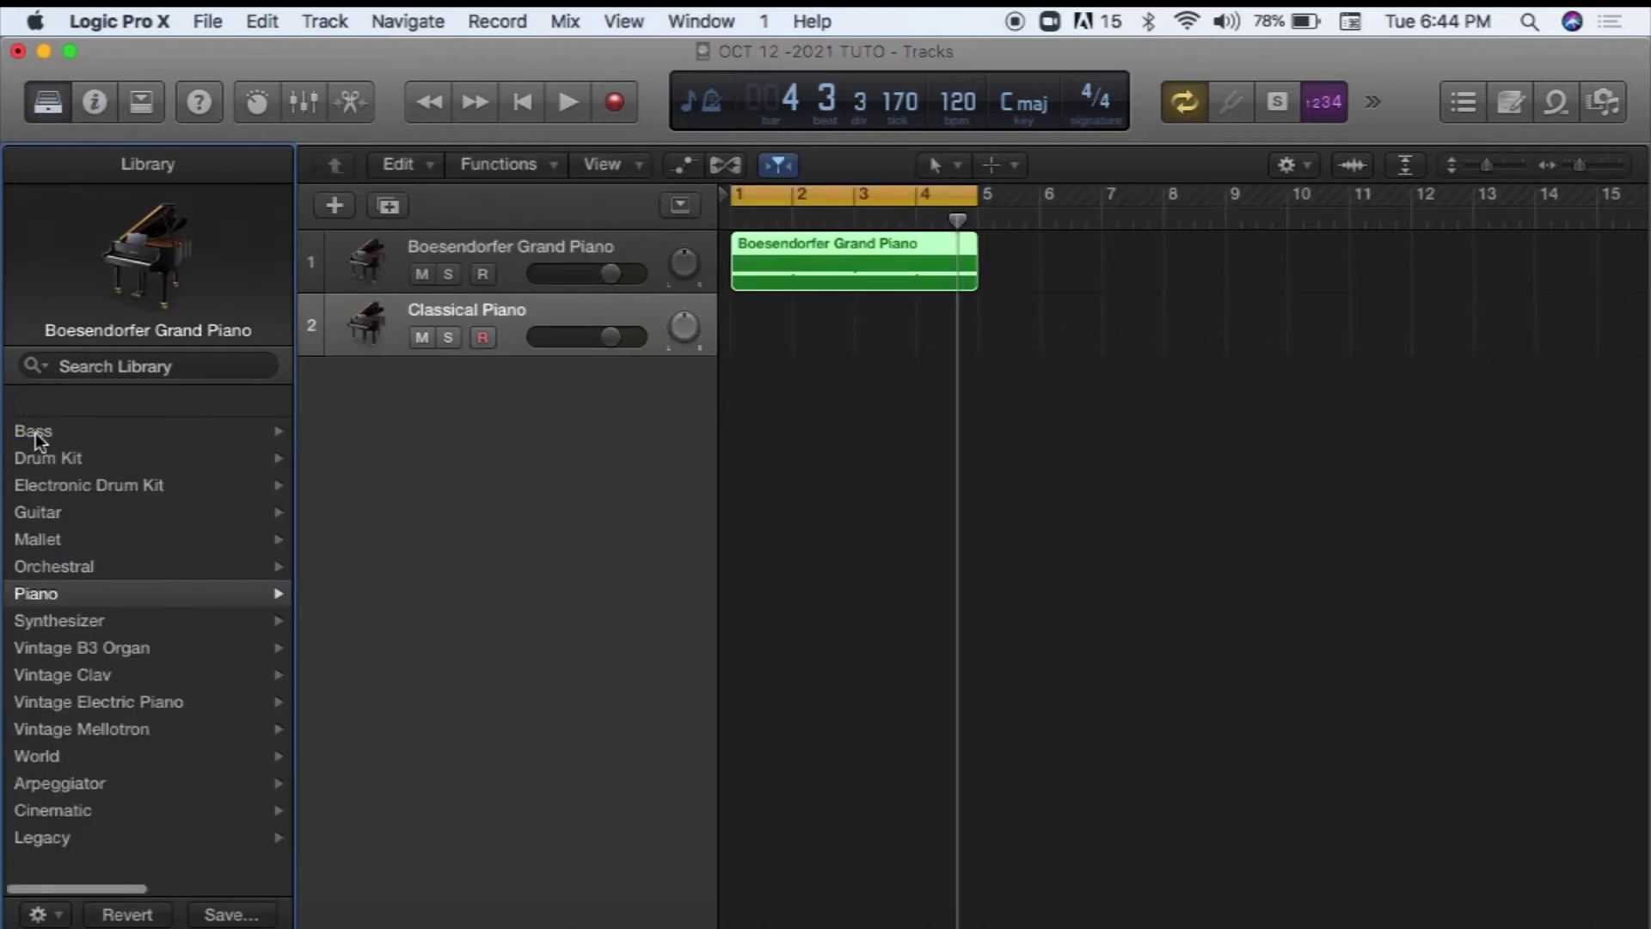
{"action": "left_click", "coordinate": [34, 432]}
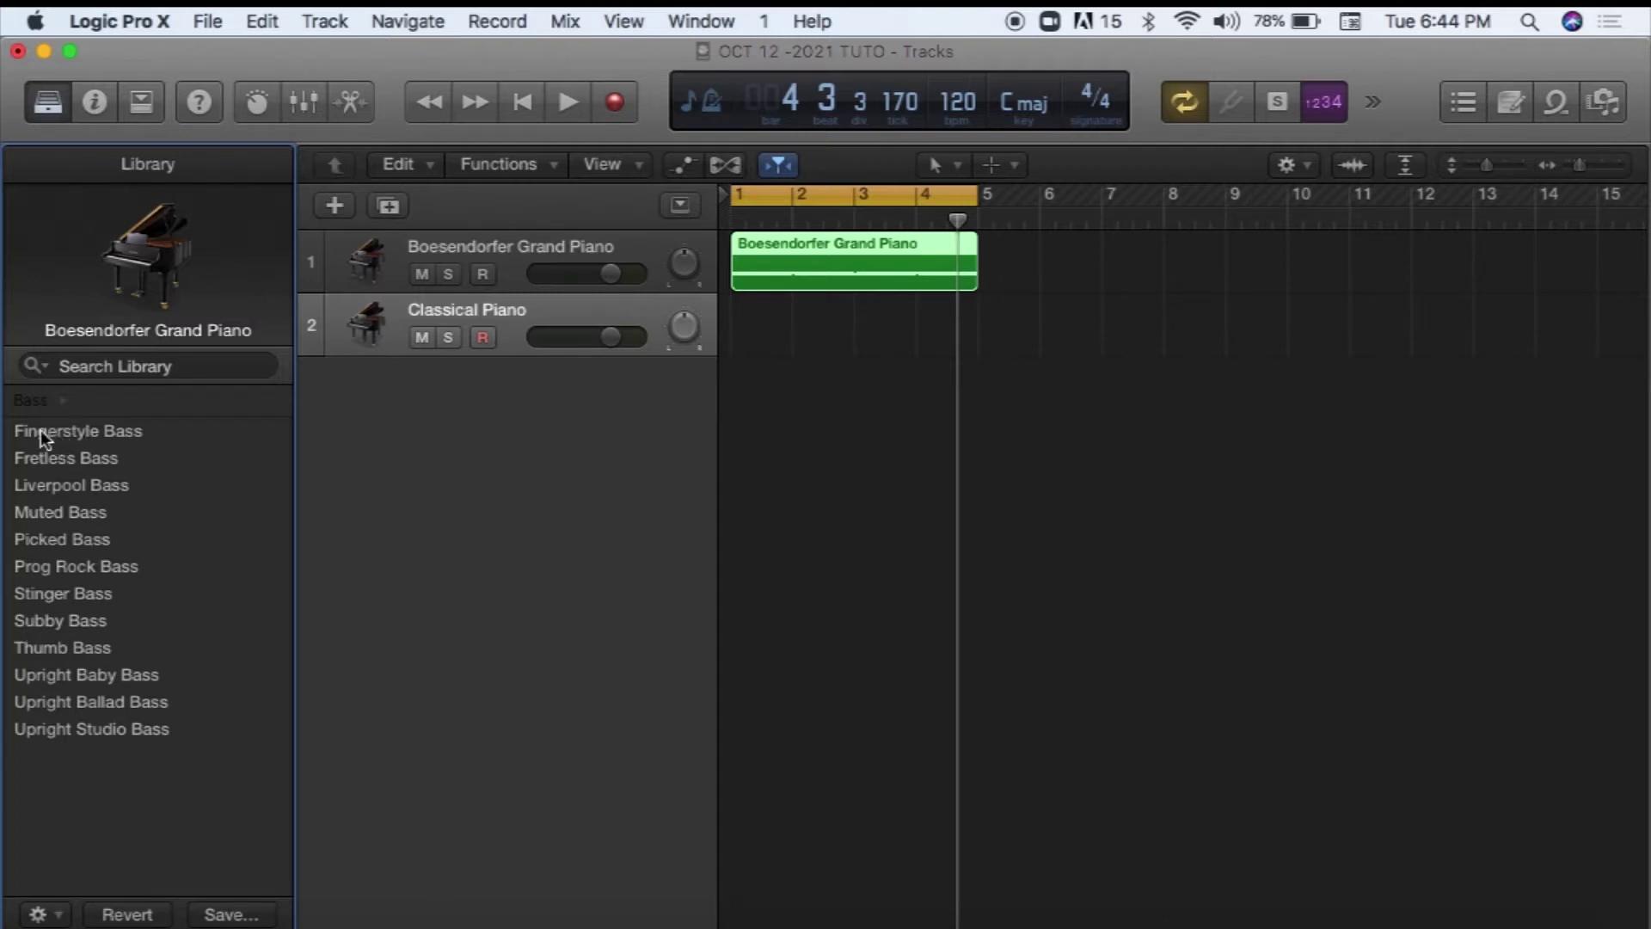
{"action": "left_click", "coordinate": [39, 430]}
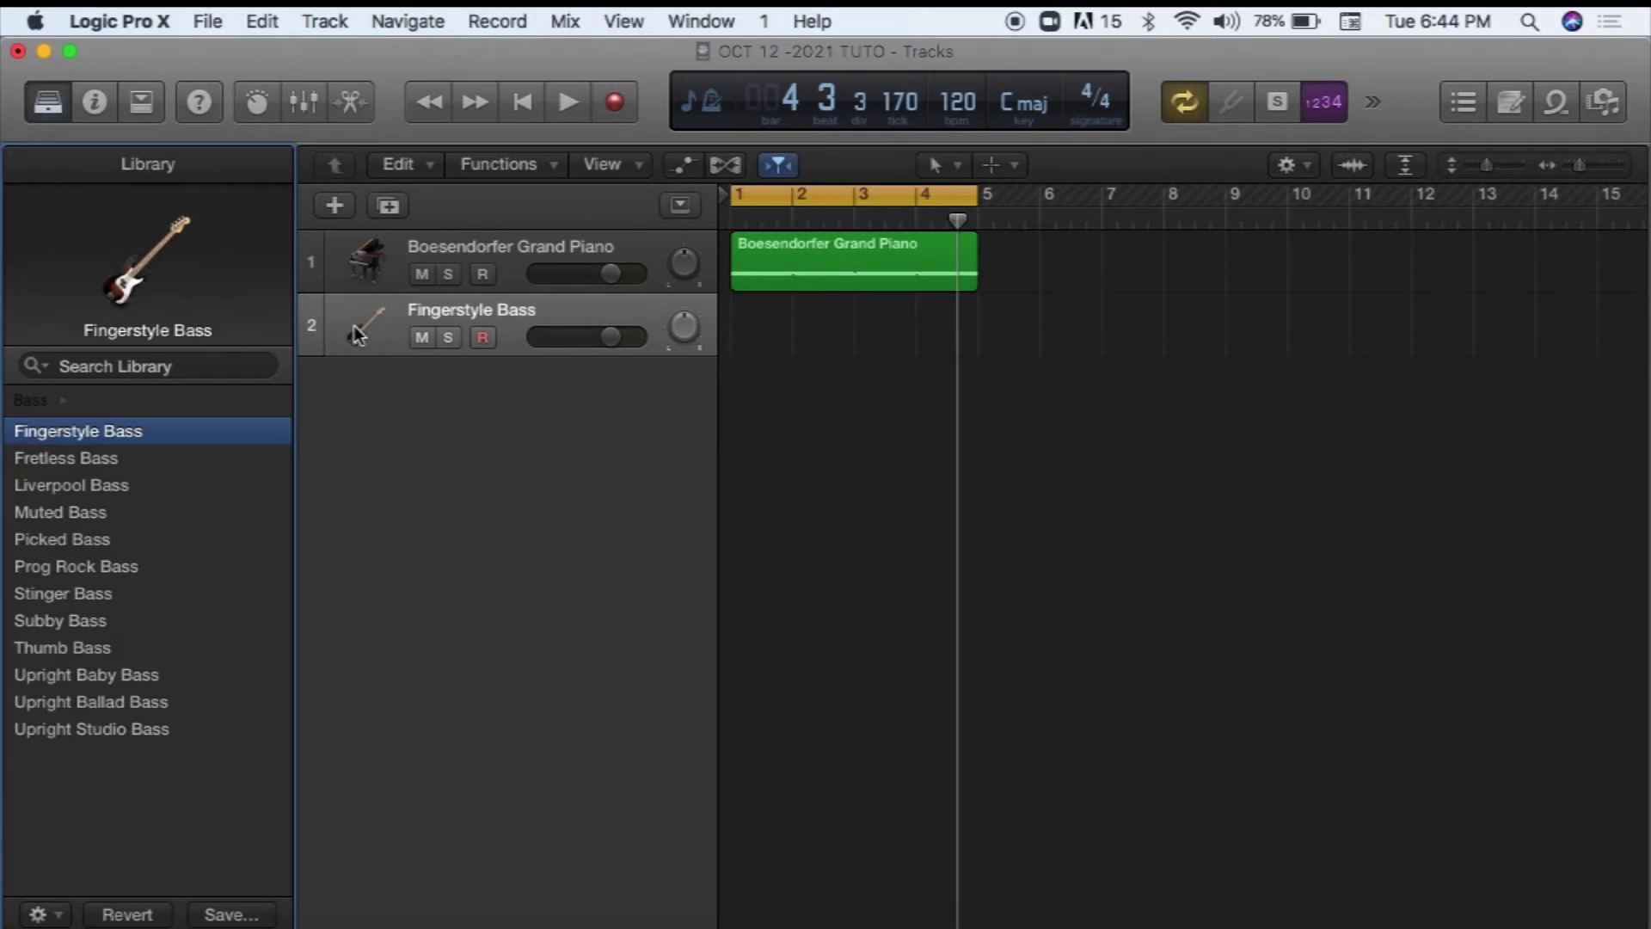
Return the playhead to bar 1 and review the piano region's chord notes in the Piano Roll, closing the editor again
{"action": "left_click_drag", "start_coordinate": [957, 221], "coordinate": [732, 222]}
{"action": "key", "text": "space"}
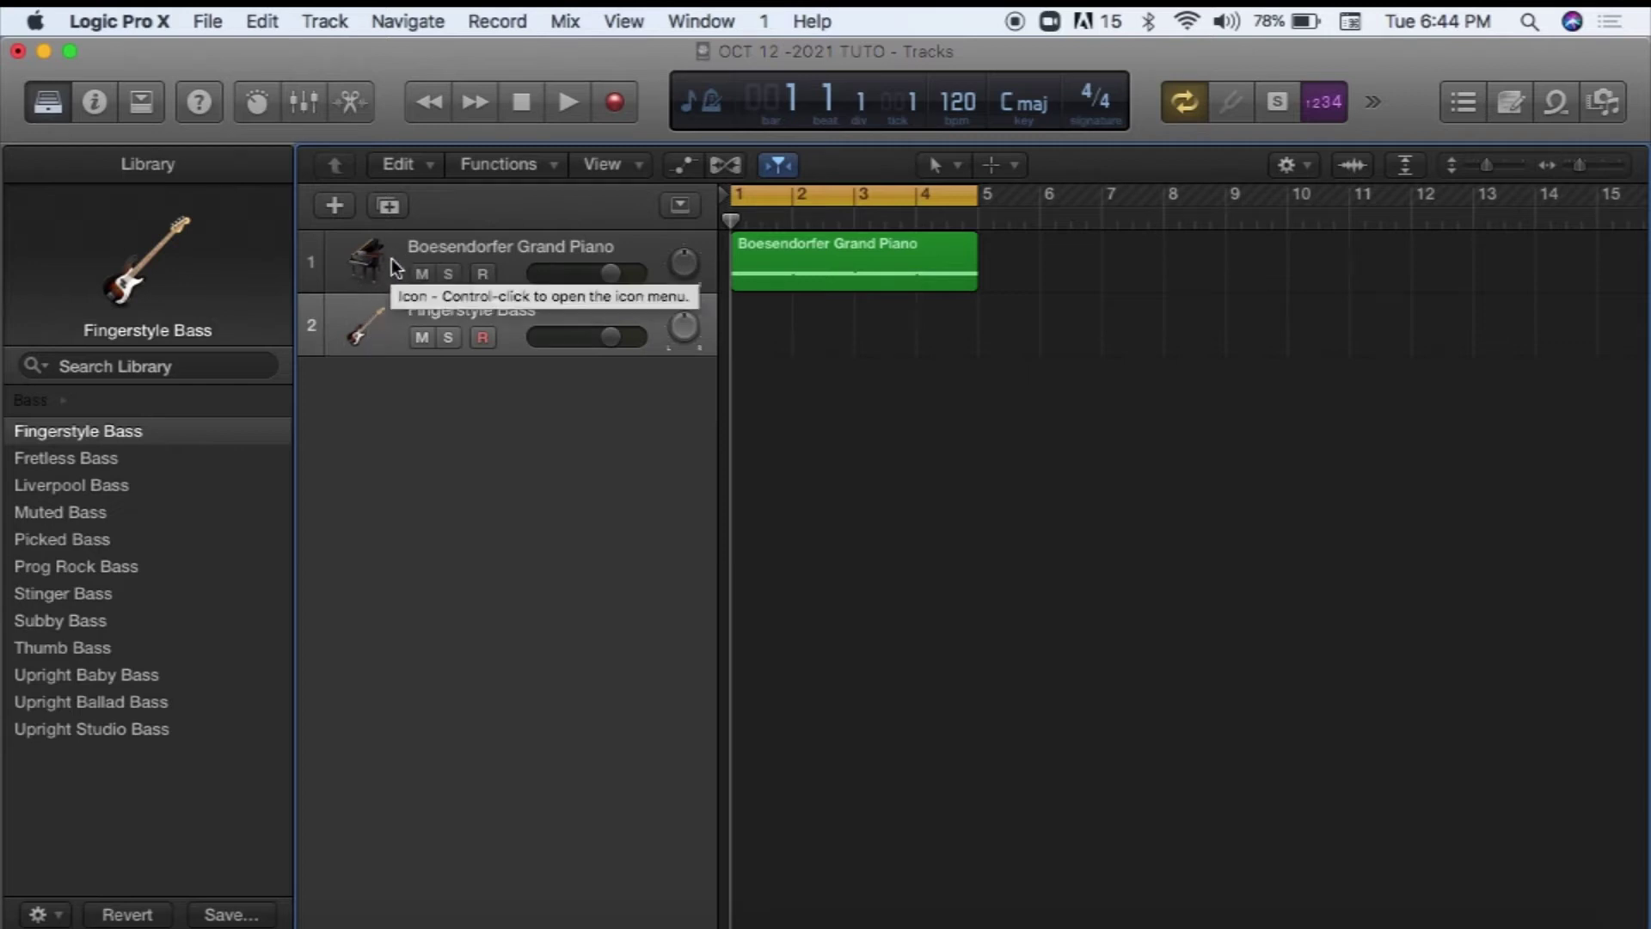
{"action": "left_click", "coordinate": [806, 277]}
{"action": "left_click", "coordinate": [351, 102]}
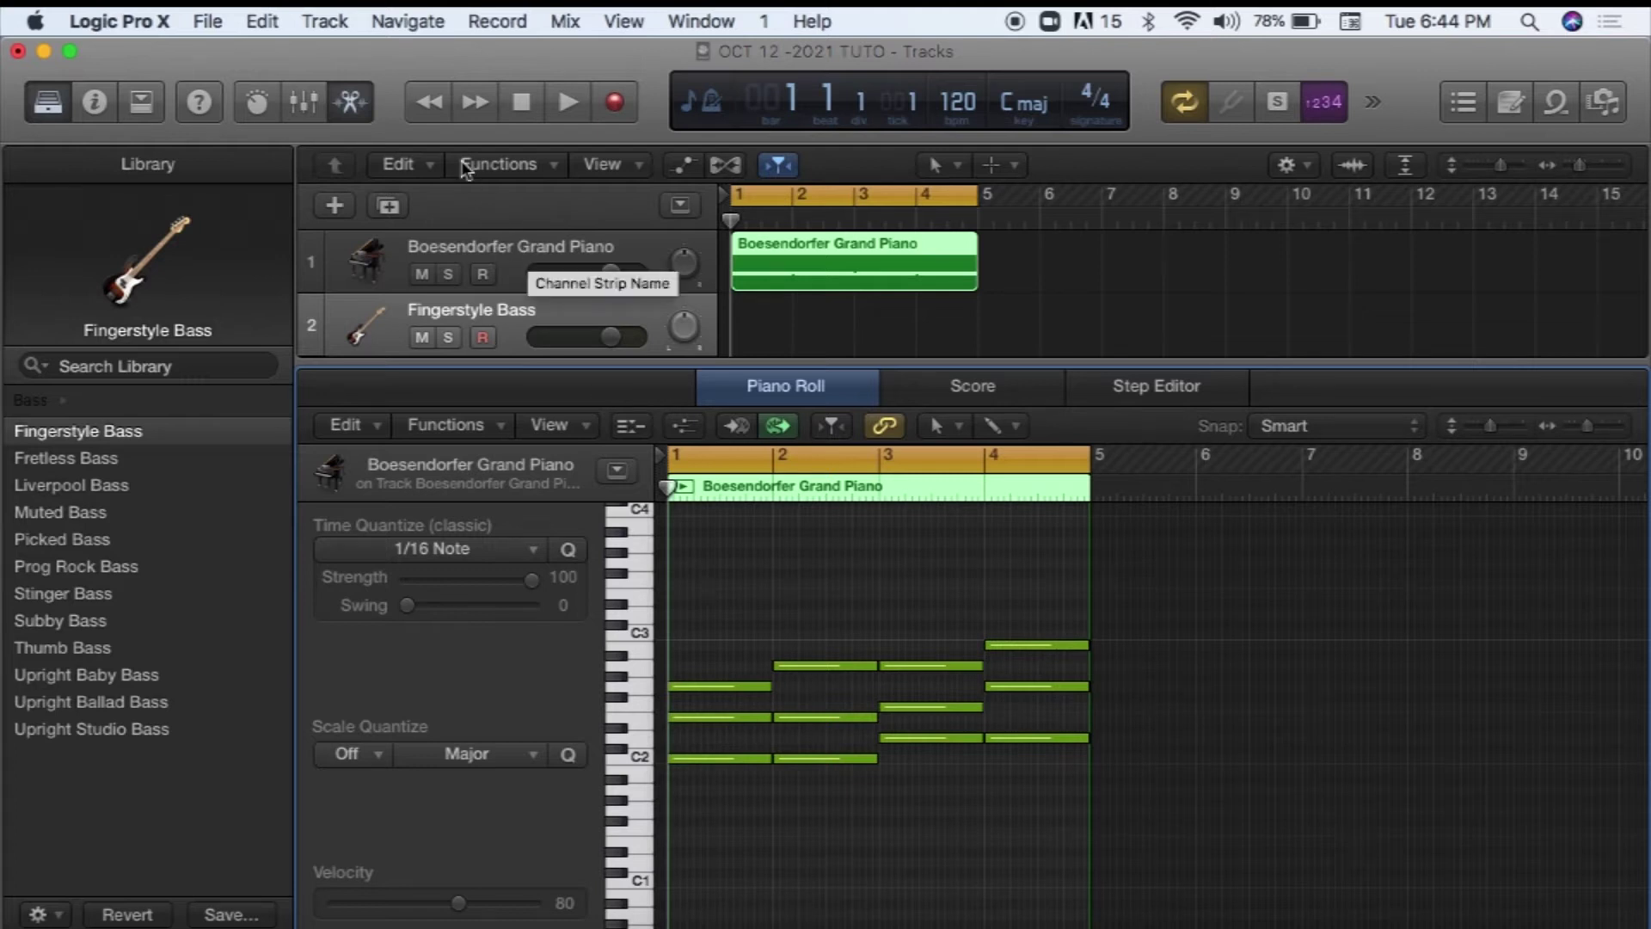
{"action": "left_click", "coordinate": [353, 103]}
{"action": "left_click", "coordinate": [507, 316]}
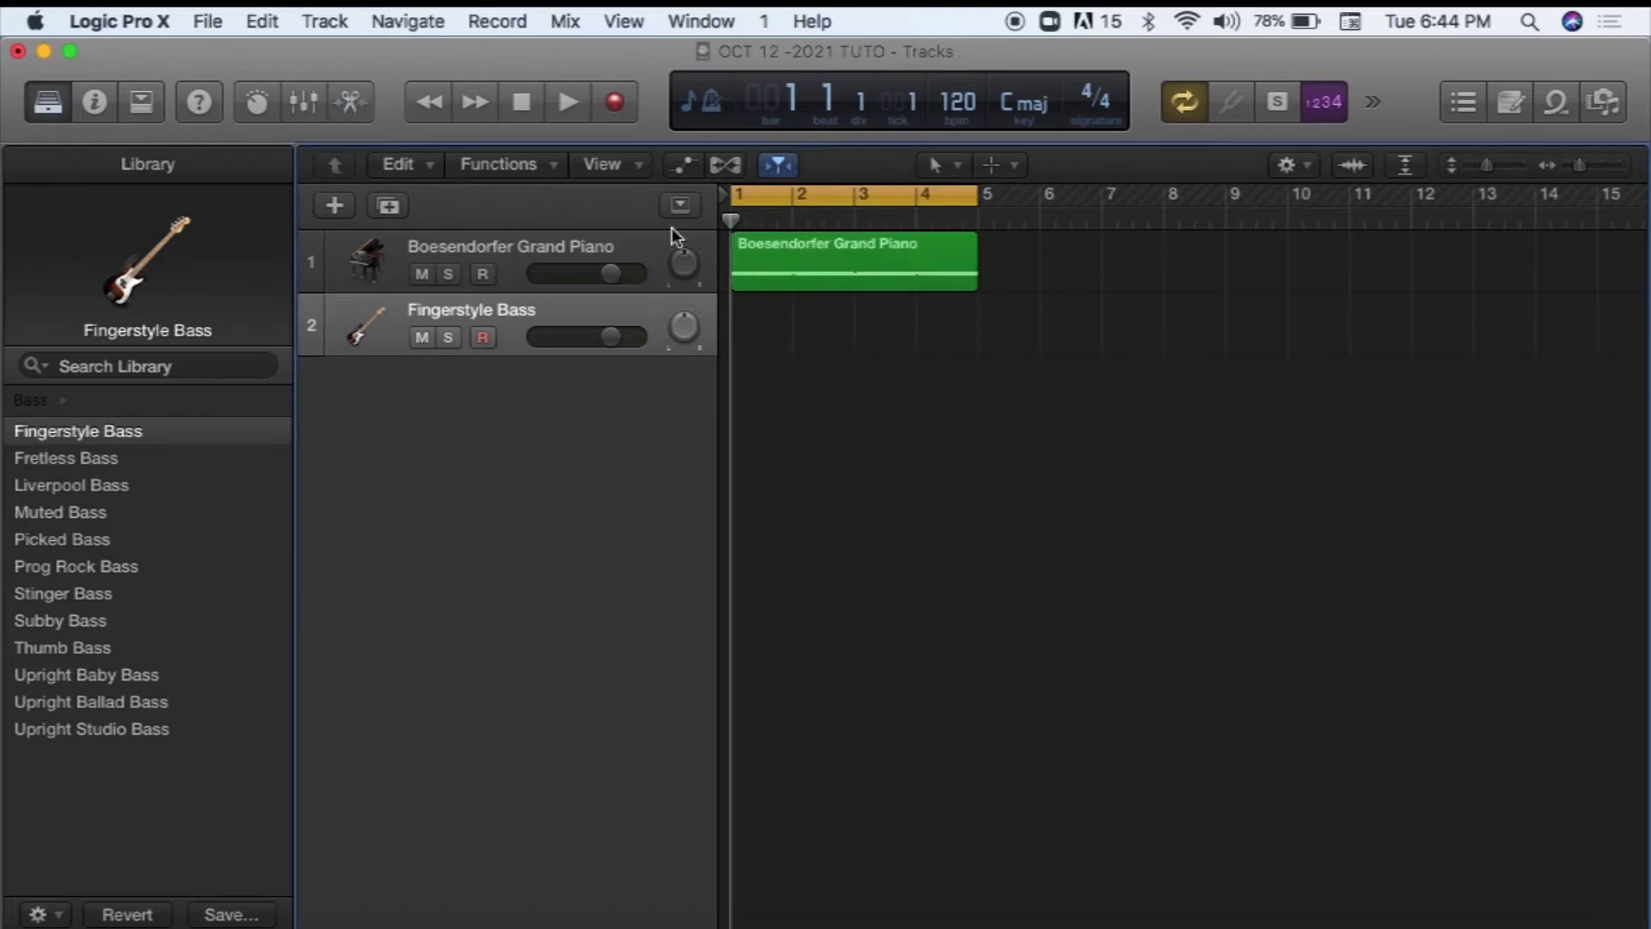
Copy the Boesendorfer Grand Piano region from the first track
{"action": "left_click", "coordinate": [818, 265]}
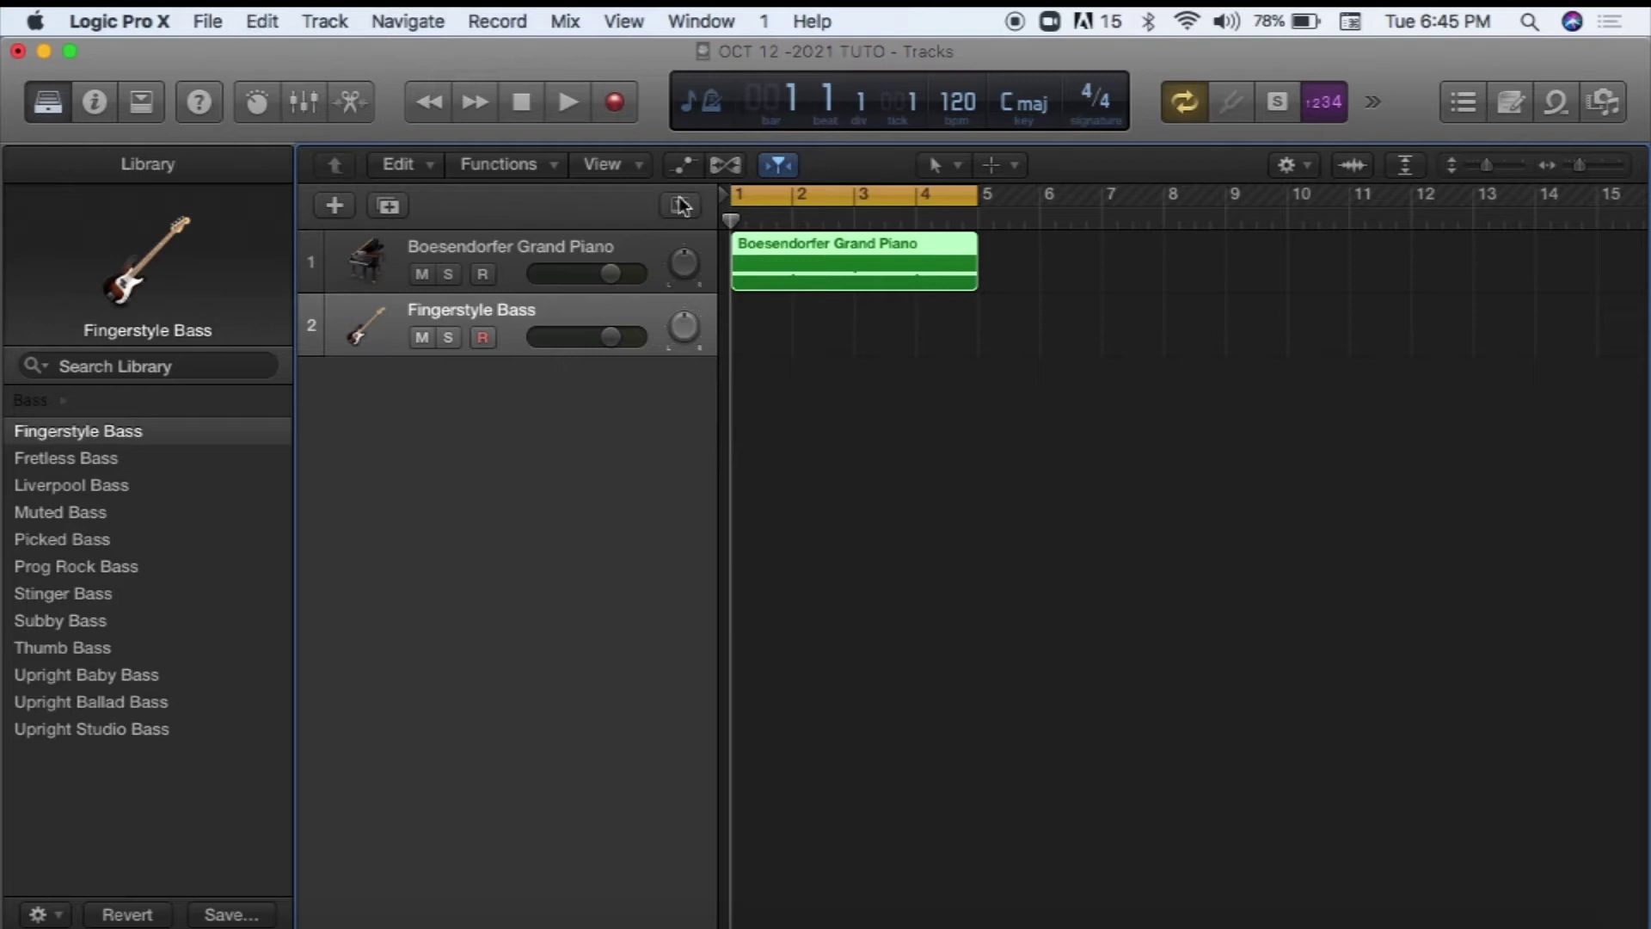
{"action": "left_click", "coordinate": [854, 370]}
{"action": "left_click", "coordinate": [819, 250]}
{"action": "left_click", "coordinate": [847, 355]}
{"action": "left_click", "coordinate": [854, 259]}
{"action": "left_click", "coordinate": [864, 380]}
{"action": "left_click", "coordinate": [842, 254]}
{"action": "left_click", "coordinate": [262, 21]}
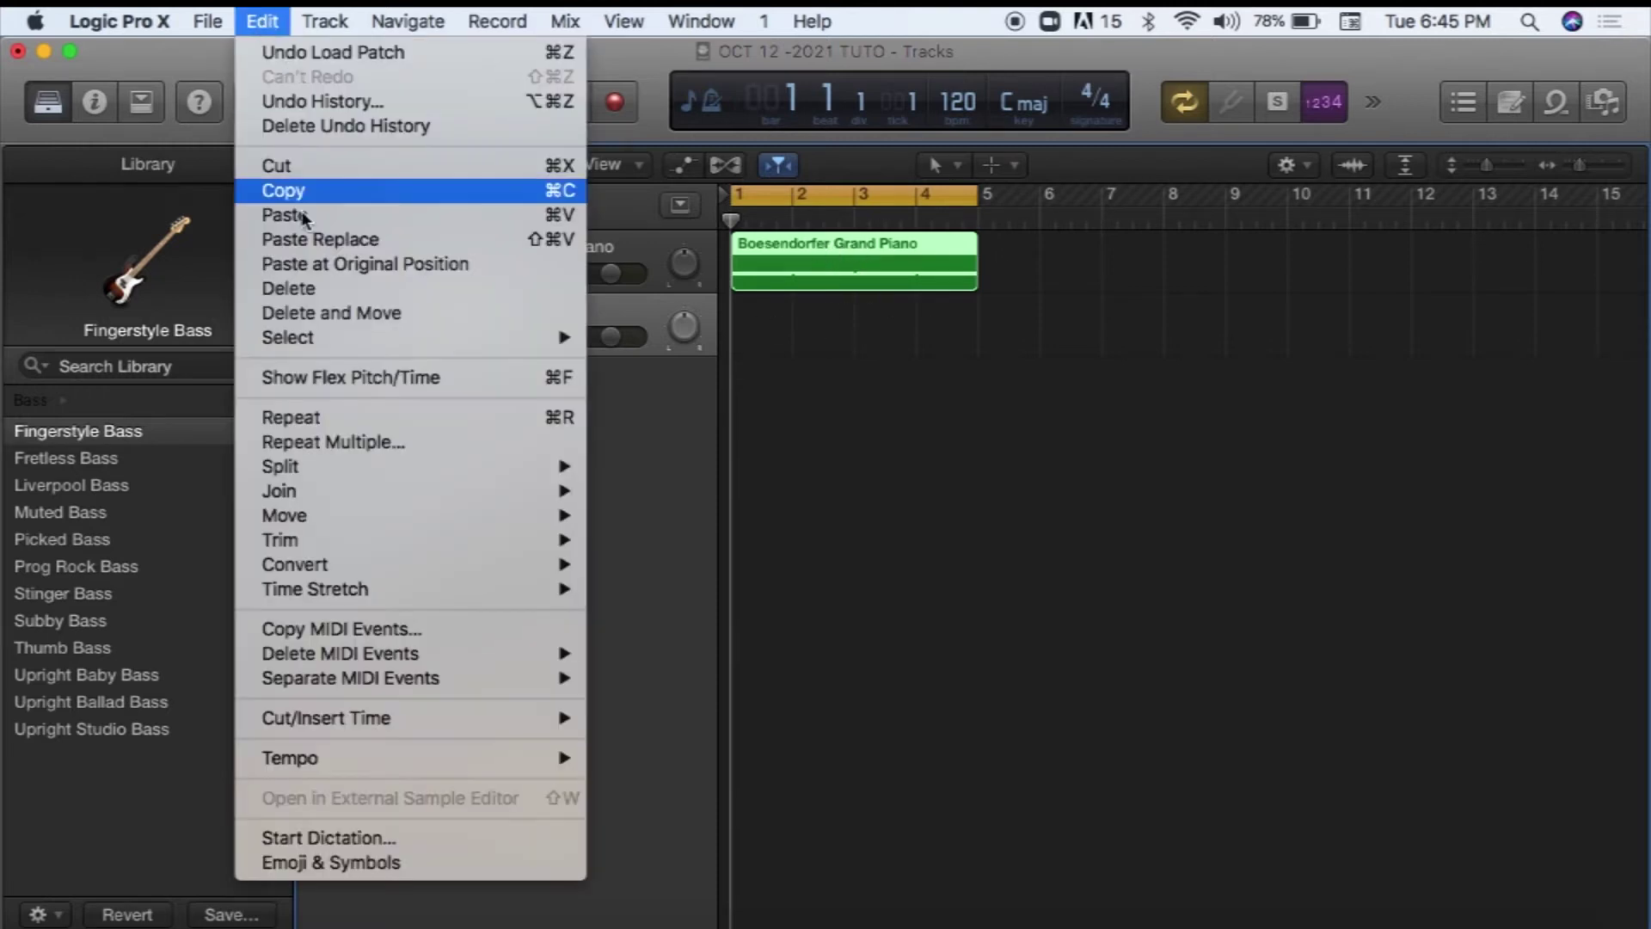
{"action": "left_click", "coordinate": [317, 191]}
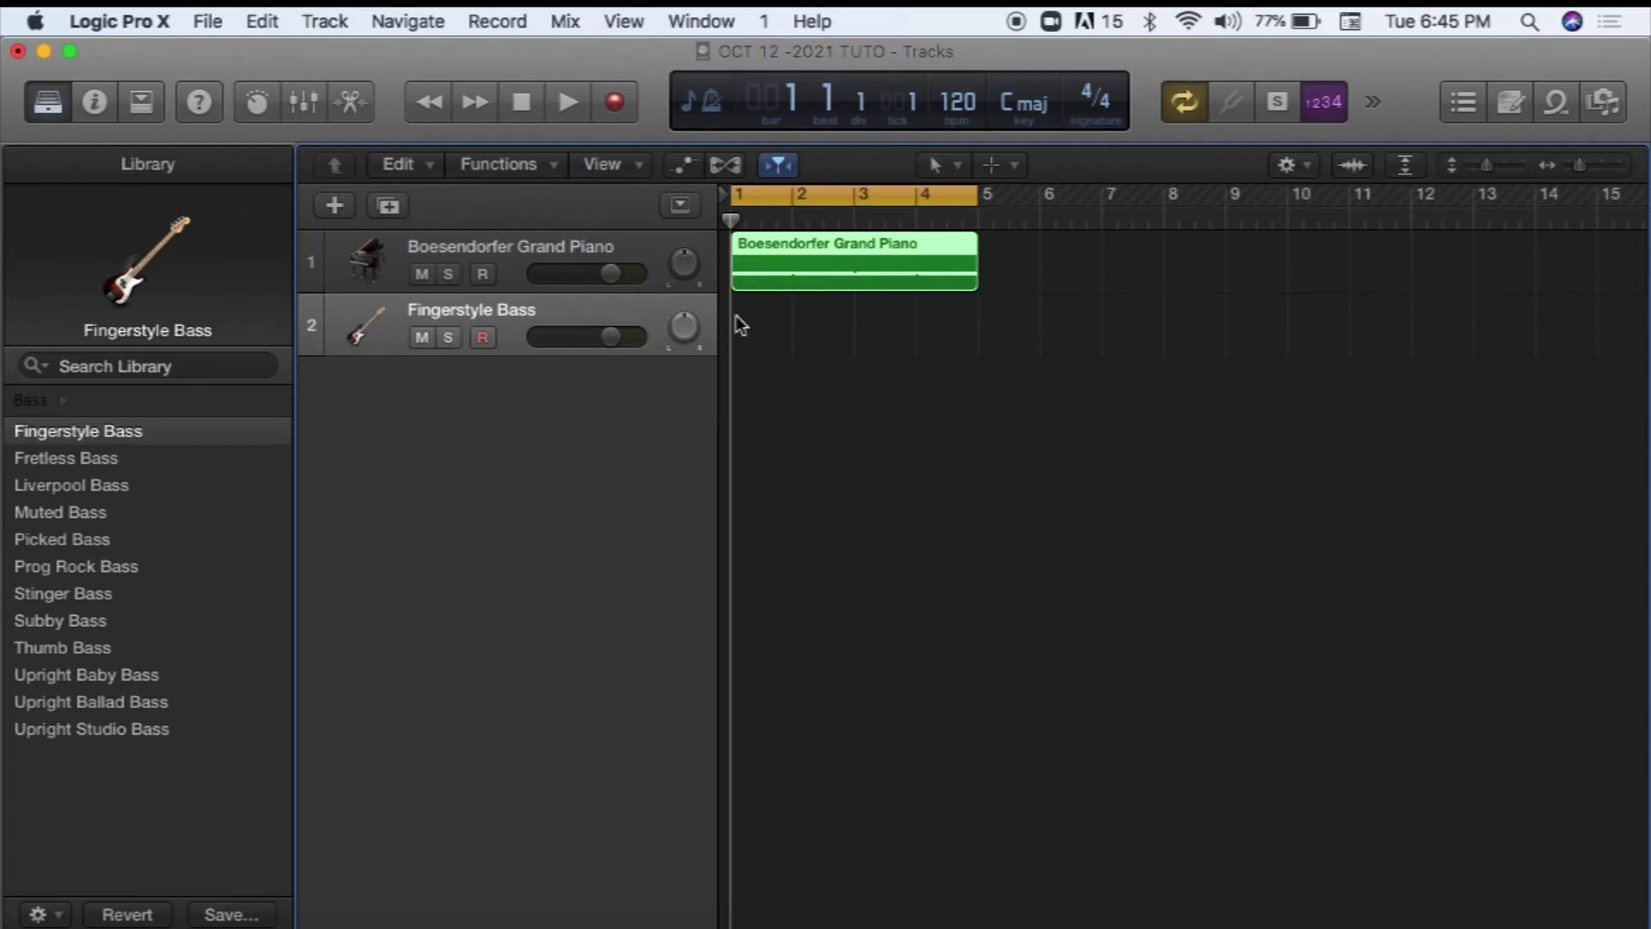
Paste the copied piano region at bar 1 on the Fingerstyle Bass track and return the playhead to the start
{"action": "mouse_move", "coordinate": [733, 221]}
{"action": "left_mouse_down"}
{"action": "mouse_move", "coordinate": [762, 221]}
{"action": "mouse_move", "coordinate": [731, 221]}
{"action": "left_mouse_up"}
{"action": "left_click", "coordinate": [262, 21]}
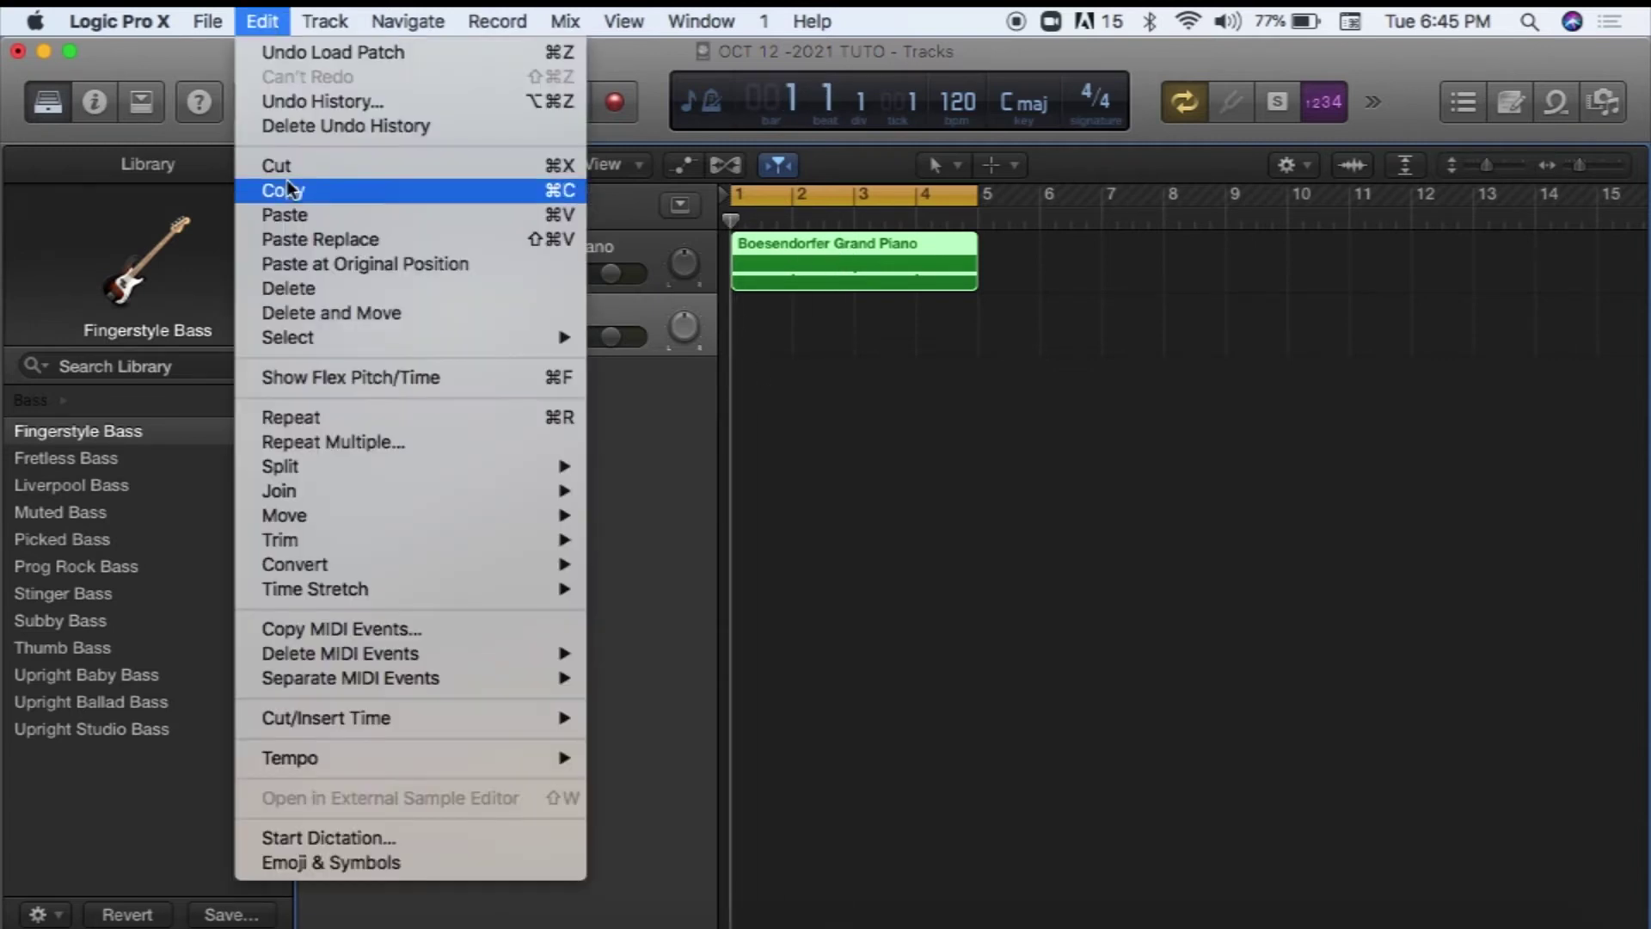
{"action": "left_click", "coordinate": [297, 216]}
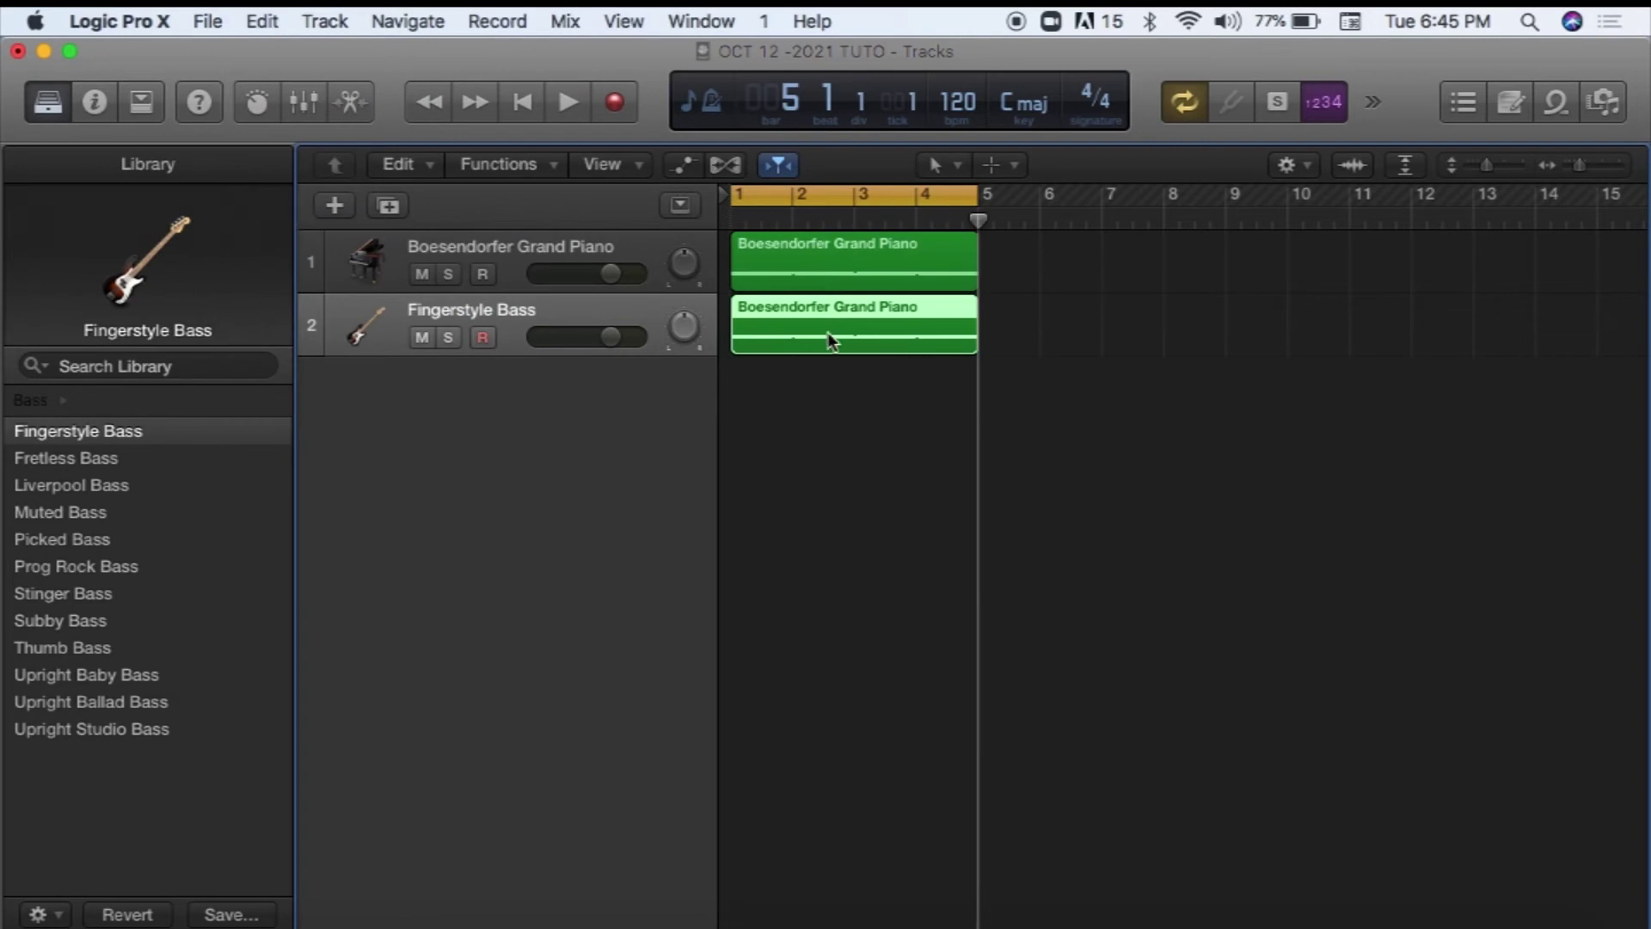
{"action": "left_click", "coordinate": [781, 260]}
{"action": "left_click", "coordinate": [793, 323]}
{"action": "left_click_drag", "start_coordinate": [978, 221], "coordinate": [731, 221]}
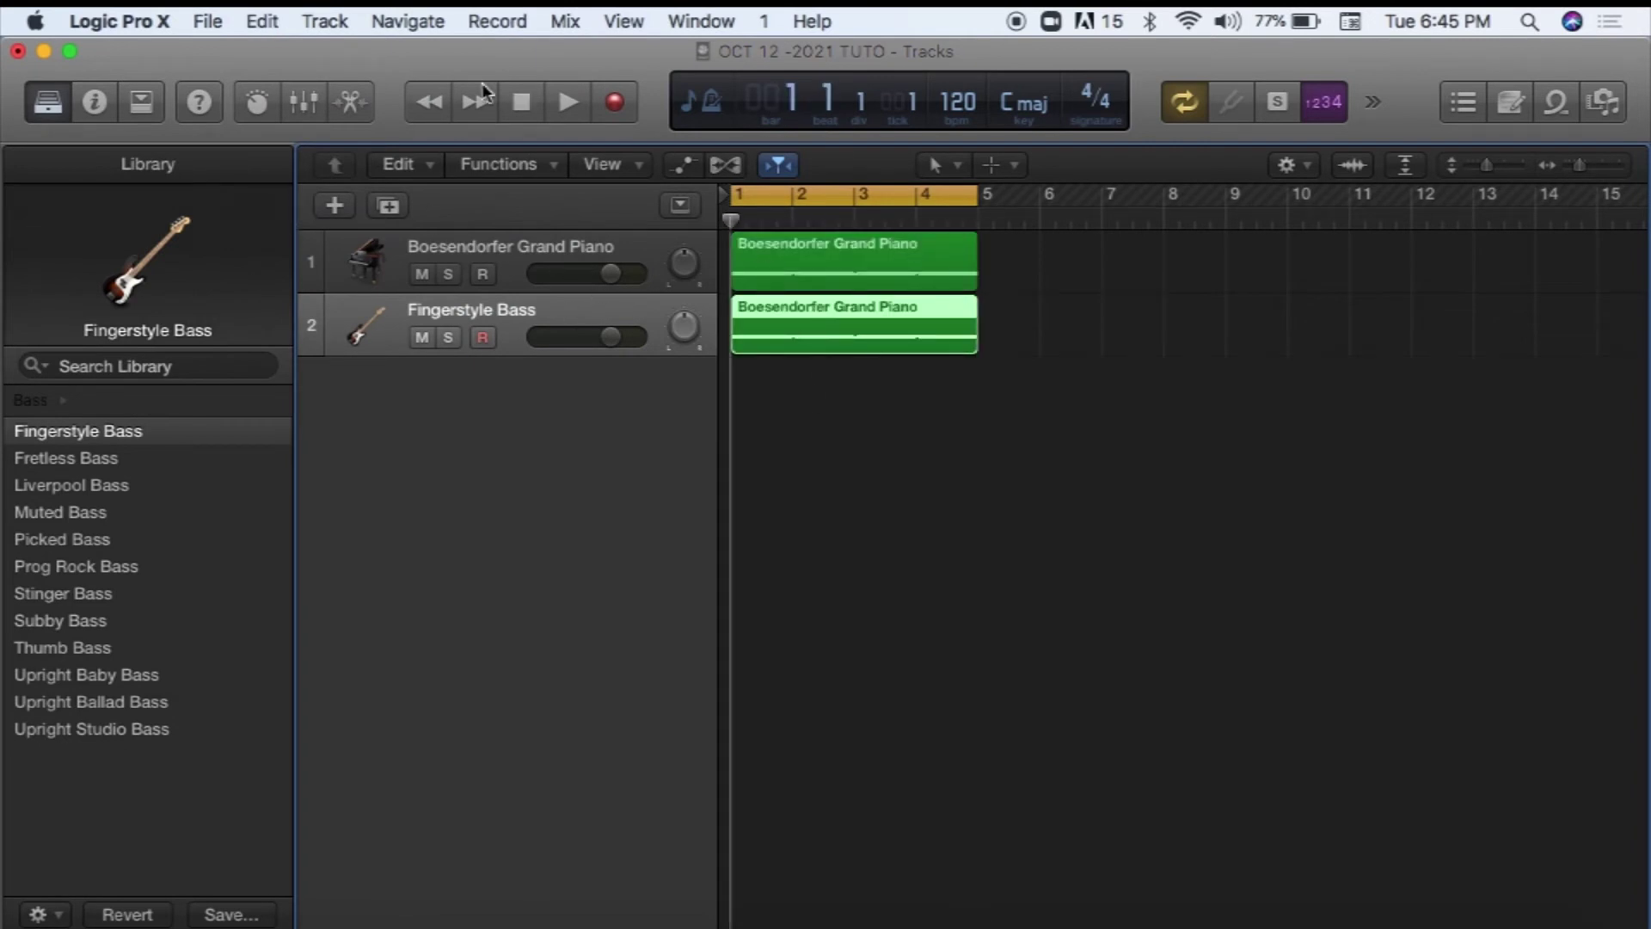
Open the bass track's region in the Piano Roll and select the lowest note, C2, in bar 1
{"action": "left_click", "coordinate": [351, 101]}
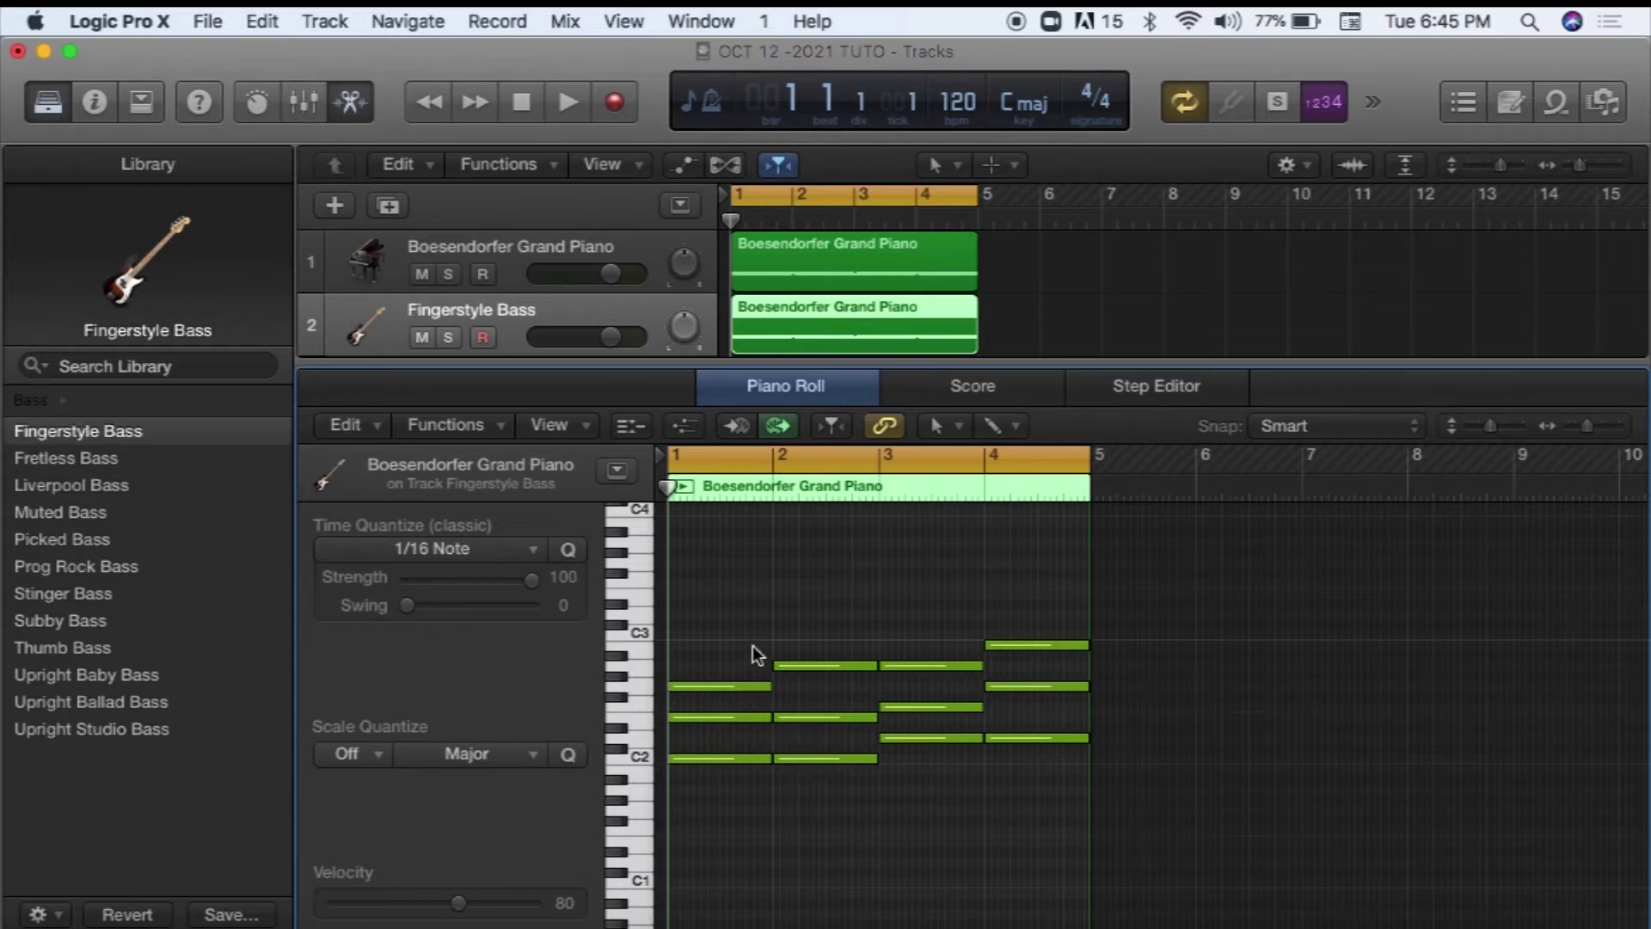
{"action": "left_click", "coordinate": [705, 757]}
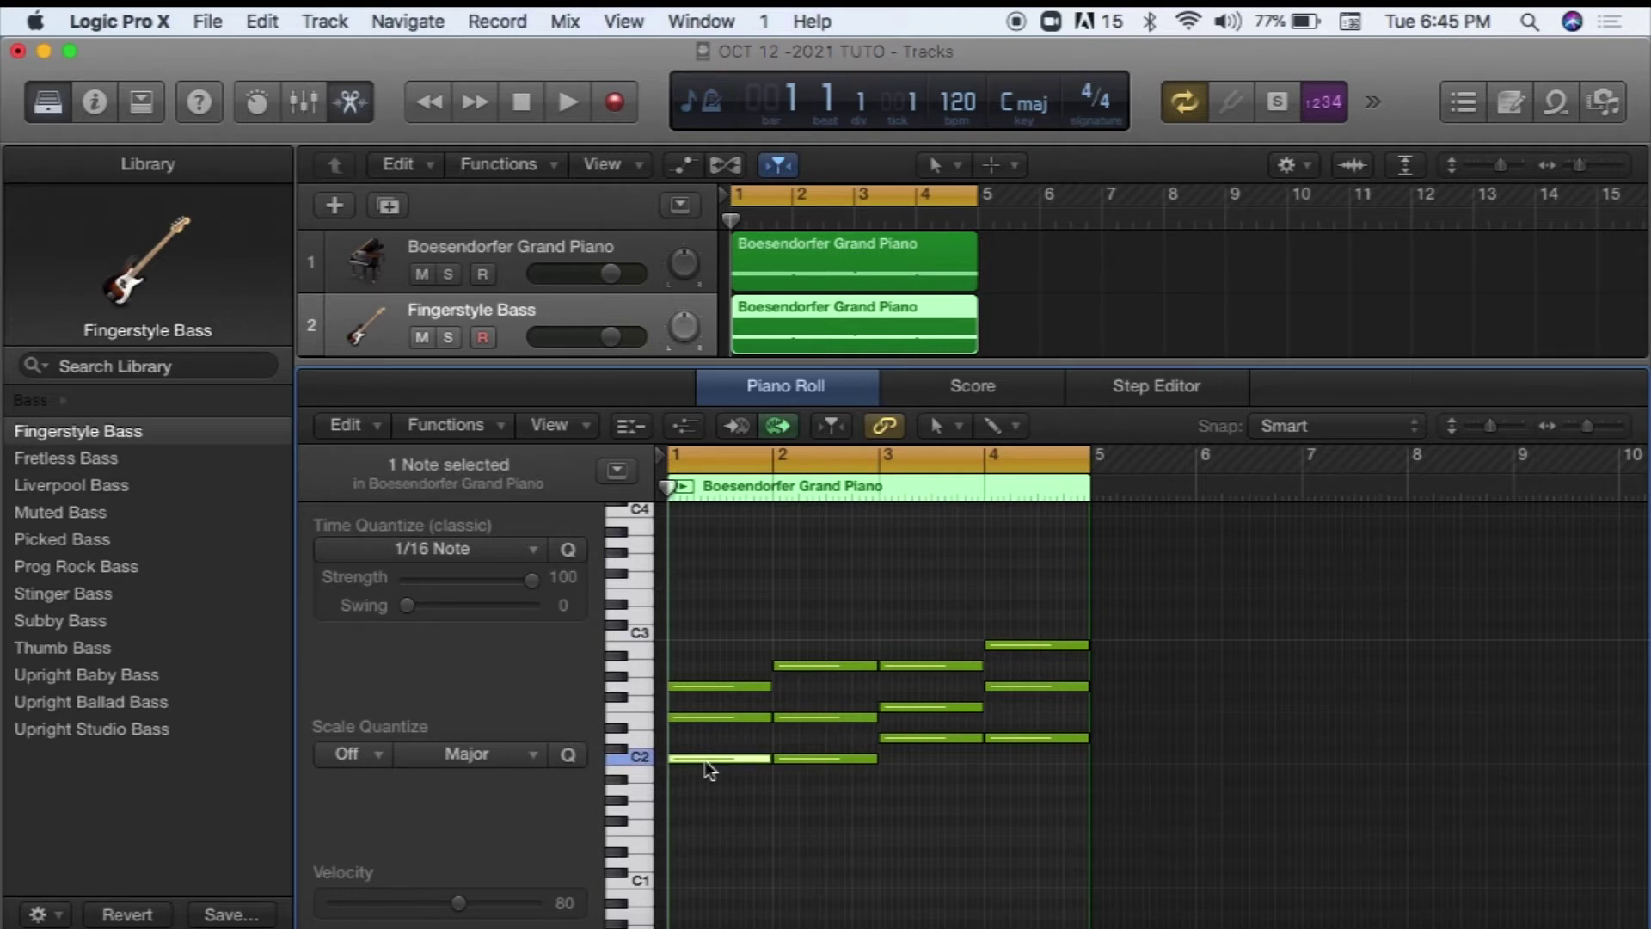
{"action": "mouse_move", "coordinate": [707, 768]}
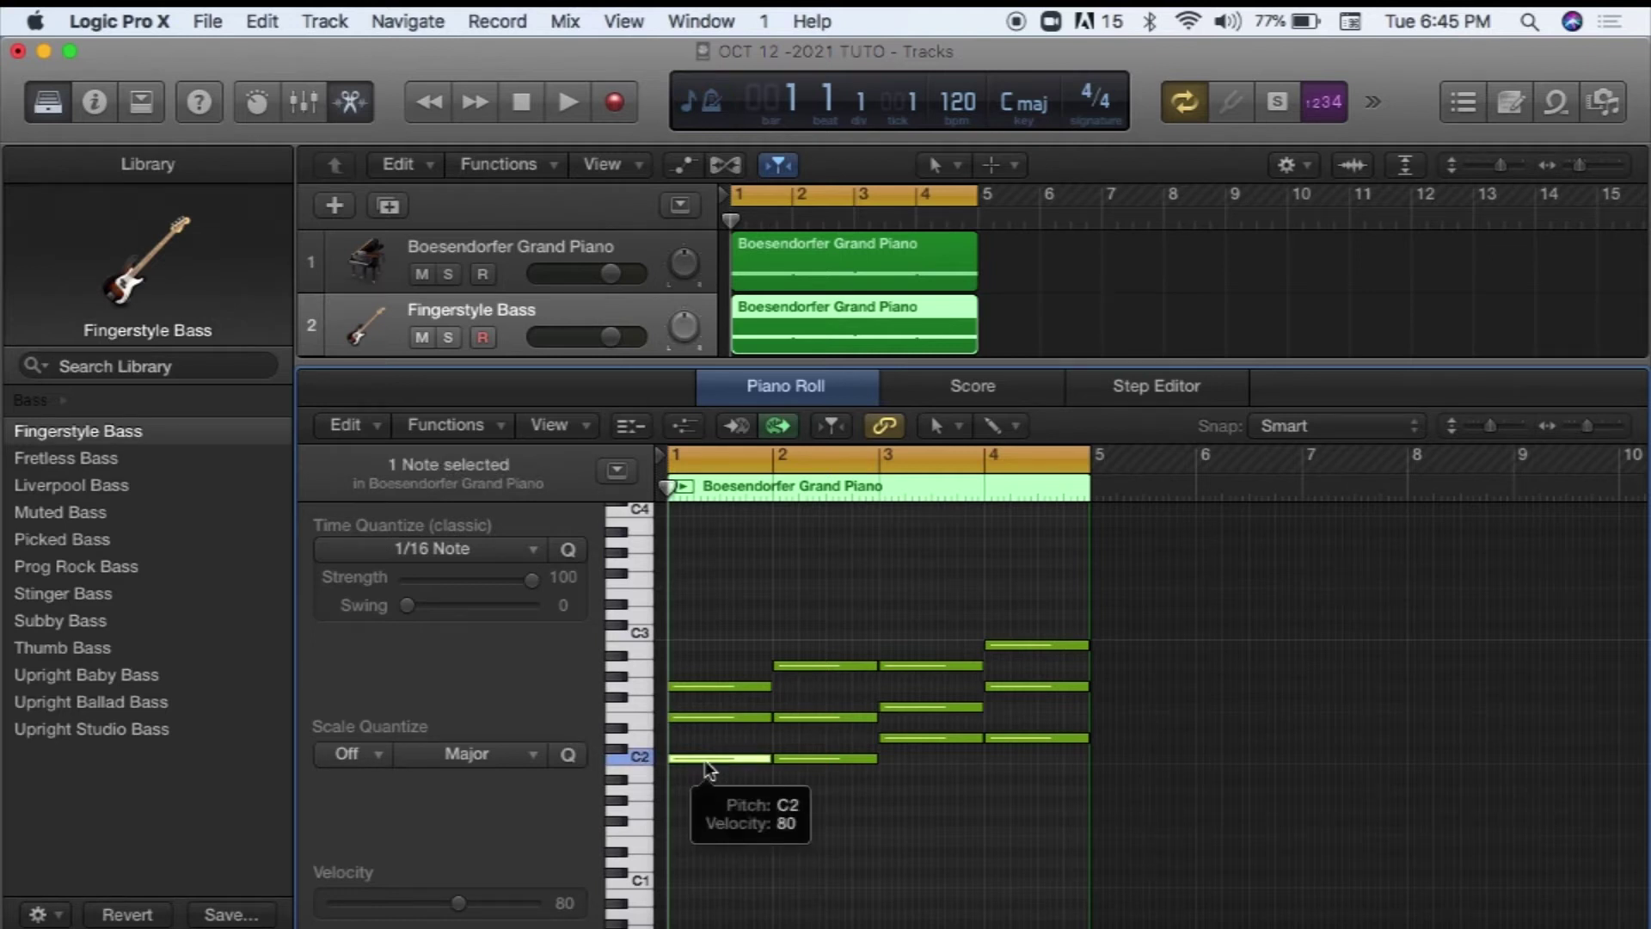
Open the project's Note Pad for editing and add the lines A=LA and B=SI below the existing chord notes
{"action": "left_click", "coordinate": [1511, 102]}
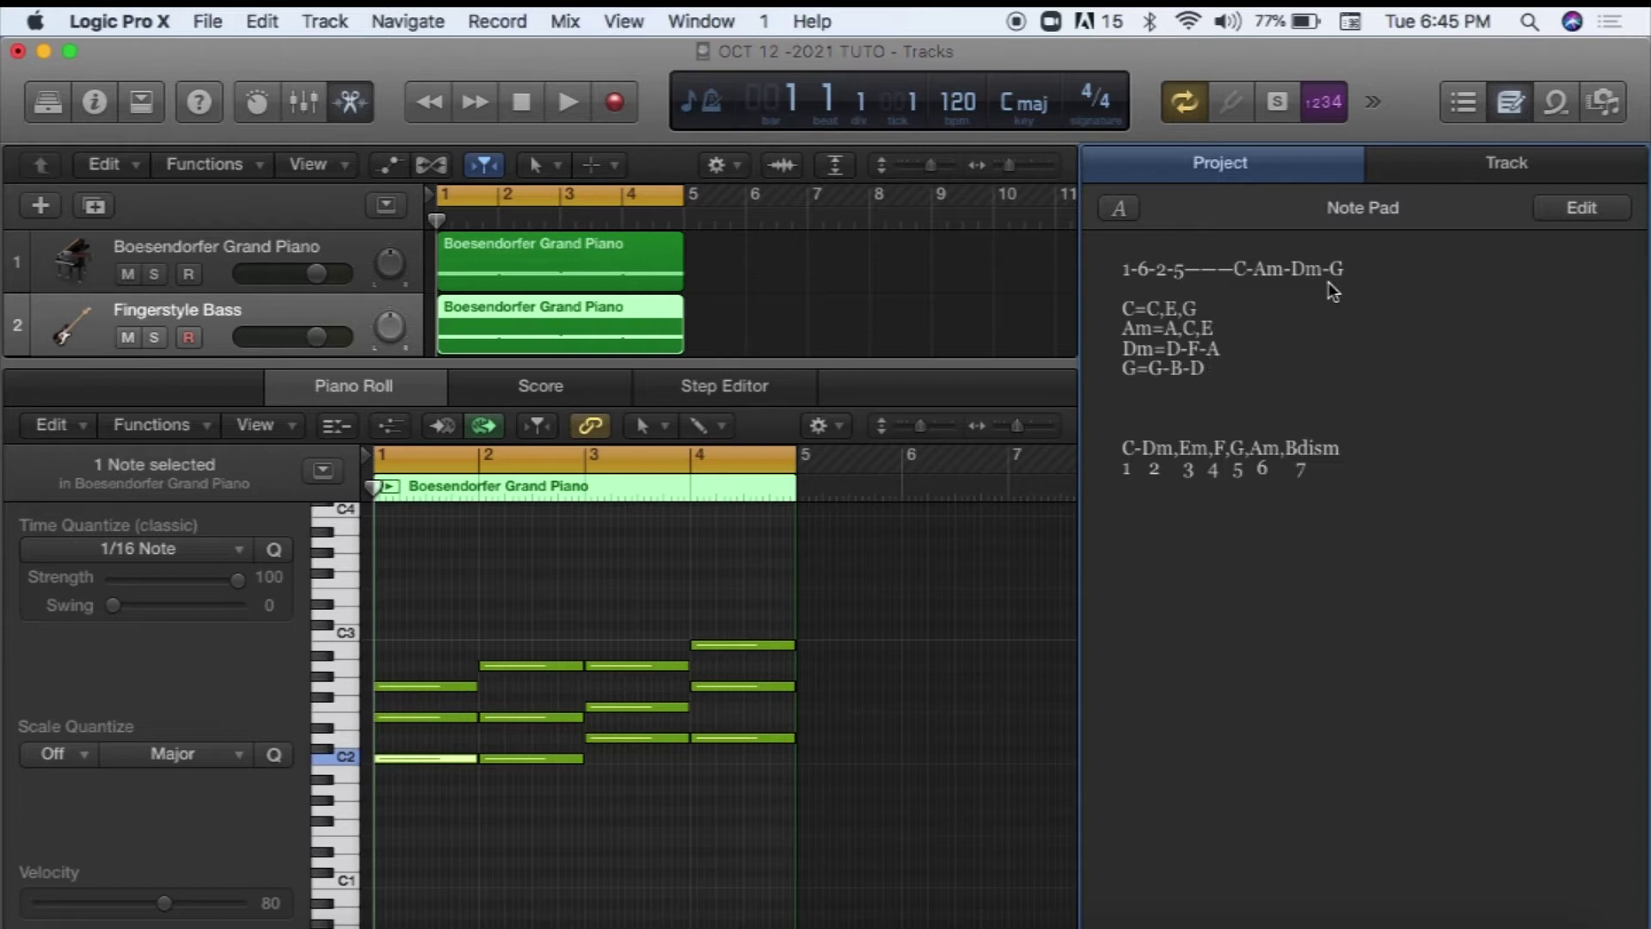
{"action": "left_click", "coordinate": [1589, 207]}
{"action": "left_click", "coordinate": [1357, 456]}
{"action": "key", "text": "Return"}
{"action": "key", "text": "Return"}
{"action": "key", "text": "Return"}
{"action": "type", "text": "A=LA"}
{"action": "key", "text": "Return"}
{"action": "type", "text": "B=SI"}
{"action": "key", "text": "Return"}
Add the lines C=DO and D=RE to the note-name list in the project notes
{"action": "type", "text": "C-DO"}
{"action": "key", "text": "Return"}
{"action": "type", "text": "D"}
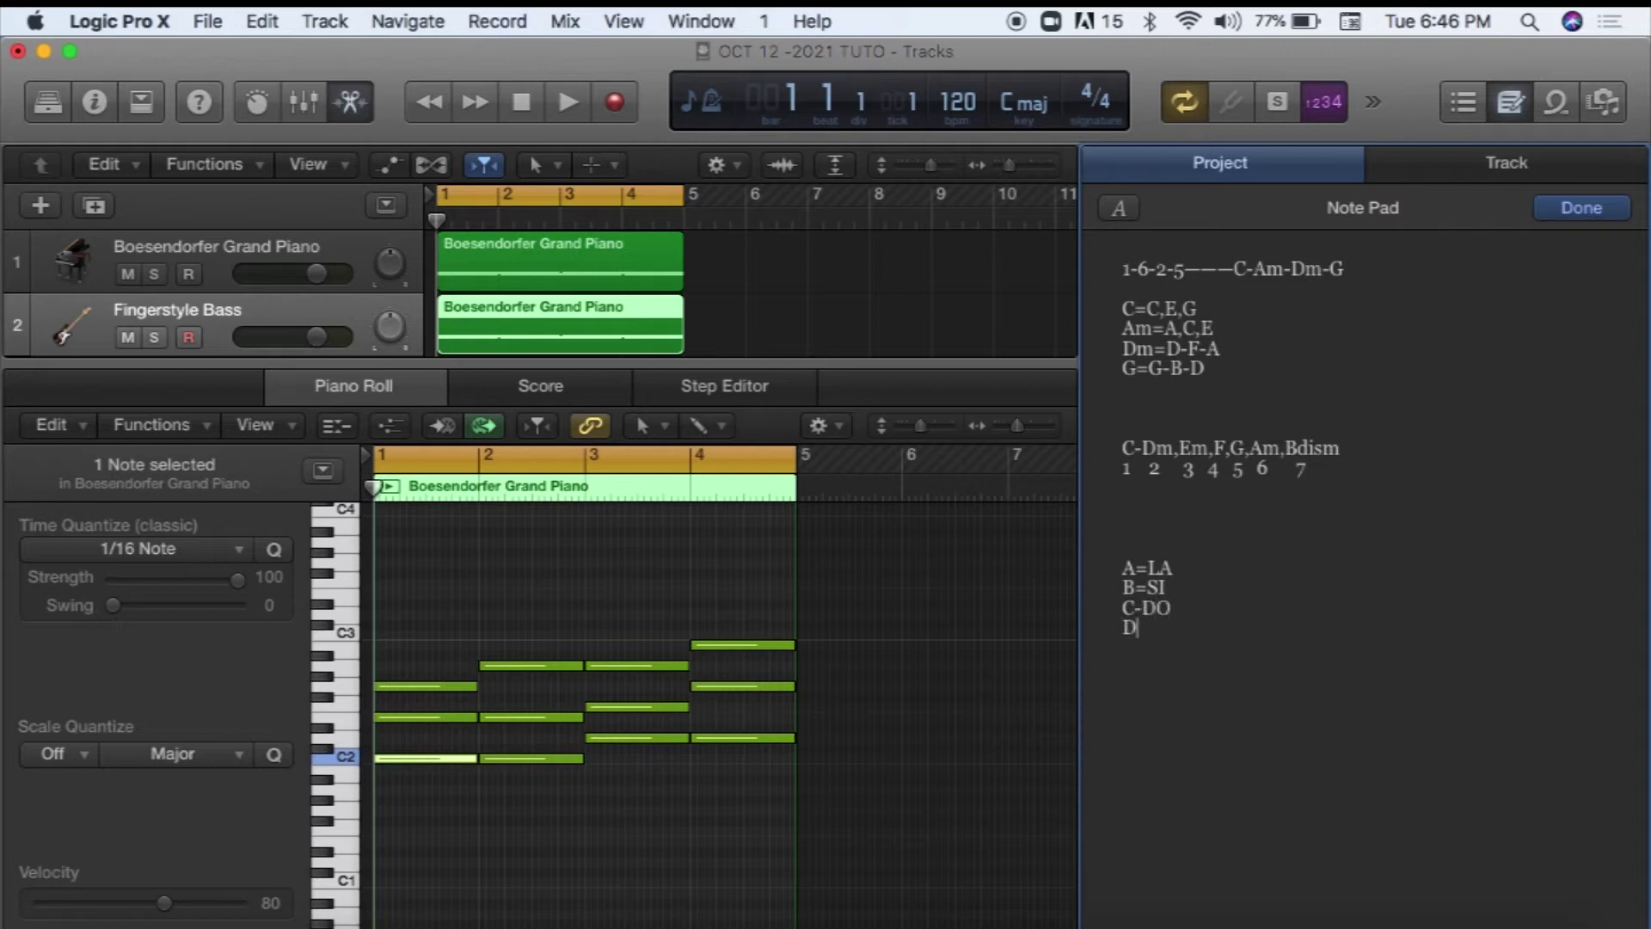
{"action": "type", "text": "="}
{"action": "left_click", "coordinate": [1144, 607]}
{"action": "key", "text": "BackSpace"}
{"action": "type", "text": "="}
{"action": "left_click", "coordinate": [1166, 628]}
{"action": "type", "text": "RE"}
Complete the note-name list in the project notes with the lines E=MI, F=FA and G=SOL
{"action": "key", "text": "Return"}
{"action": "type", "text": "E-="}
{"action": "key", "text": "BackSpace"}
{"action": "key", "text": "BackSpace"}
{"action": "type", "text": "=MI"}
{"action": "key", "text": "Return"}
{"action": "type", "text": "F"}
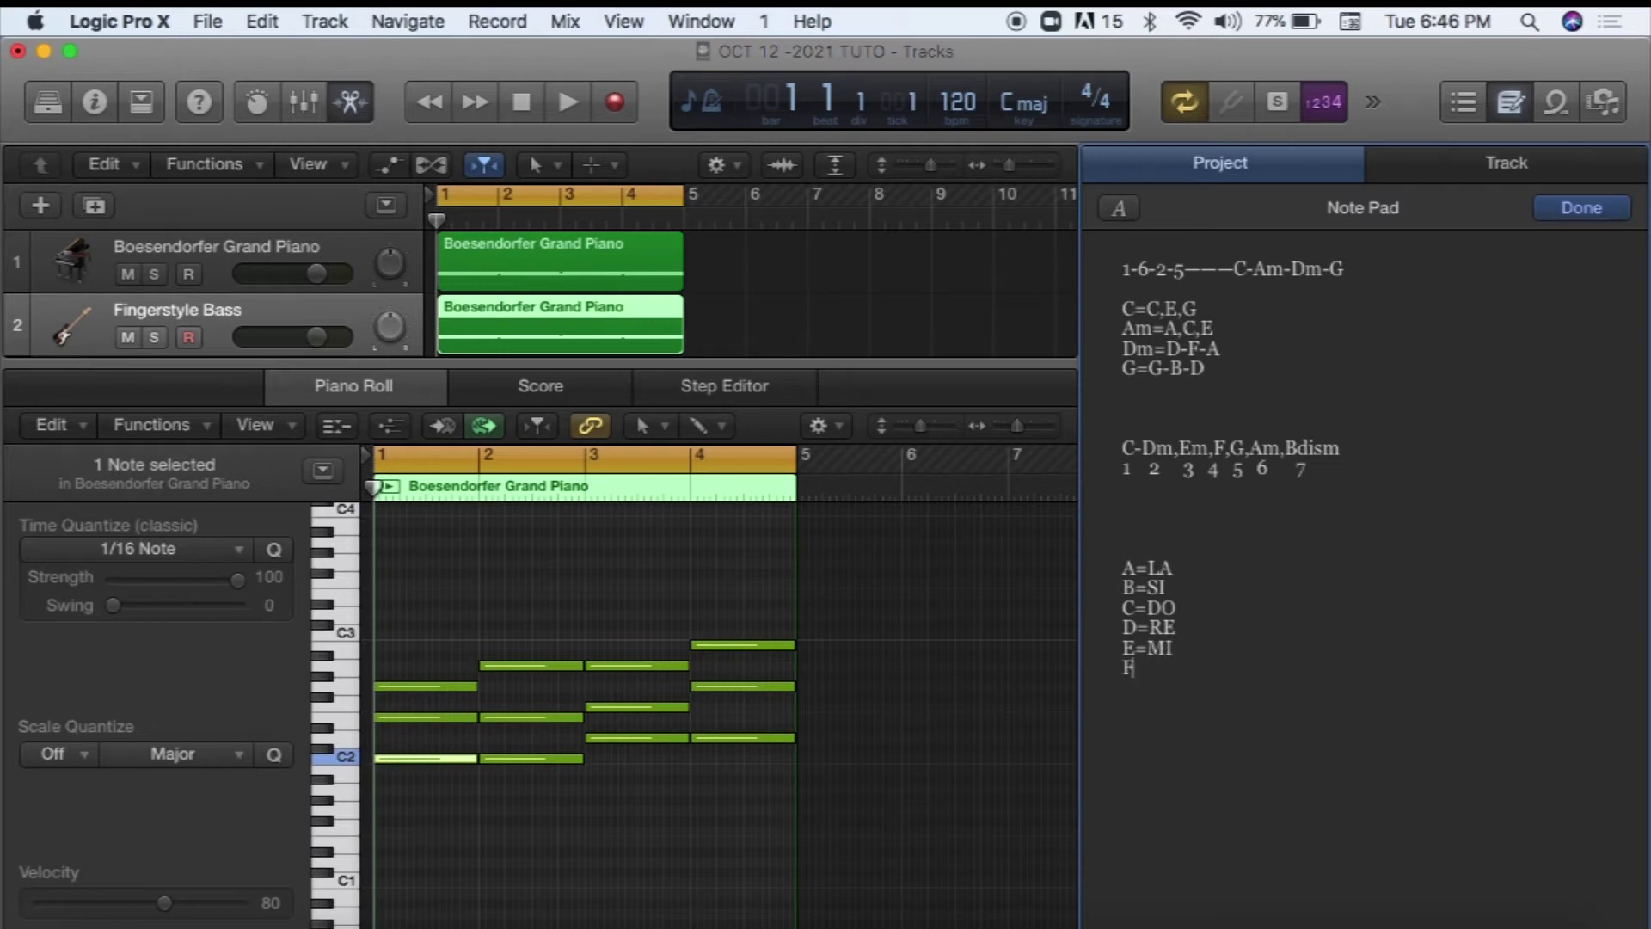
{"action": "type", "text": "=FA"}
{"action": "key", "text": "Return"}
{"action": "type", "text": "G=SOL"}
Add the lines A#=LA SOSTENIDO and Bb=SI BEMOL below a blank line in the project notes
{"action": "key", "text": "Return"}
{"action": "key", "text": "Return"}
{"action": "type", "text": "A"}
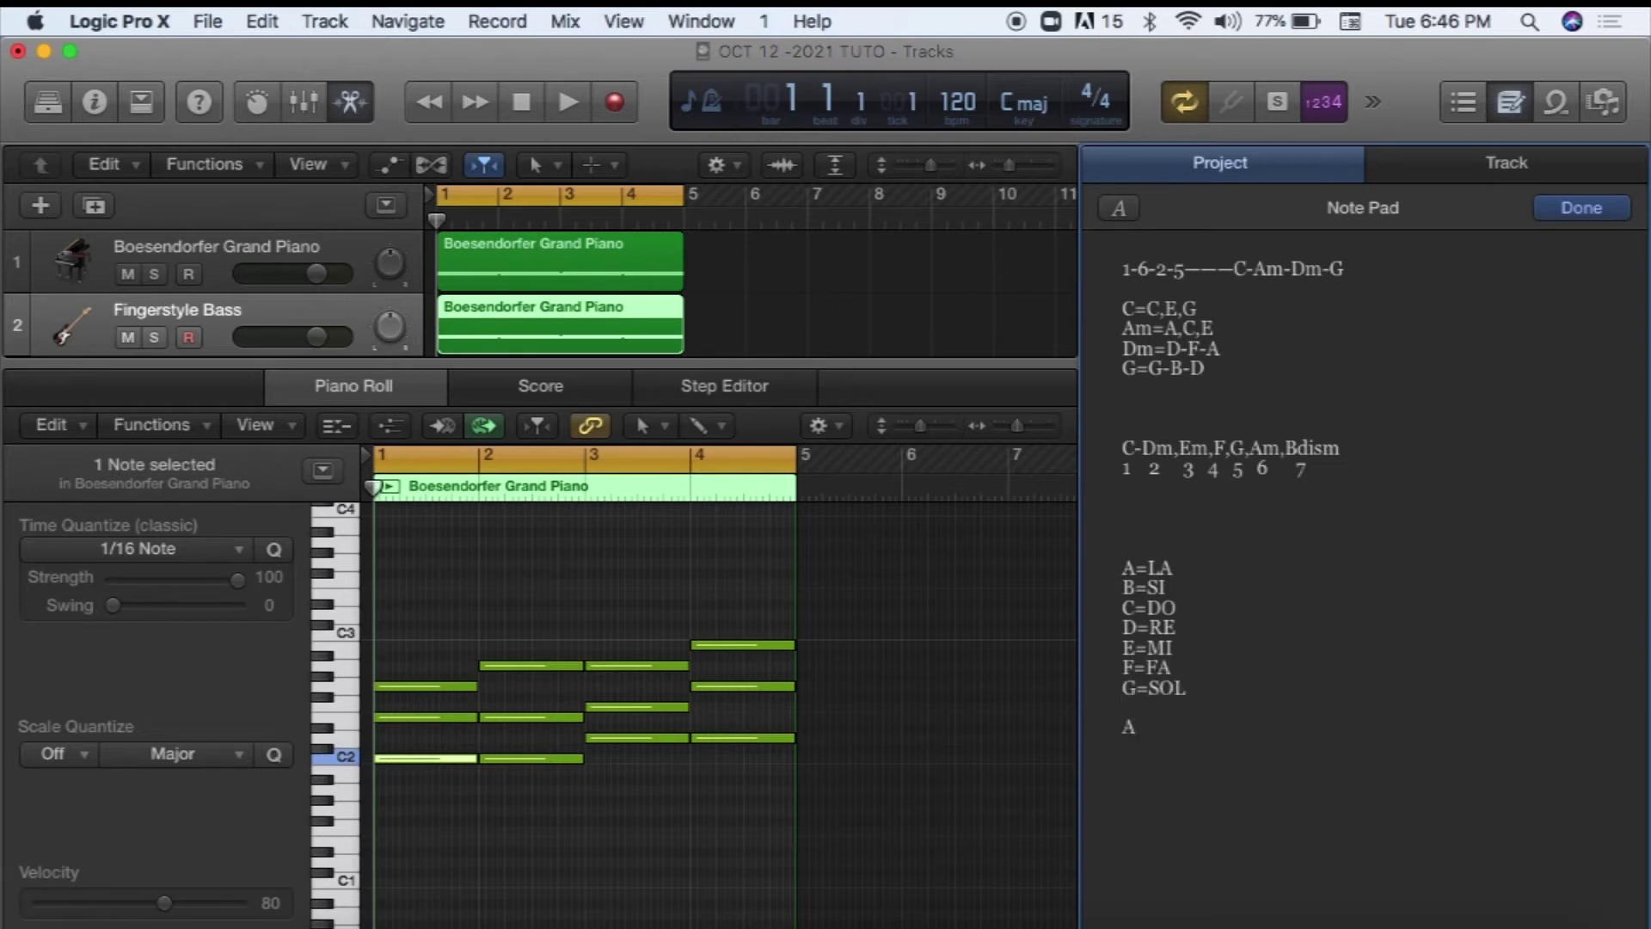
{"action": "type", "text": "#=LA SOSTENIDO "}
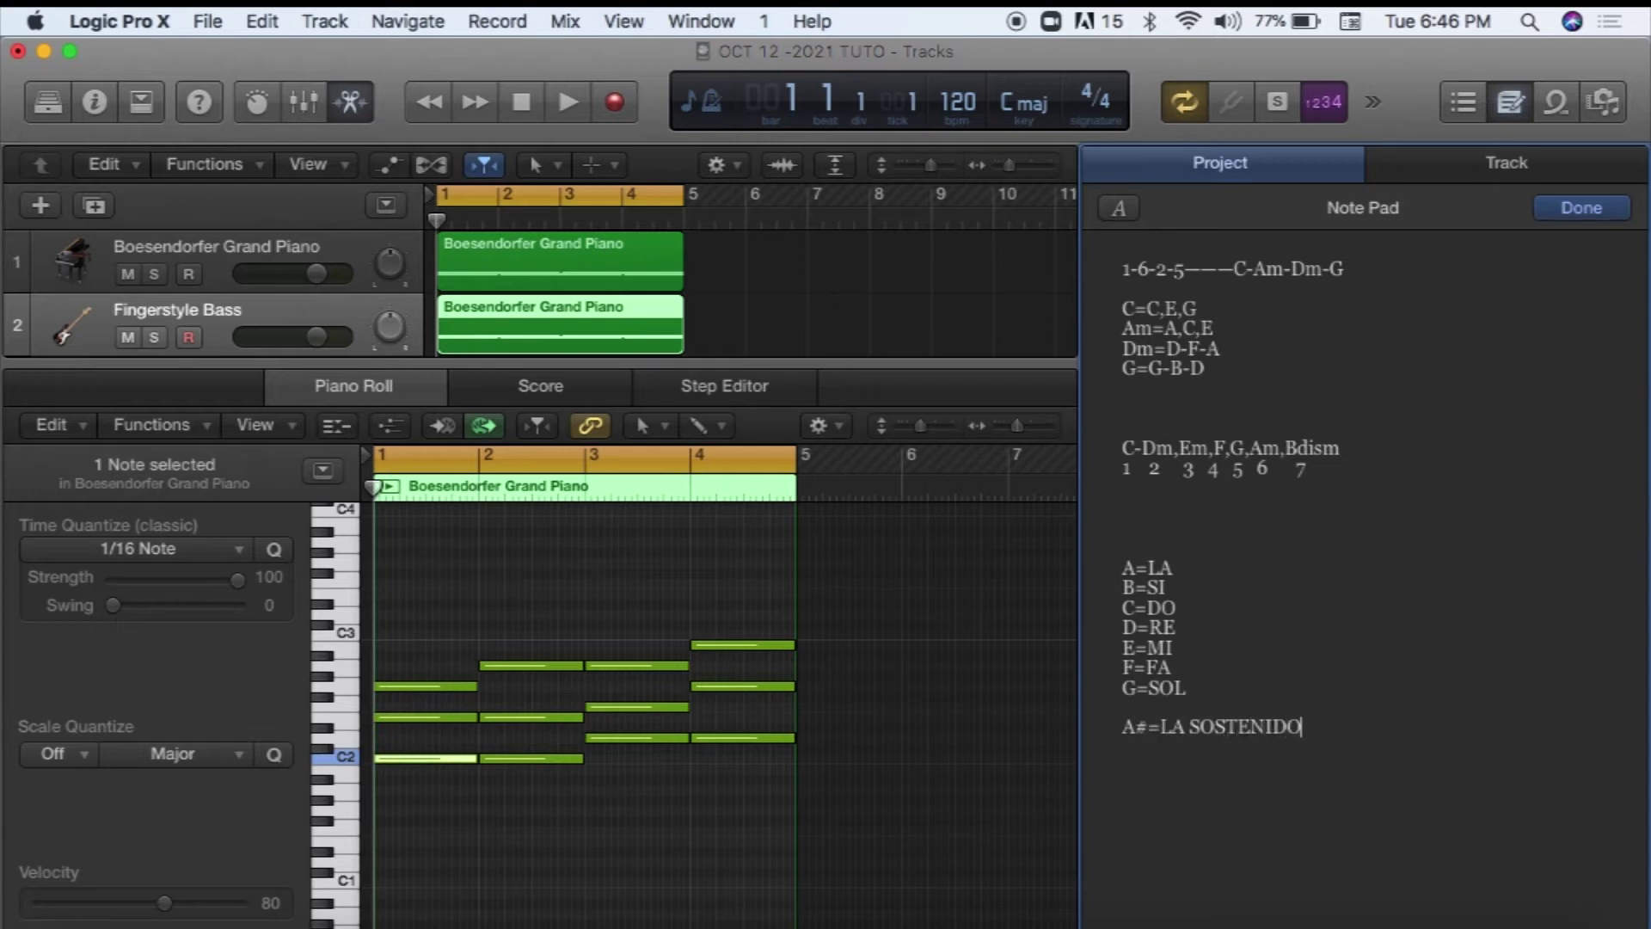
{"action": "type", "text": "Bb=SI BEMOL"}
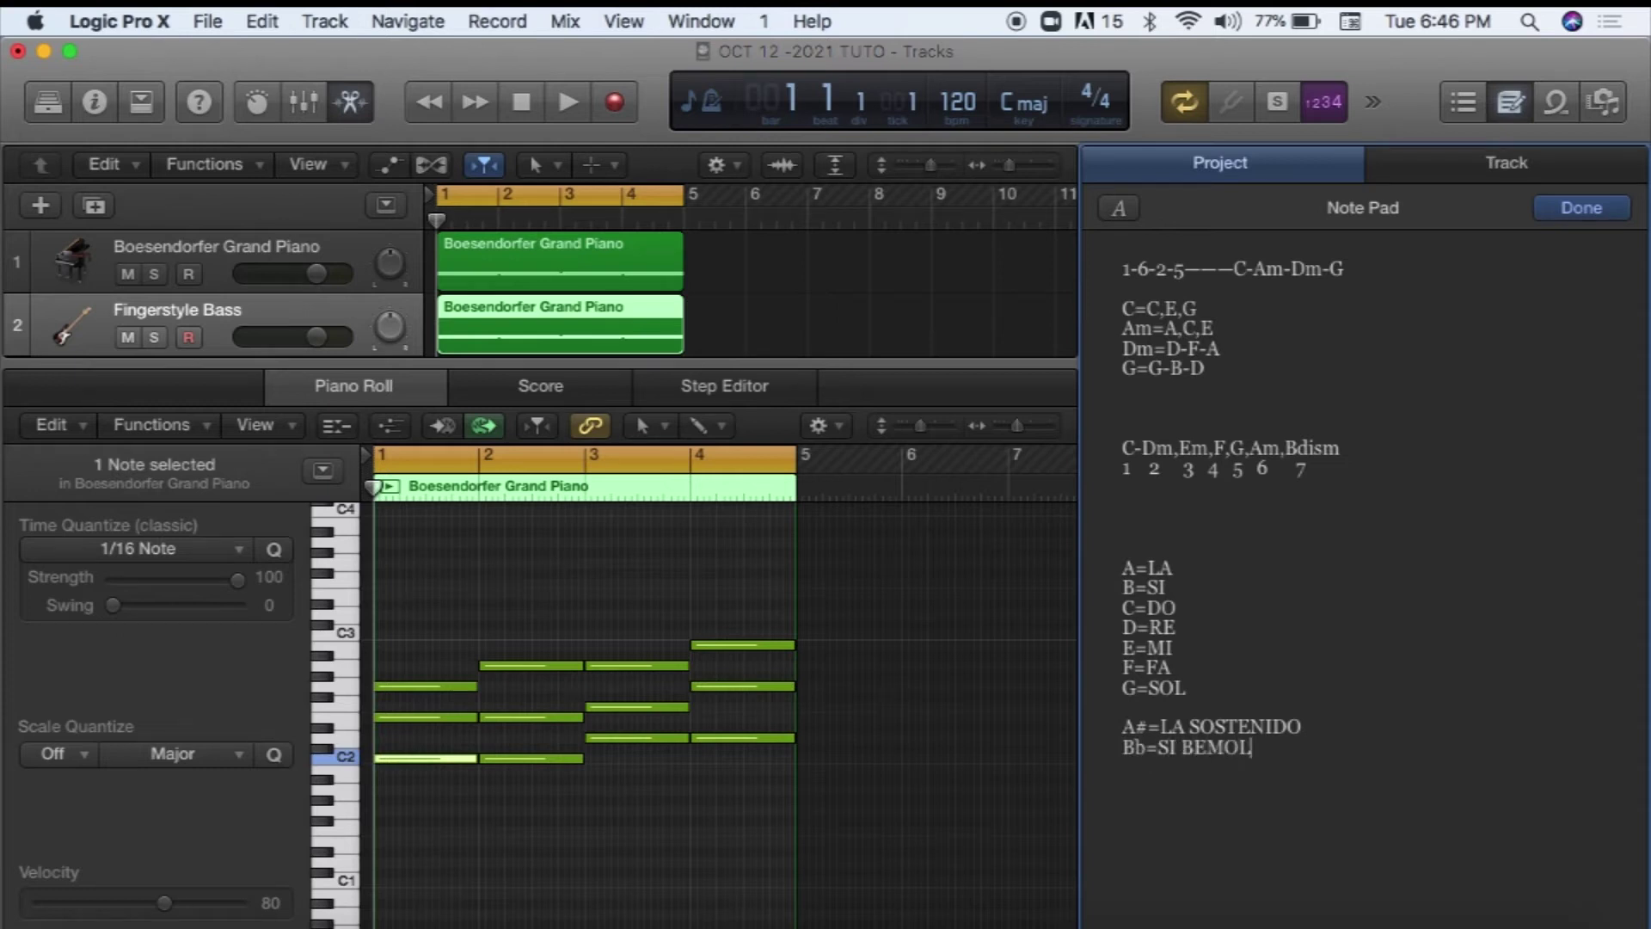
Highlight the A# and Bb entries and the C chord's notes for review, and close the Note Pad
{"action": "left_click_drag", "start_coordinate": [1149, 727], "coordinate": [1134, 747]}
{"action": "left_click", "coordinate": [1198, 783]}
{"action": "double_click", "coordinate": [1153, 308]}
{"action": "left_click", "coordinate": [1283, 342]}
{"action": "left_click", "coordinate": [1513, 105]}
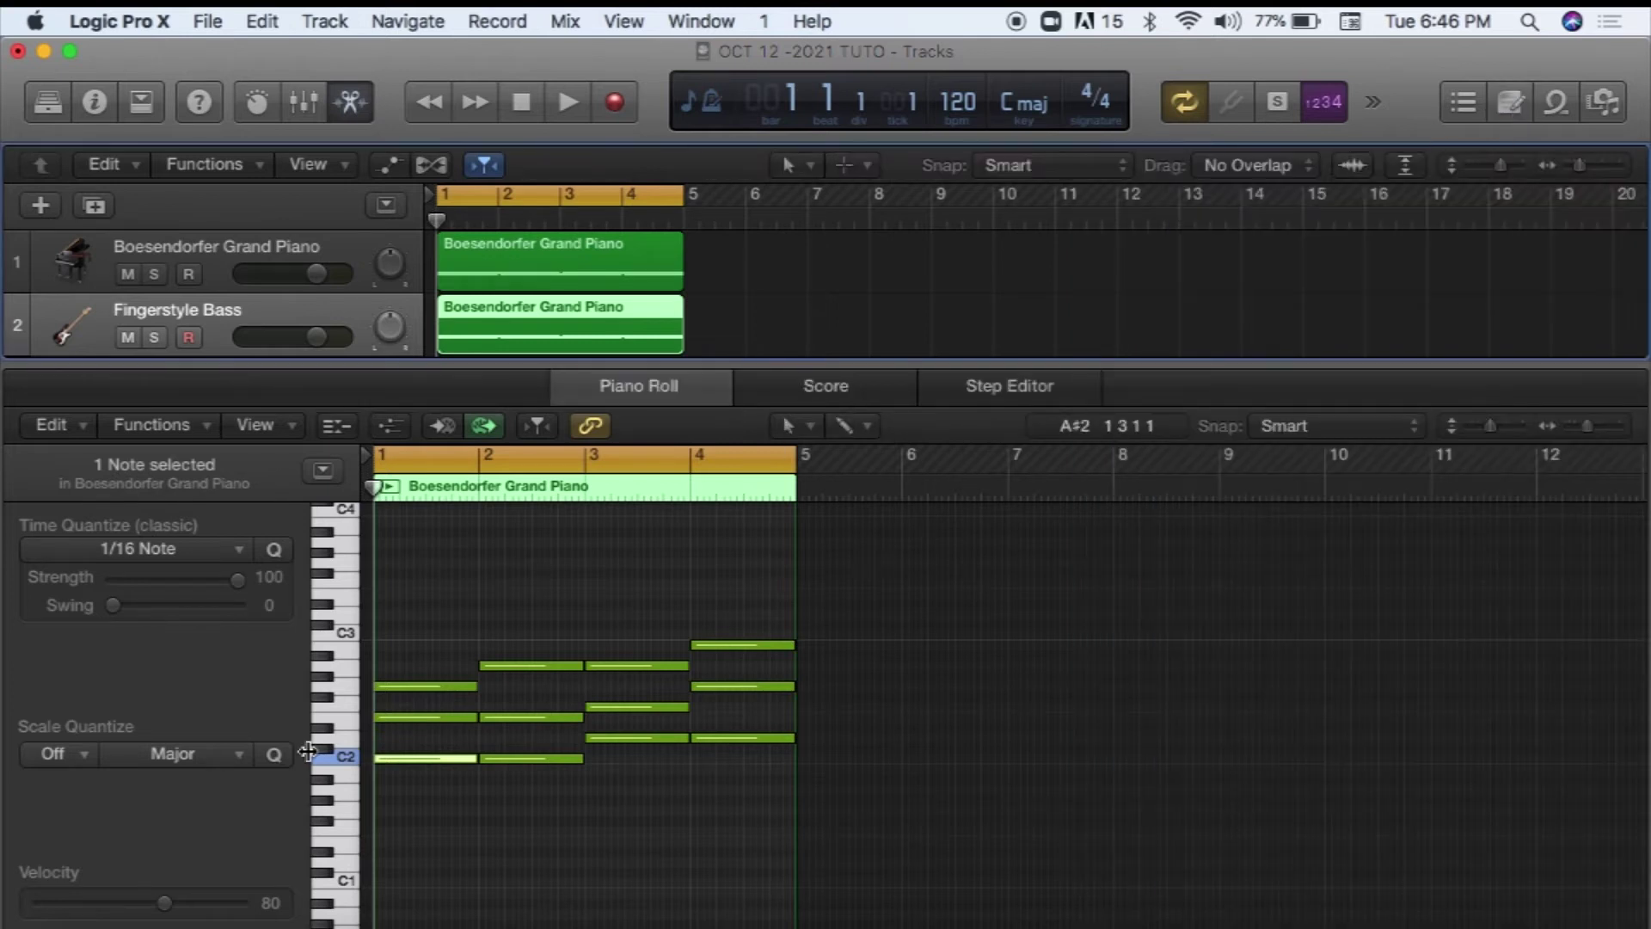
Assign the Mute Tool as the secondary Piano Roll tool and mute the bass region's G2 and E2 notes in bar 1
{"action": "left_click", "coordinate": [444, 657]}
{"action": "left_click_drag", "start_coordinate": [446, 664], "coordinate": [411, 724]}
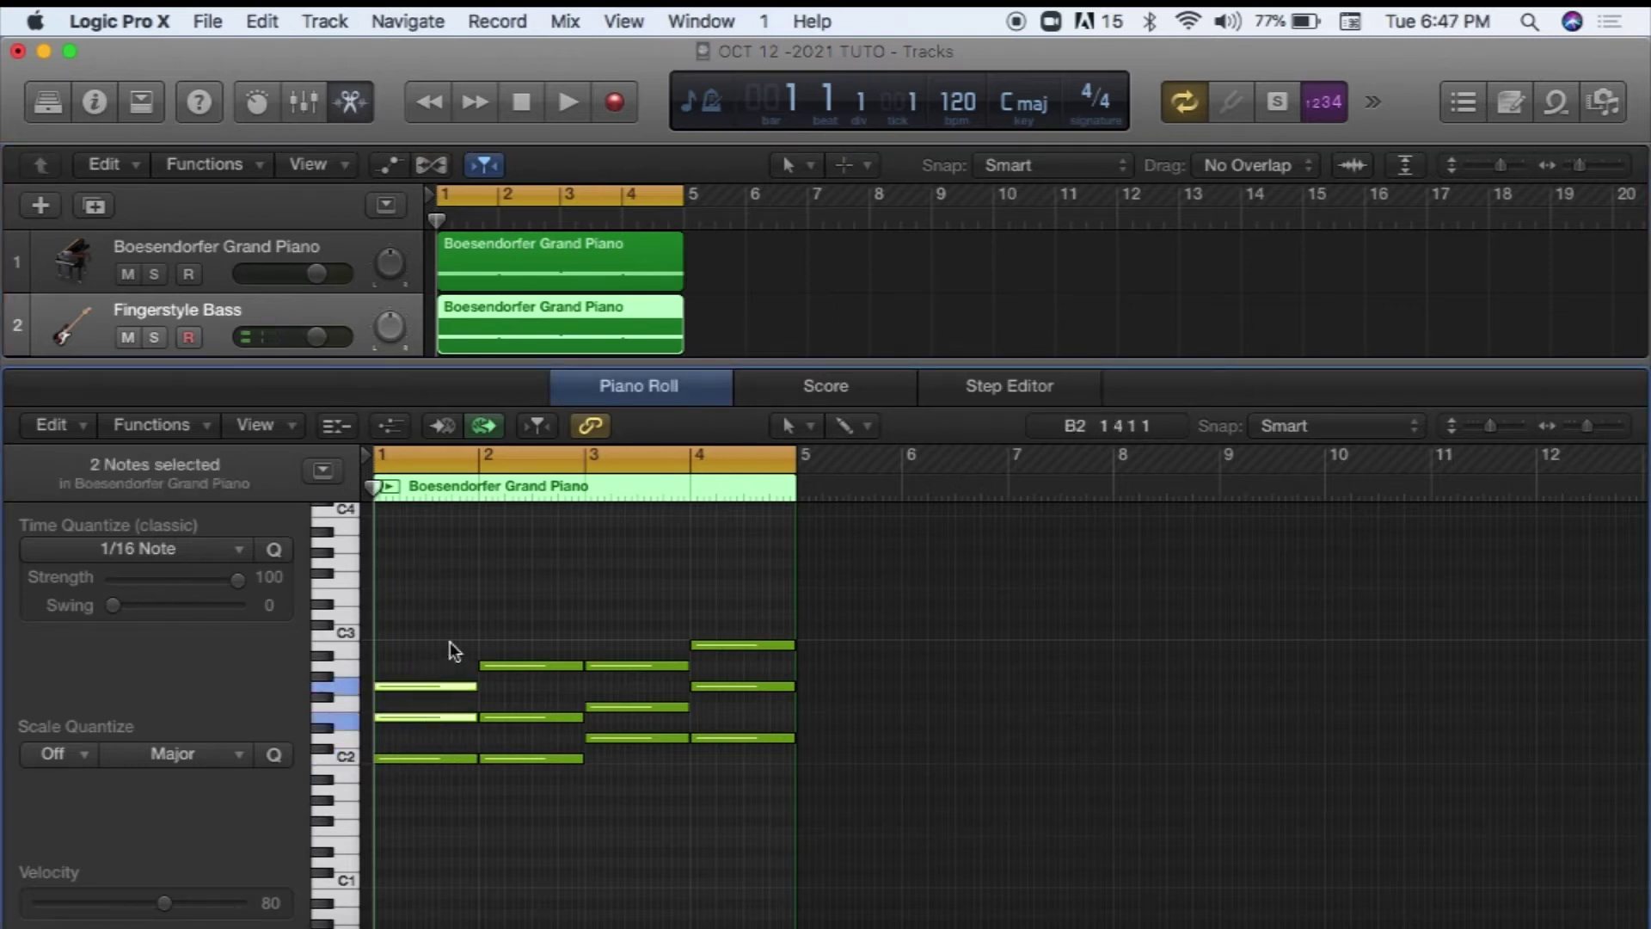
{"action": "left_click", "coordinate": [866, 425]}
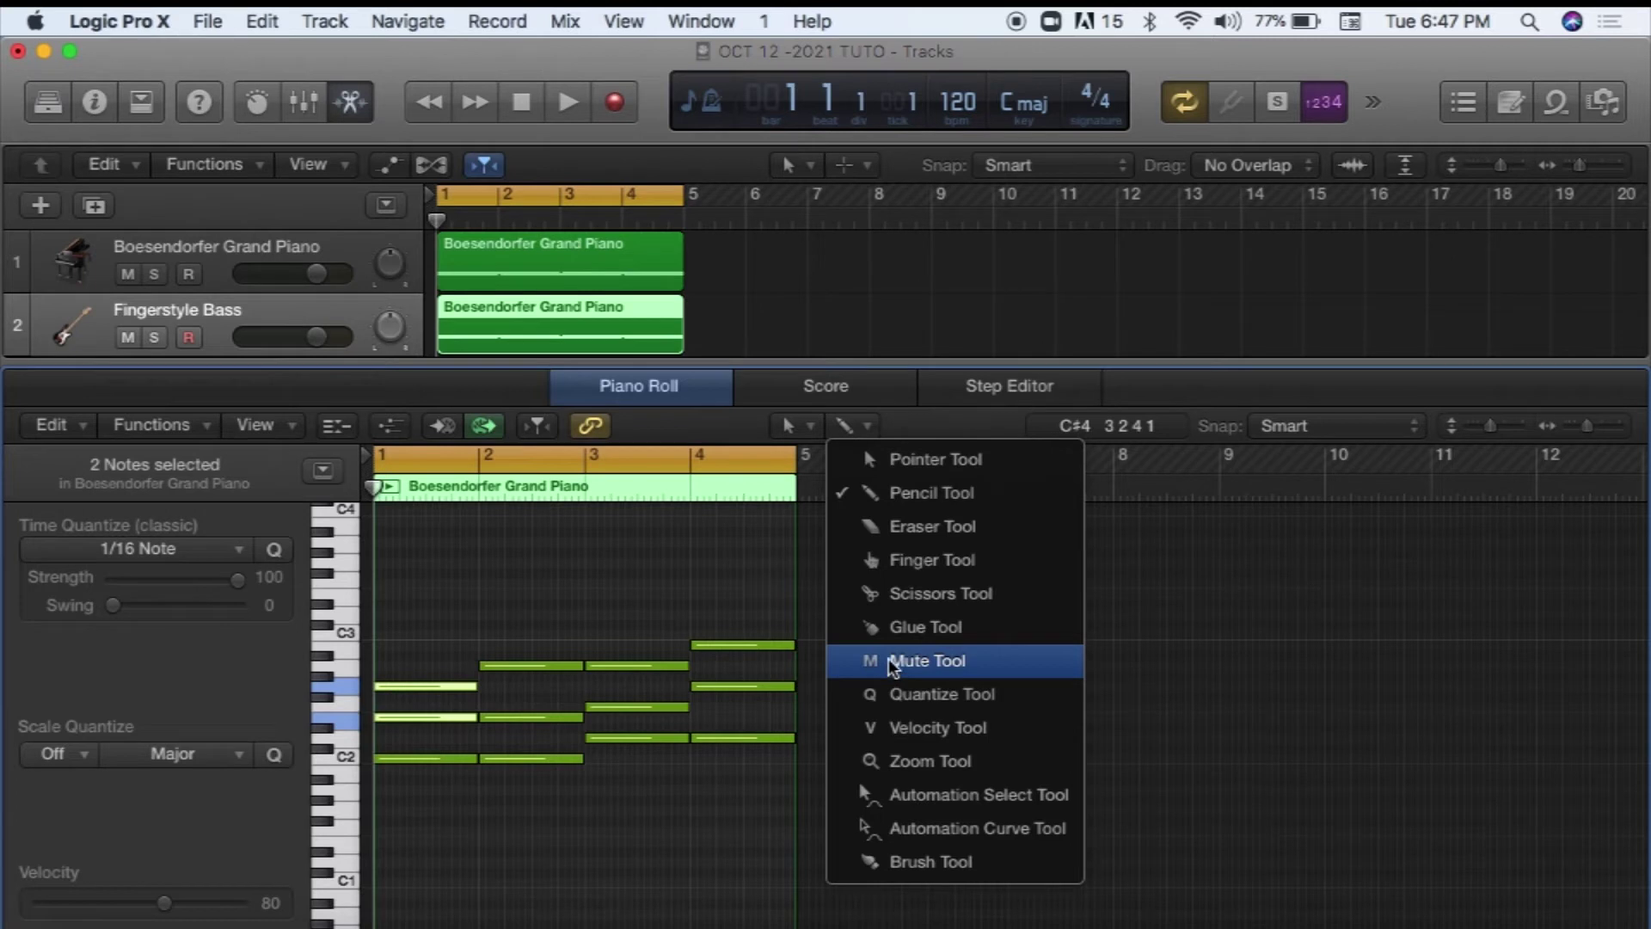
{"action": "left_click", "coordinate": [869, 669]}
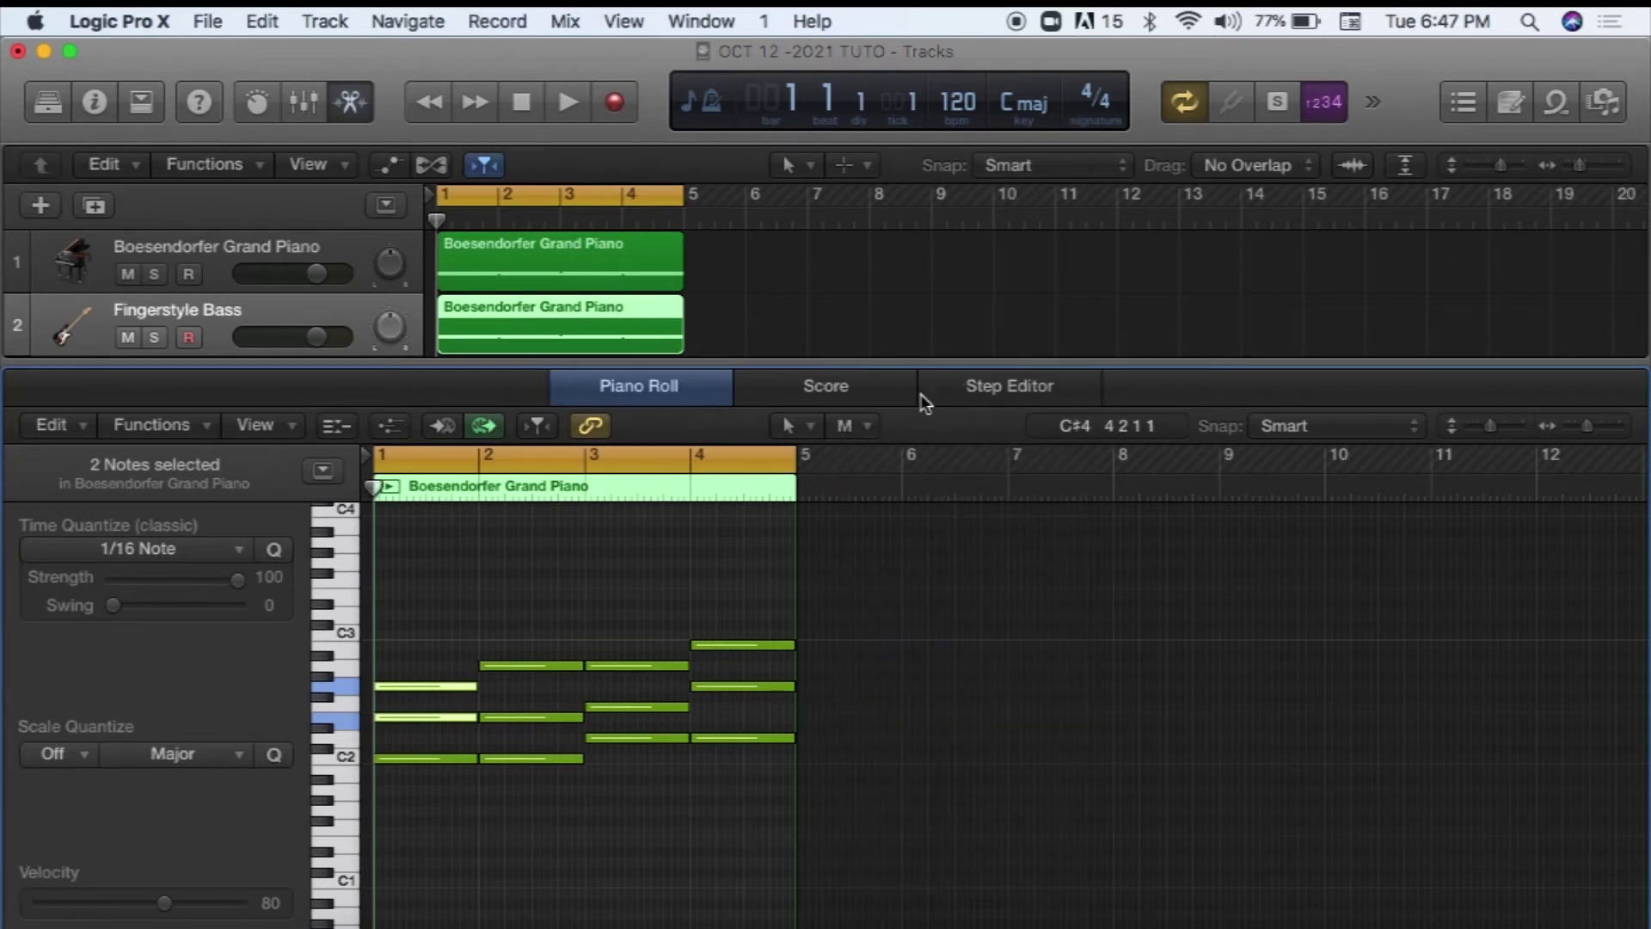
{"action": "left_click", "coordinate": [876, 420]}
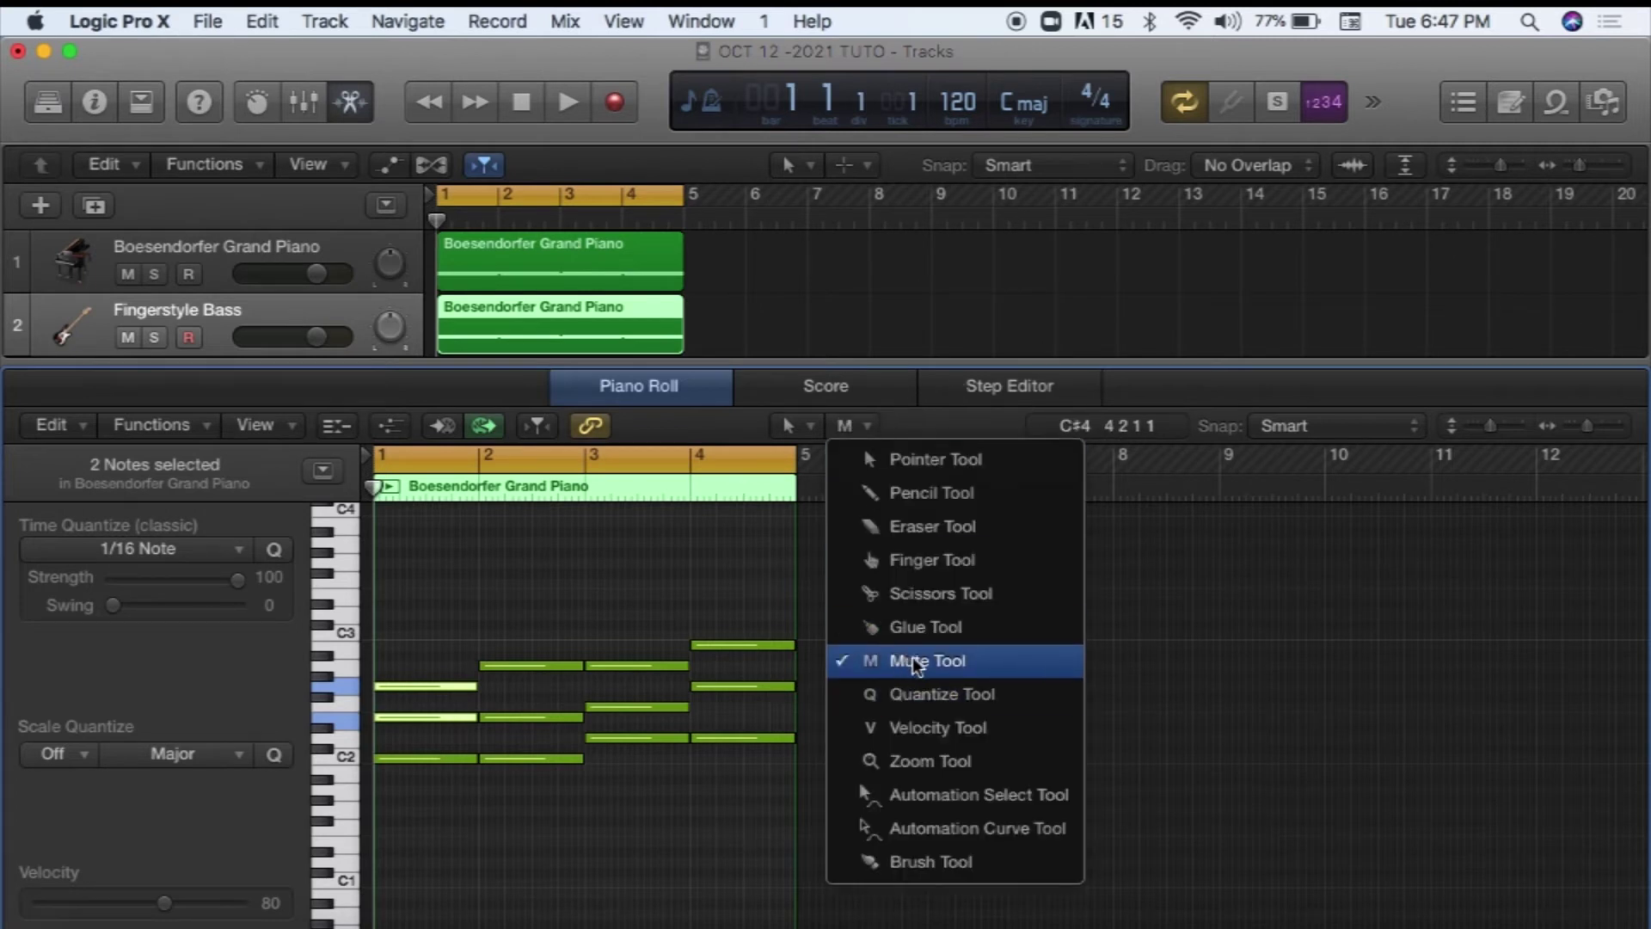
{"action": "left_click", "coordinate": [439, 695]}
{"action": "left_click", "coordinate": [467, 633]}
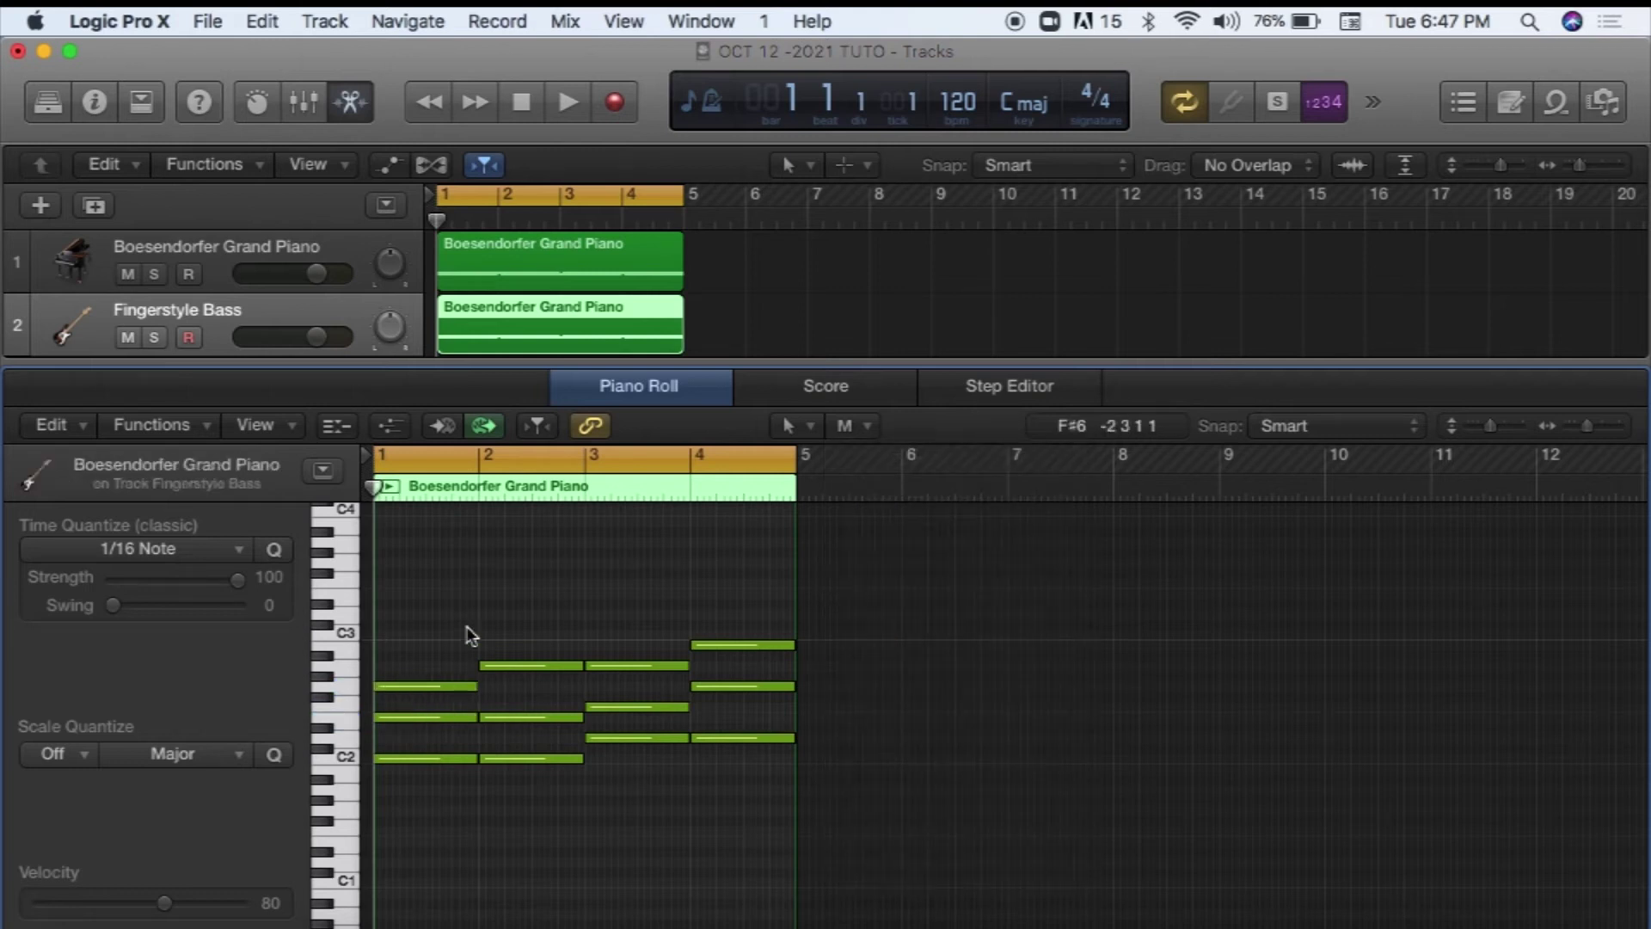
{"action": "left_click", "coordinate": [456, 683], "text": "super"}
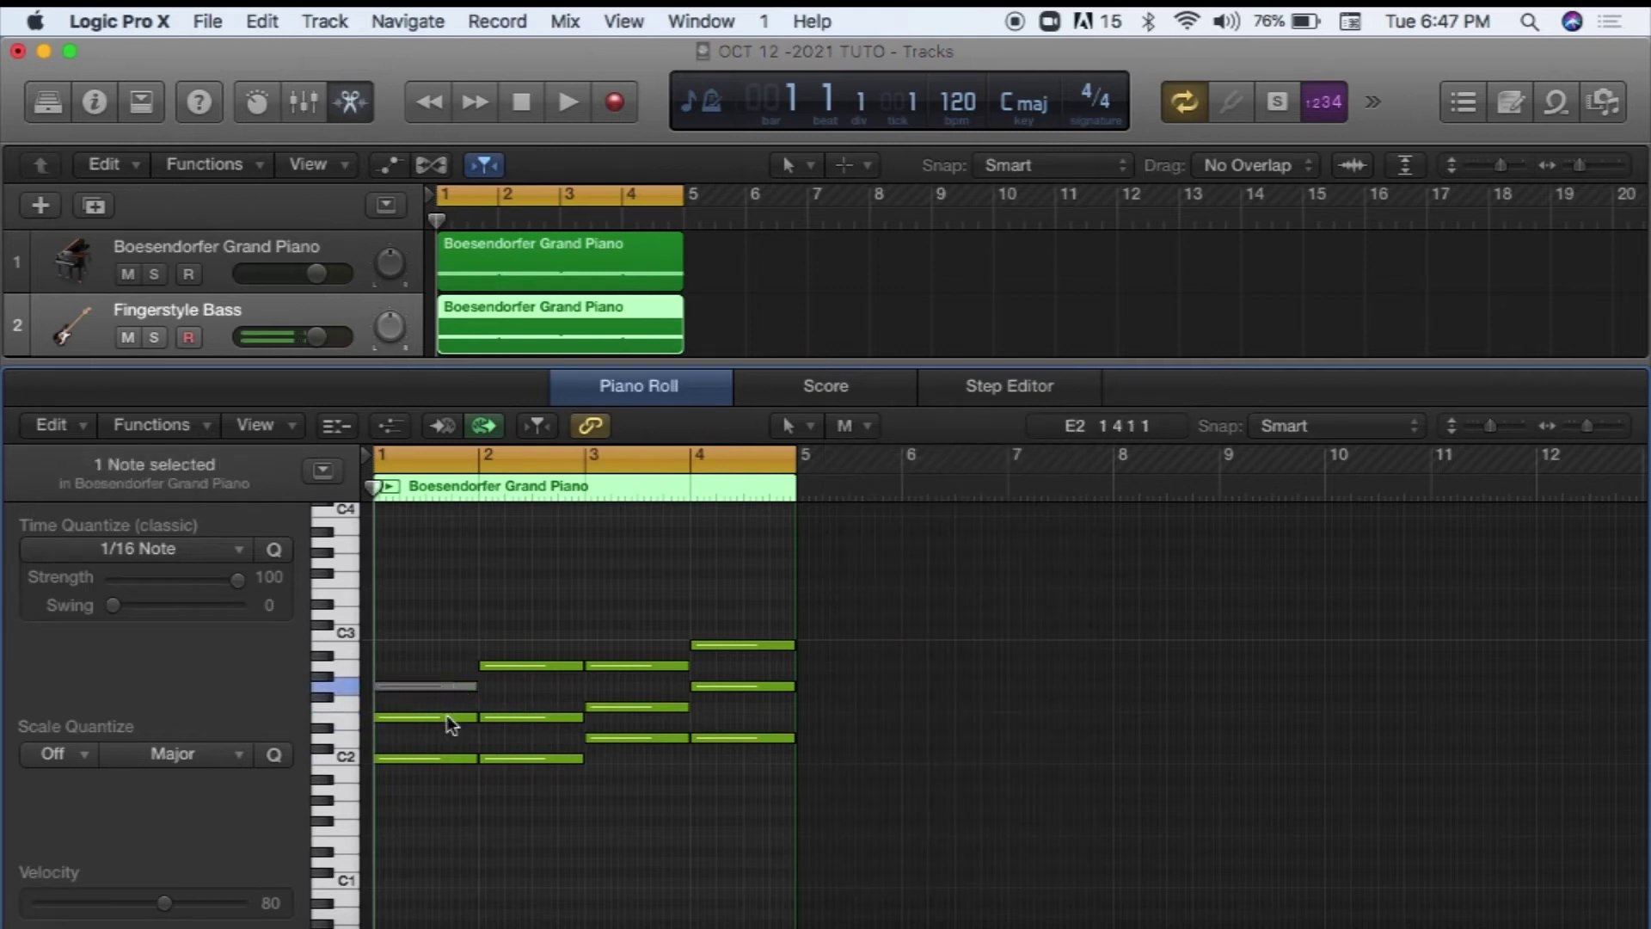
{"action": "left_click", "coordinate": [446, 719], "text": "super"}
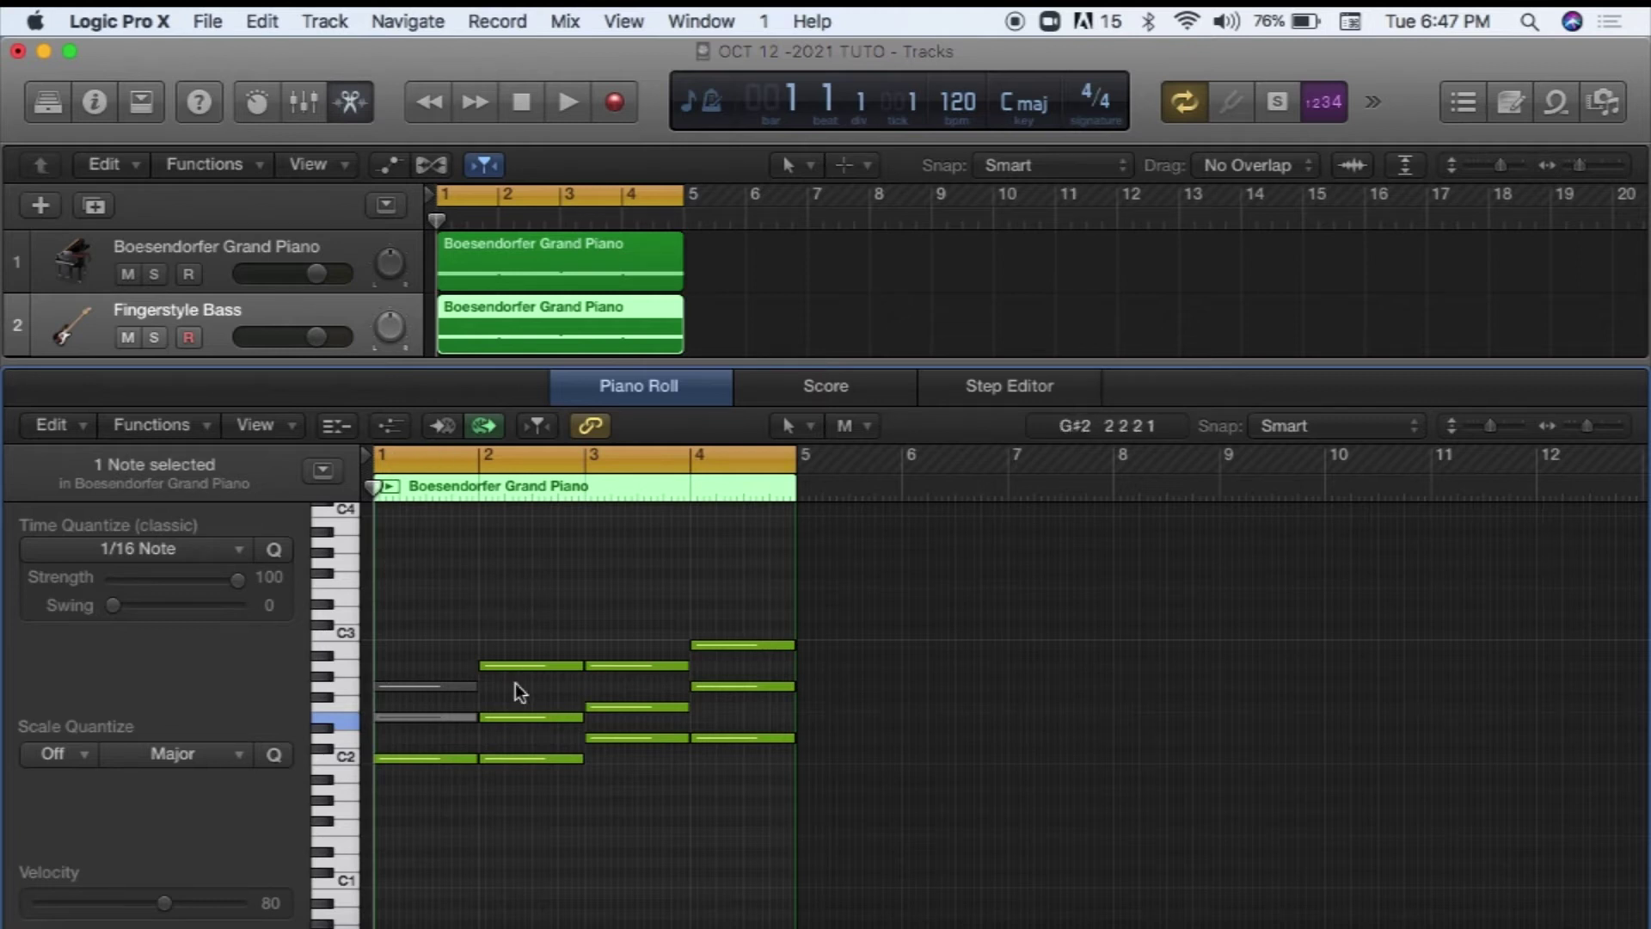
Check the Am chord's notes in the Note Pad, audition the bar 2 bass notes, and mute E2 and C2
{"action": "left_click", "coordinate": [1510, 102]}
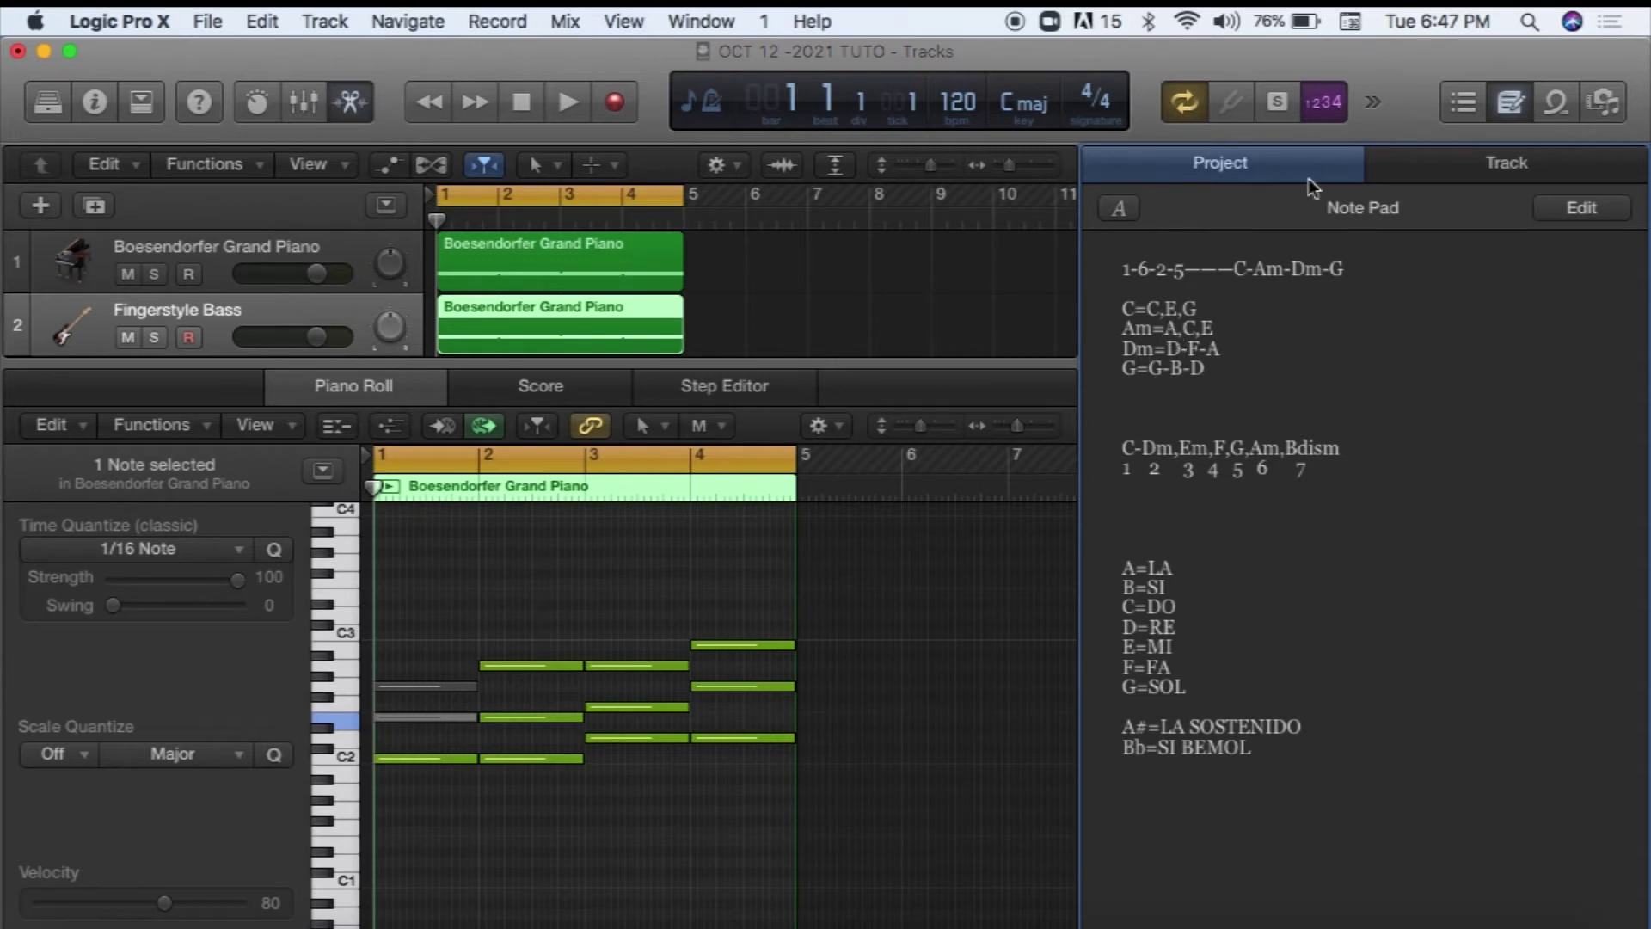
{"action": "left_click", "coordinate": [1511, 102]}
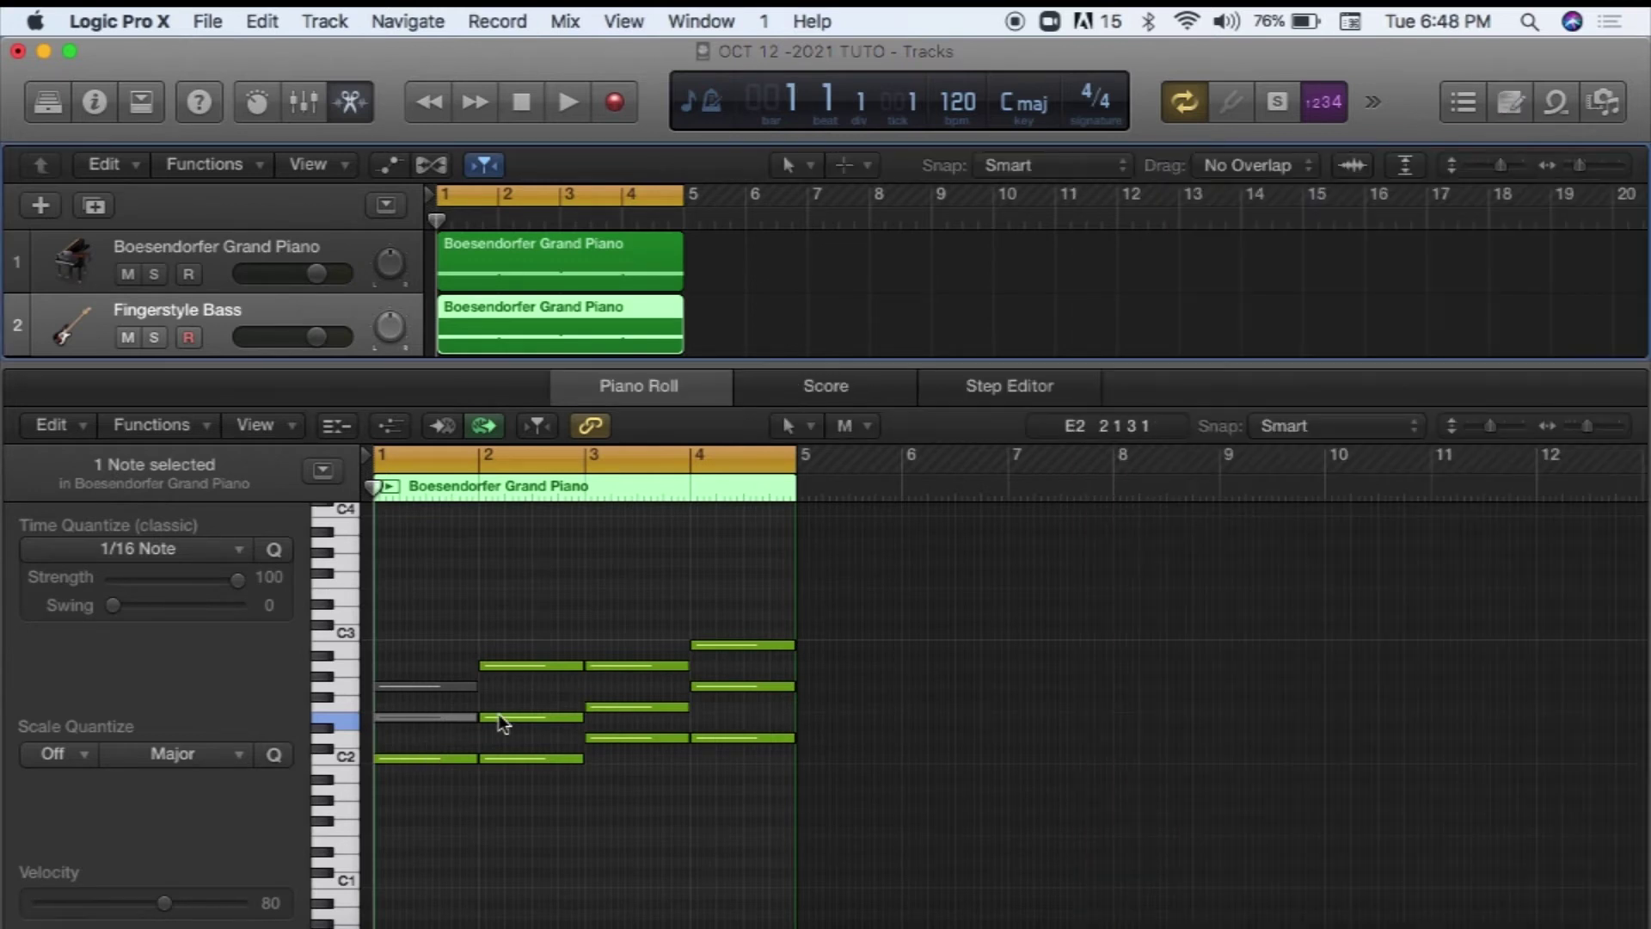
{"action": "left_click", "coordinate": [523, 758]}
{"action": "left_click", "coordinate": [530, 716]}
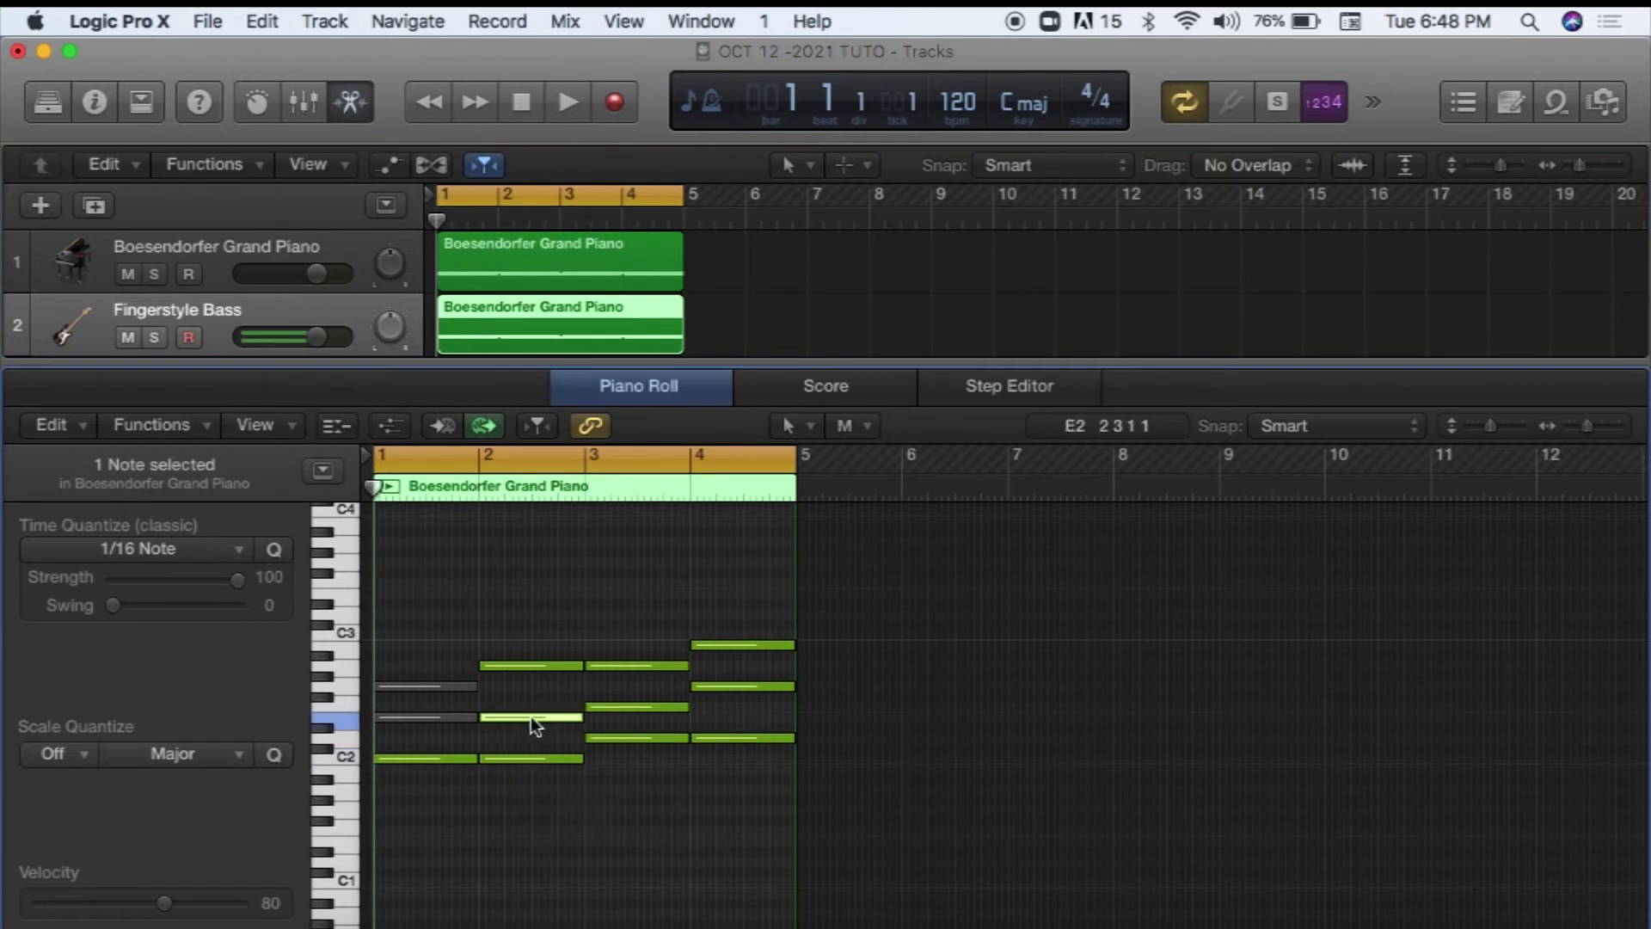
{"action": "left_click_drag", "start_coordinate": [529, 715], "coordinate": [530, 660]}
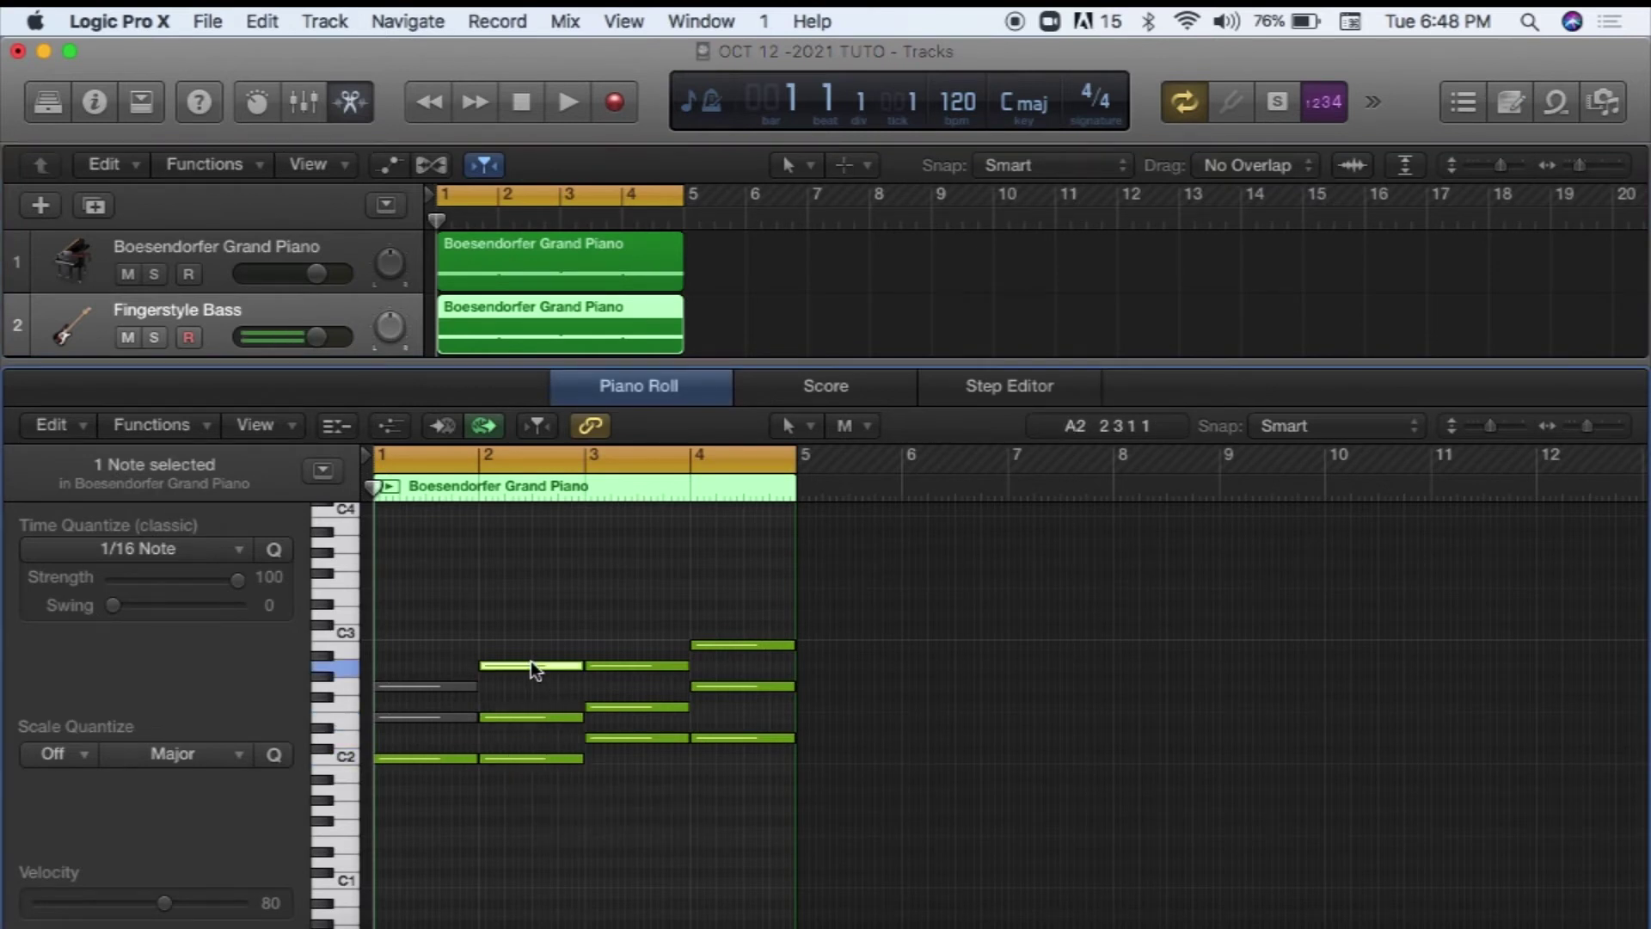
{"action": "left_click", "coordinate": [519, 716], "text": "super"}
{"action": "left_click", "coordinate": [523, 761], "text": "super"}
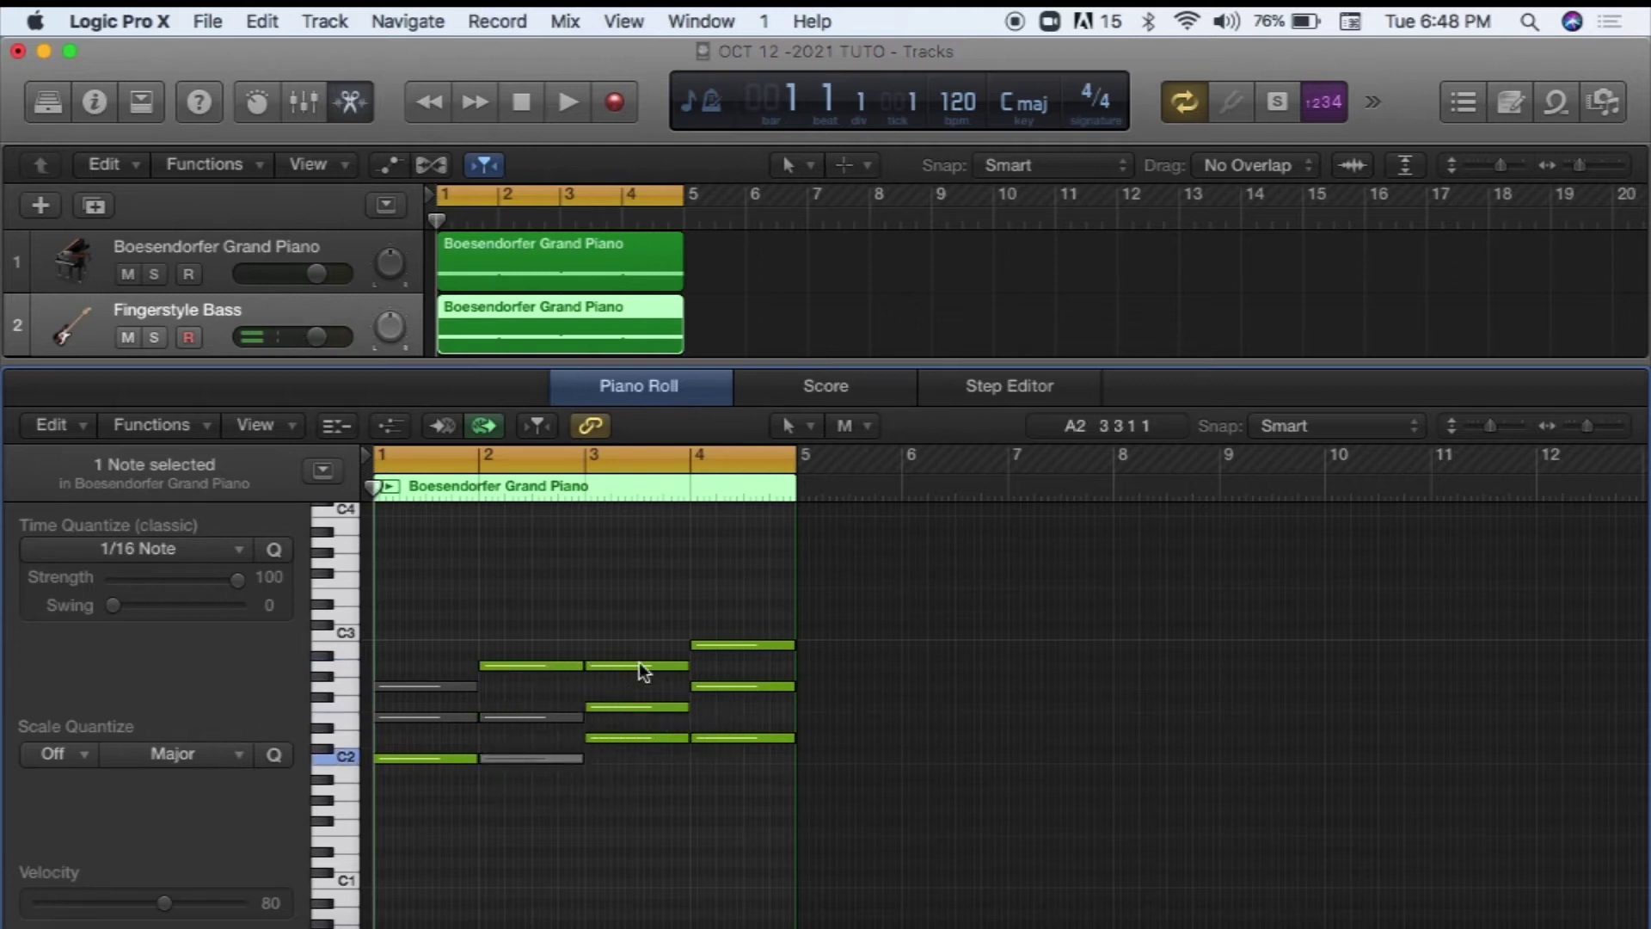
Check the Dm chord's notes in the Note Pad and mute the bass region's F2 and A2 notes in bar 3
{"action": "left_click", "coordinate": [1513, 105]}
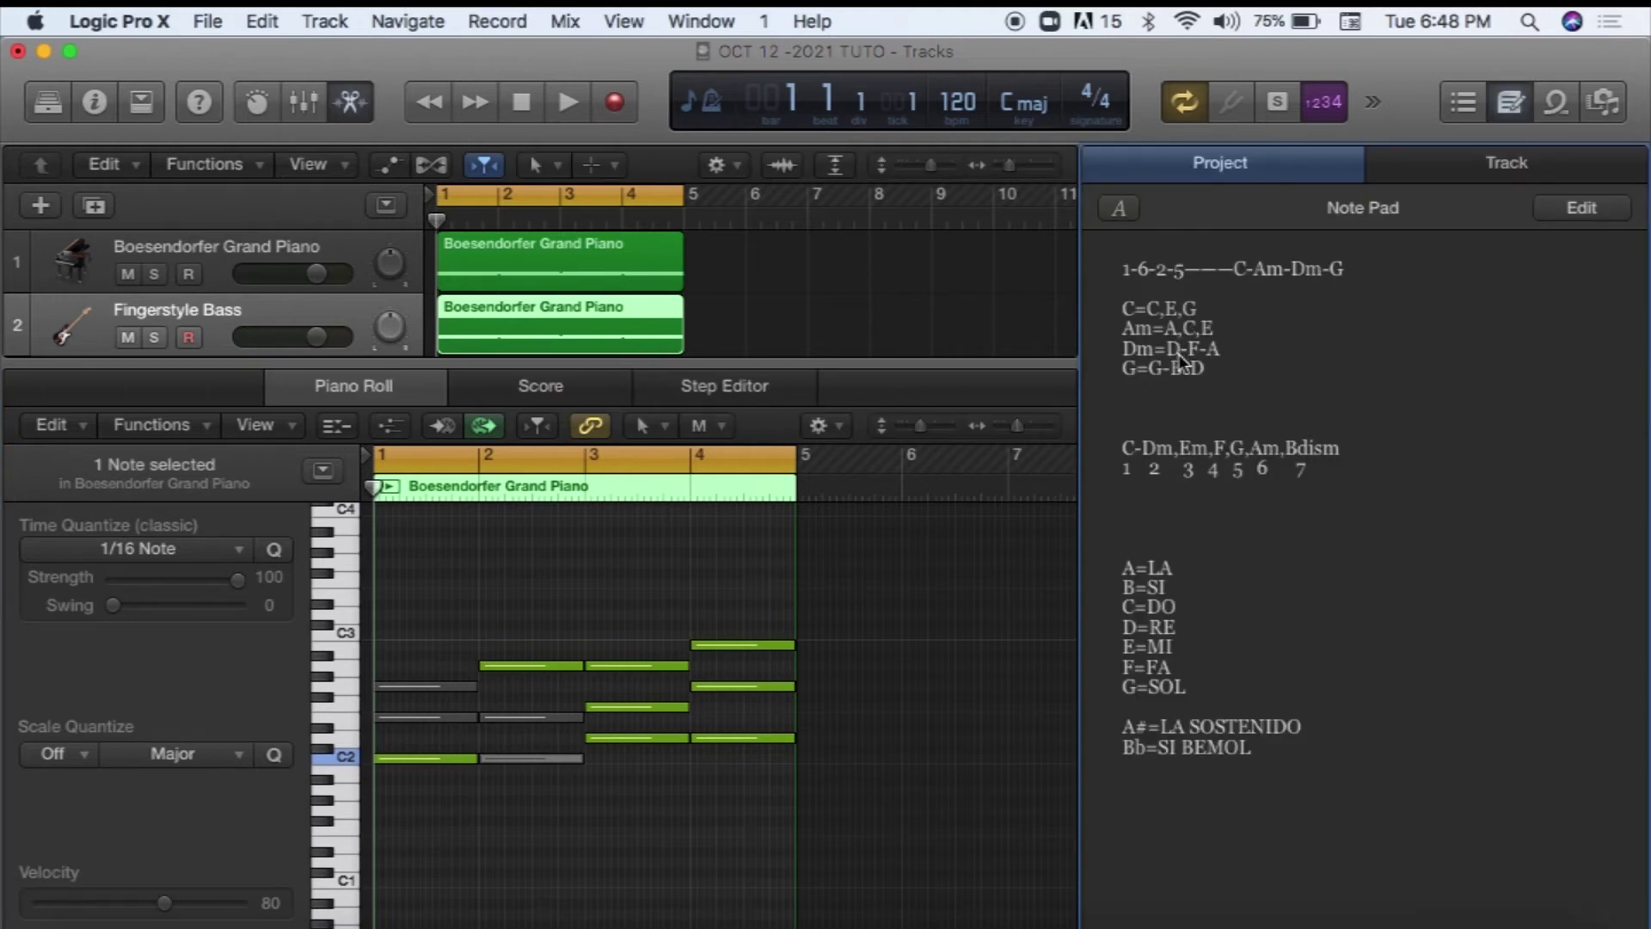
{"action": "left_click", "coordinate": [1511, 105]}
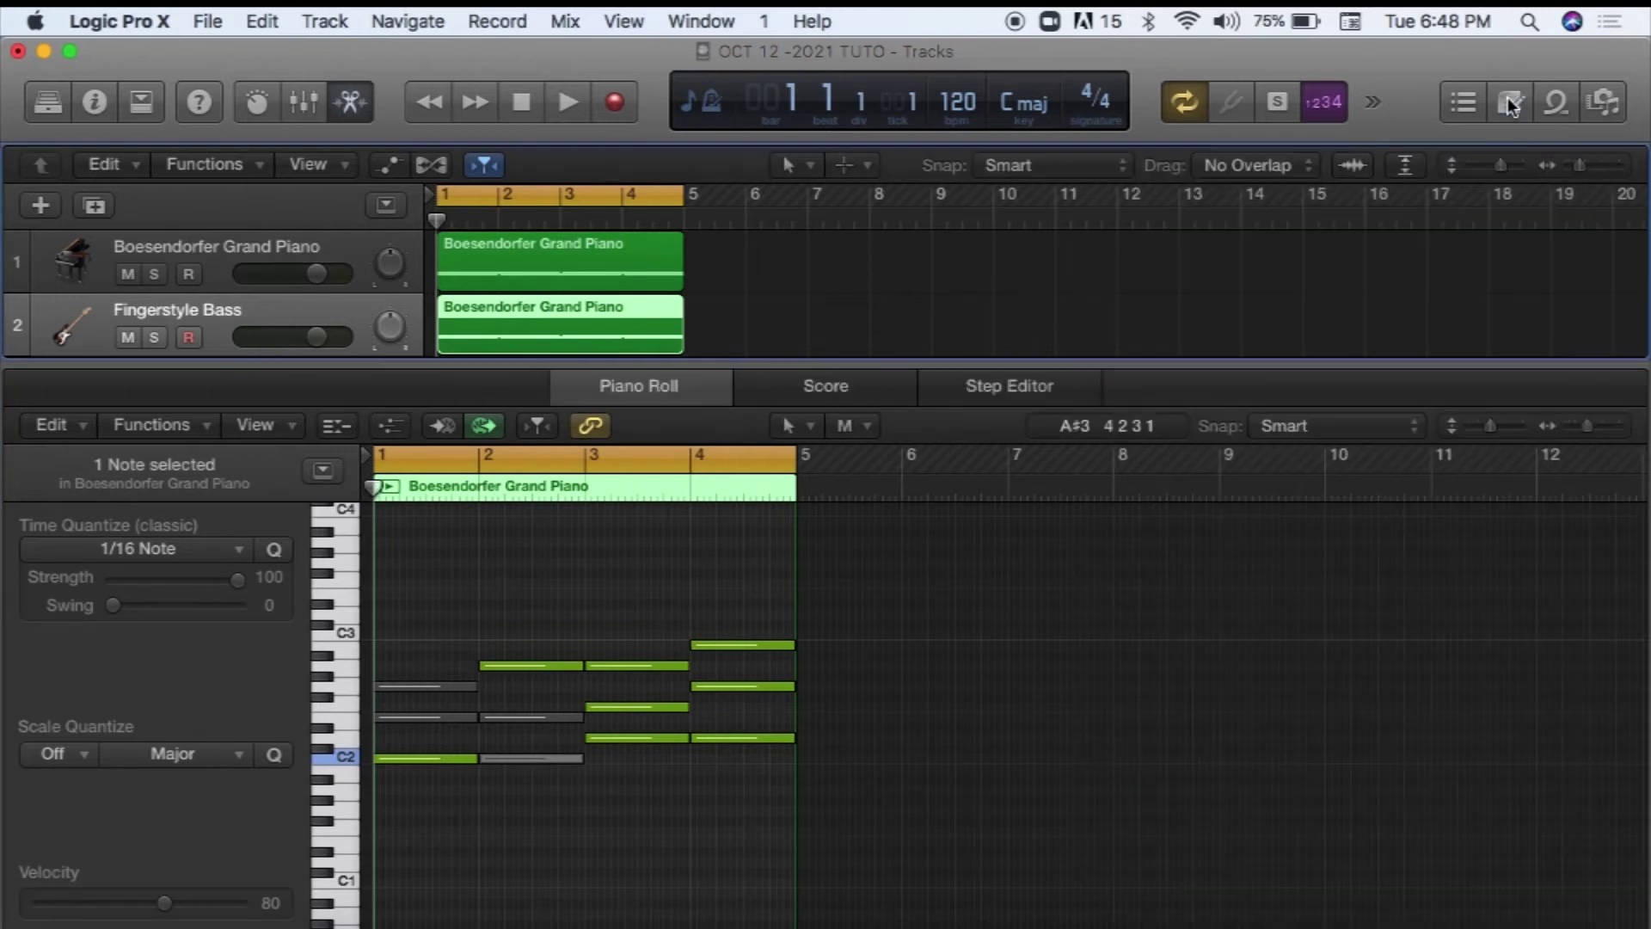
{"action": "left_click_drag", "start_coordinate": [626, 731], "coordinate": [622, 704]}
{"action": "left_click", "coordinate": [641, 663]}
Check the G chord's notes in the Note Pad, audition the bar 4 bass notes, and mute B2 and D2
{"action": "left_click", "coordinate": [1510, 103]}
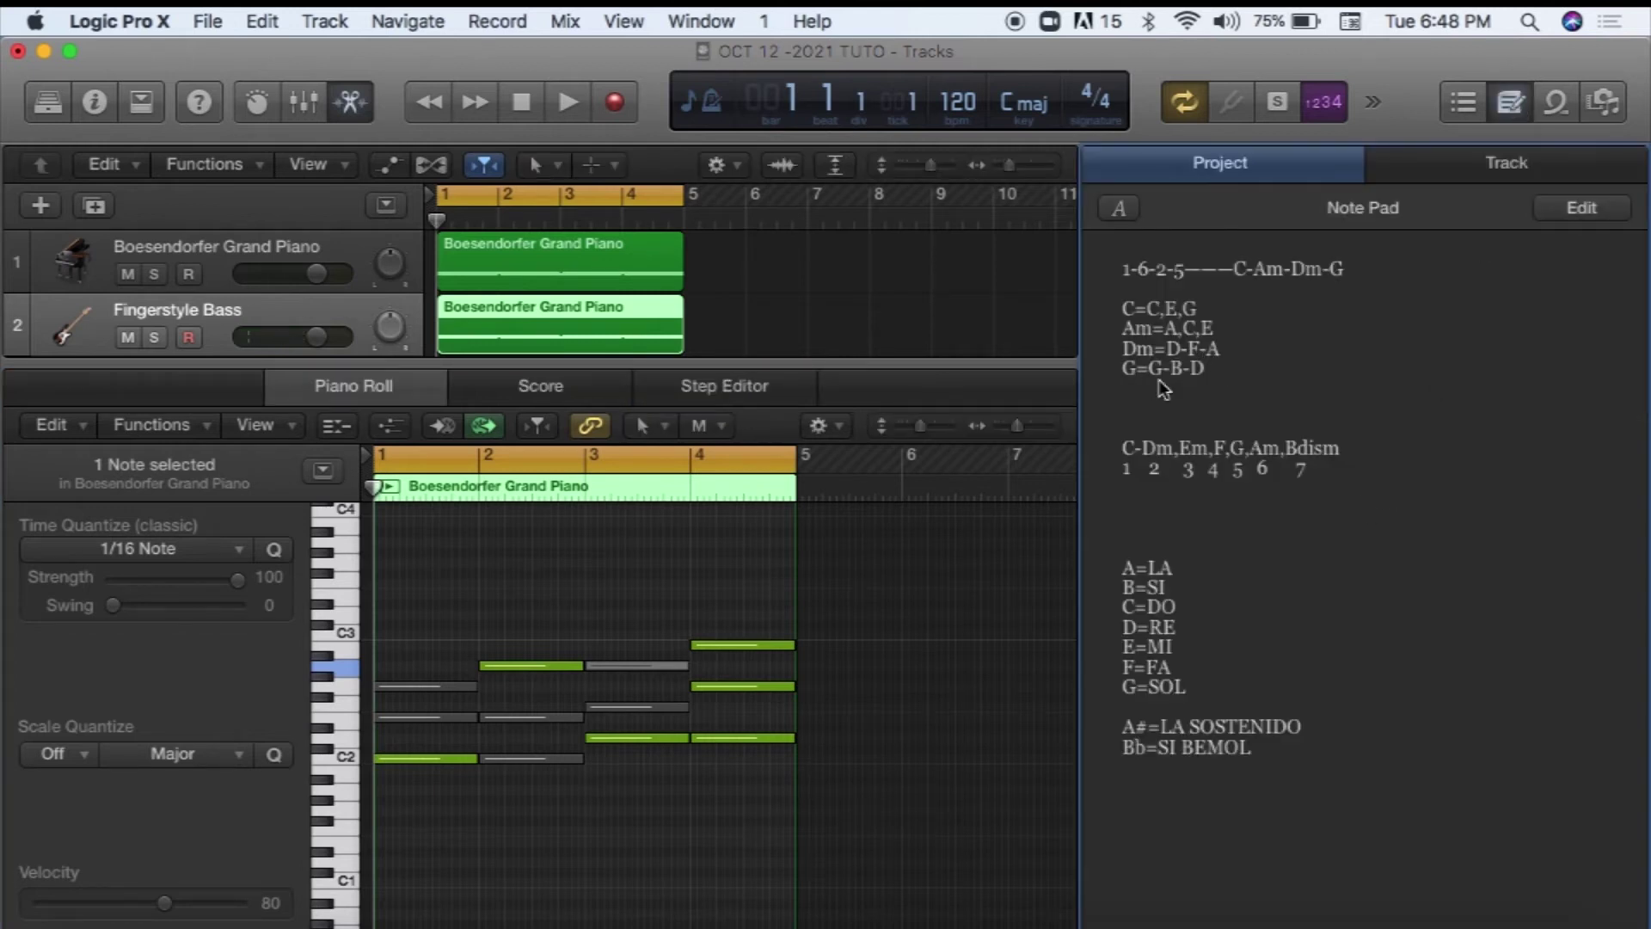
{"action": "left_click", "coordinate": [1511, 103]}
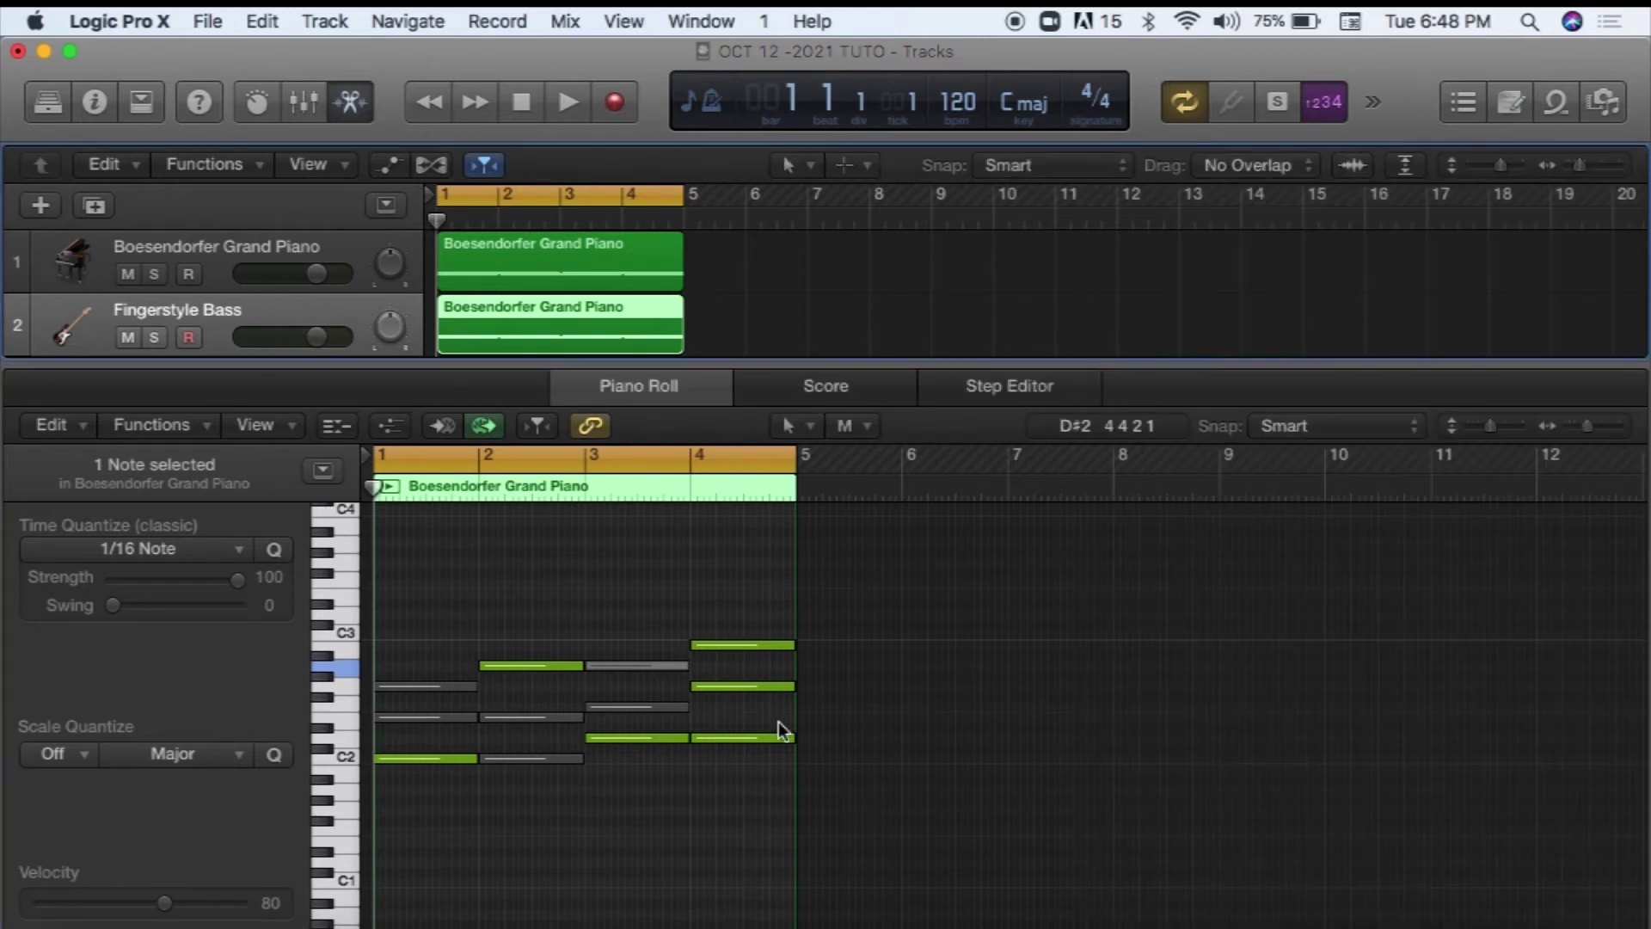
{"action": "left_click", "coordinate": [724, 736]}
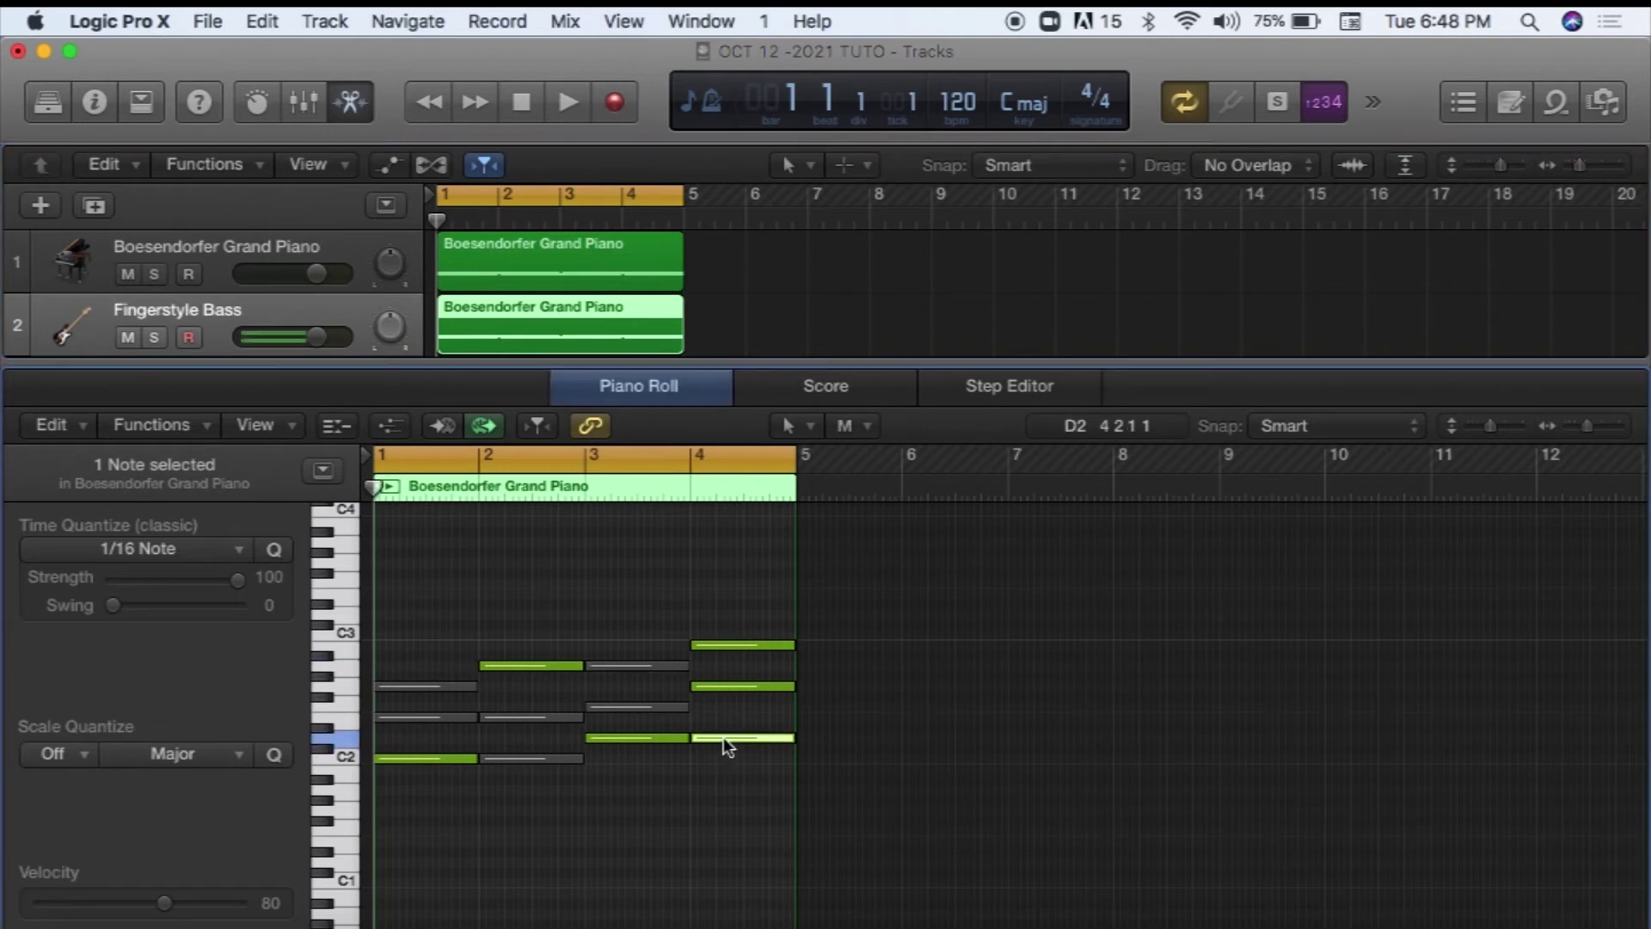
{"action": "left_click", "coordinate": [736, 686]}
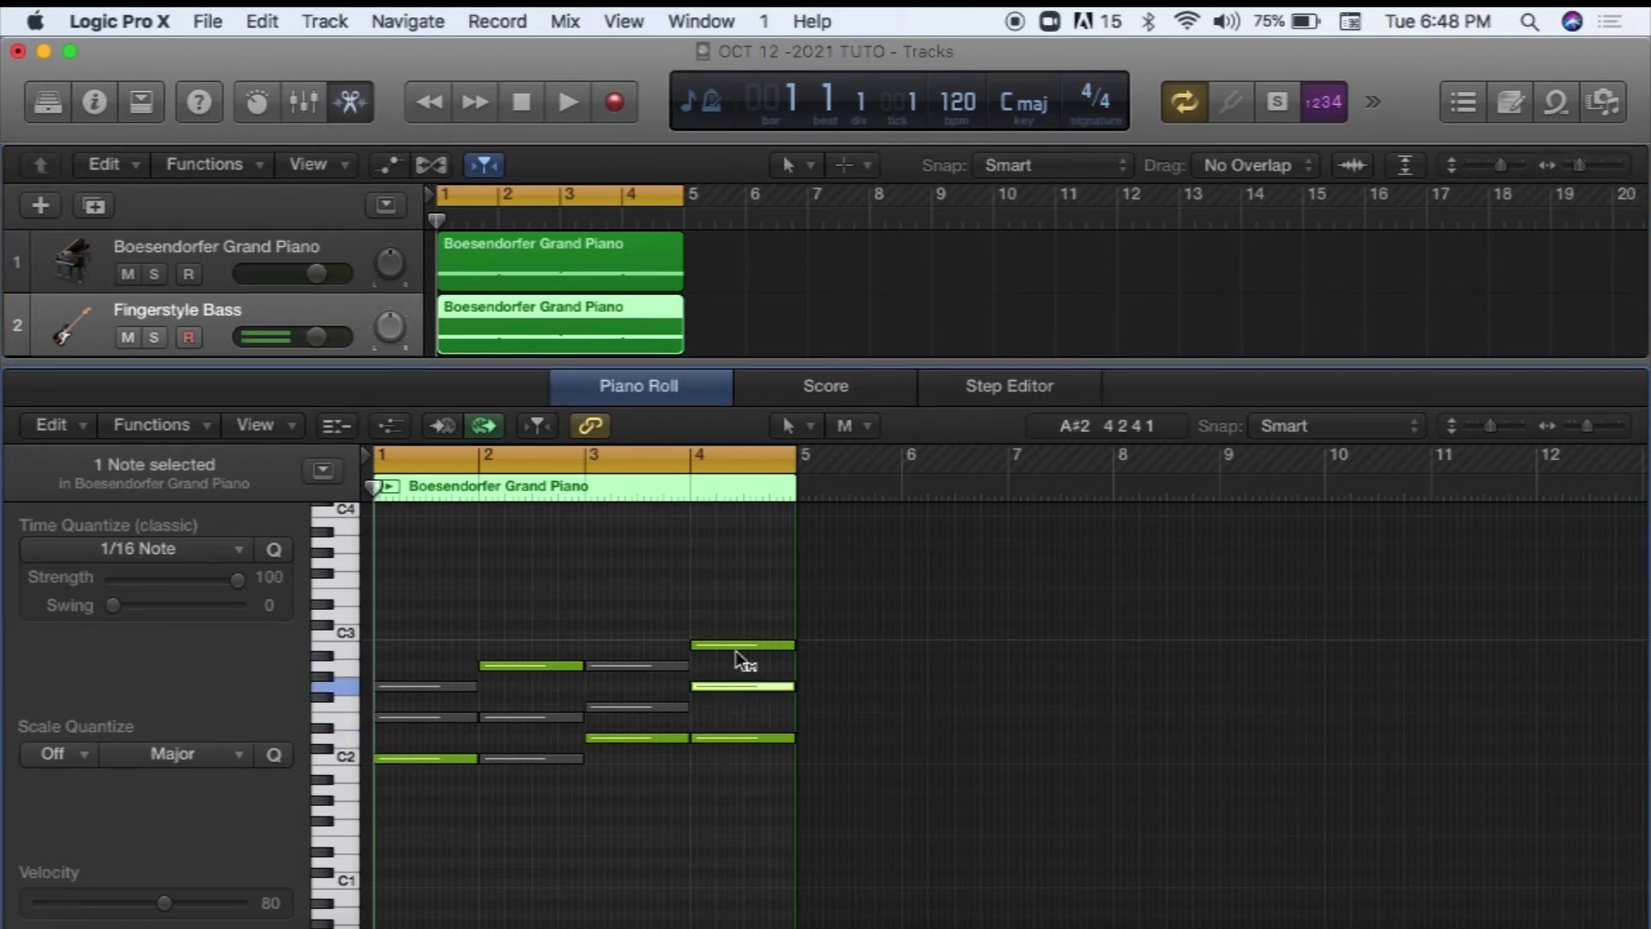
{"action": "left_click", "coordinate": [736, 645]}
{"action": "left_click", "coordinate": [731, 736]}
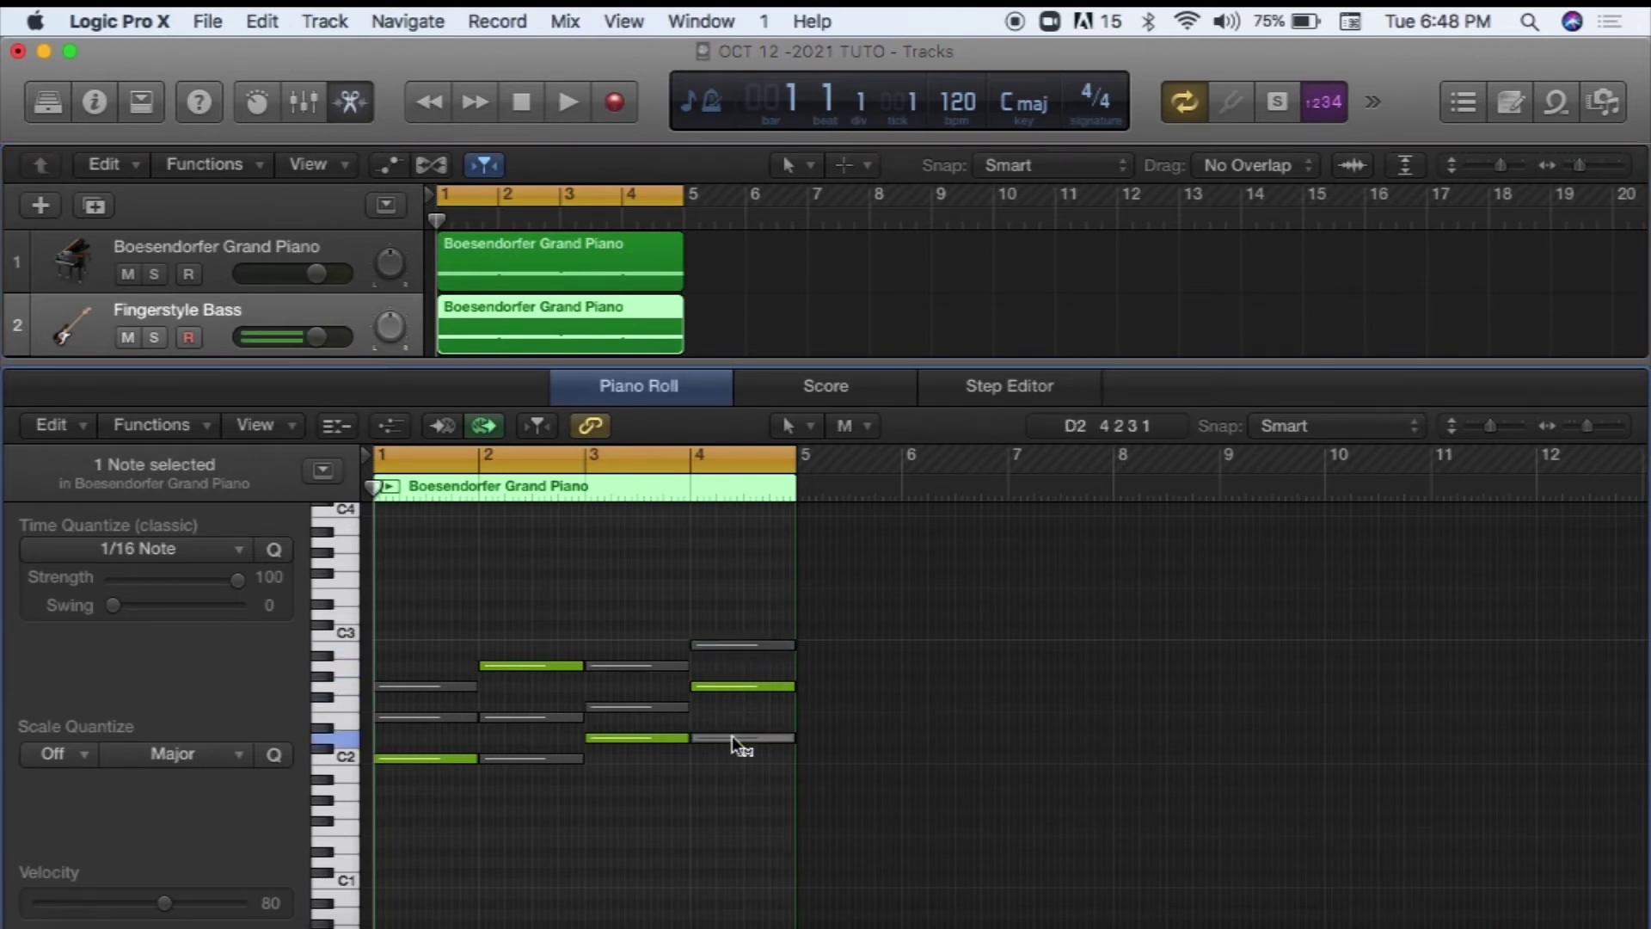
{"action": "left_click", "coordinate": [867, 426]}
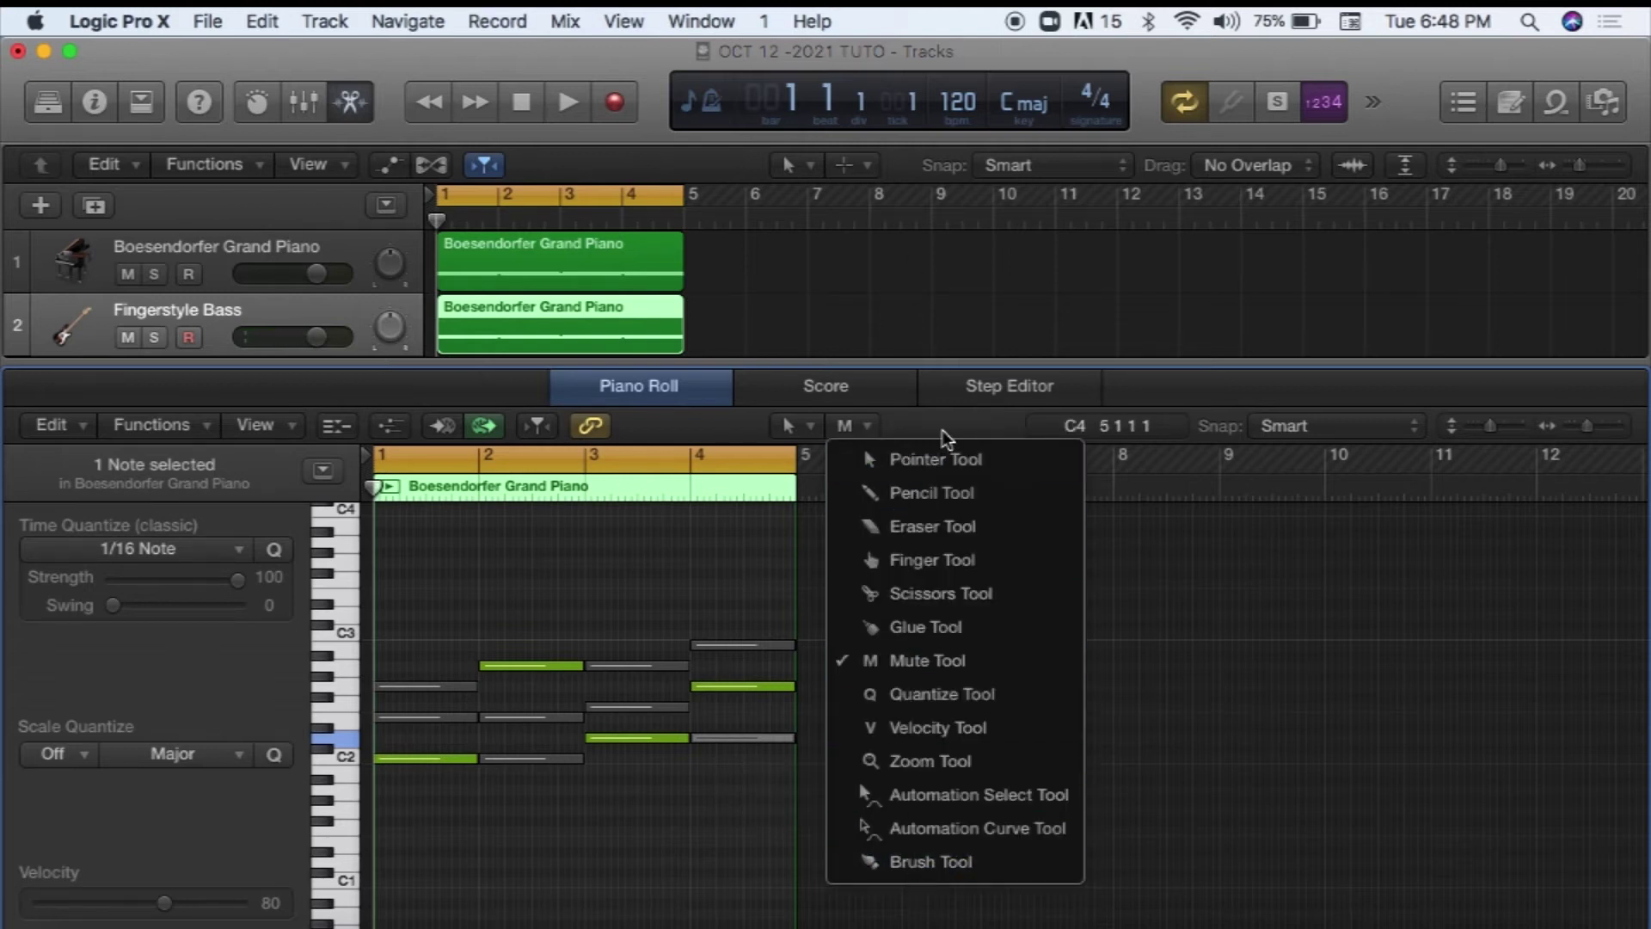
{"action": "left_click", "coordinate": [1242, 623]}
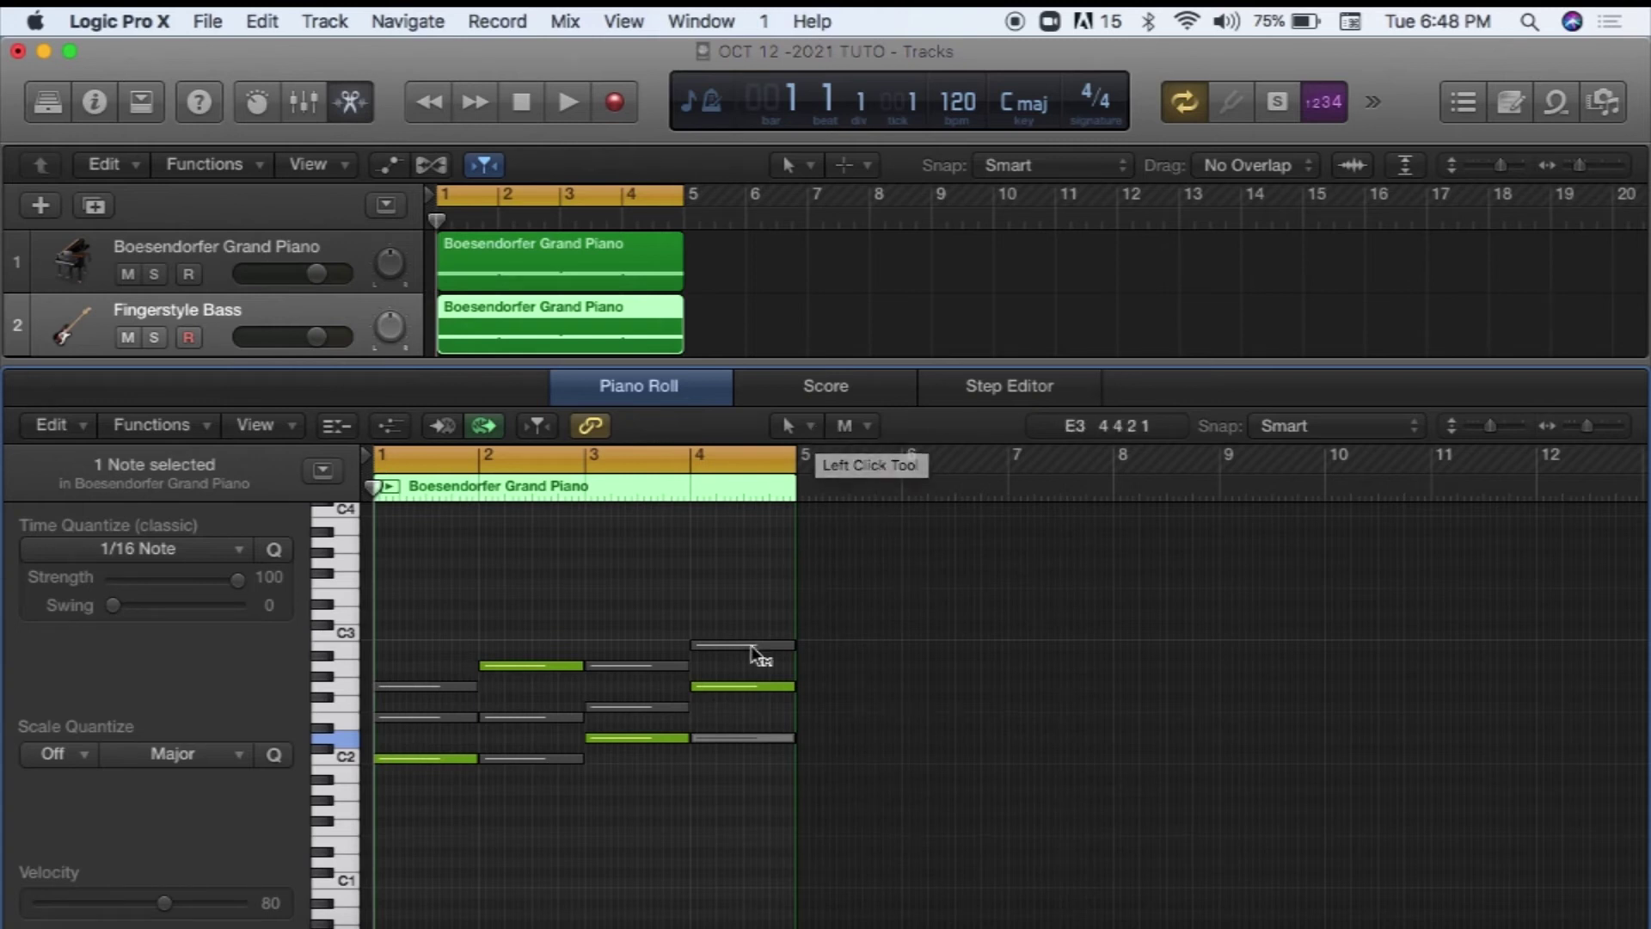
{"action": "left_click", "coordinate": [812, 426]}
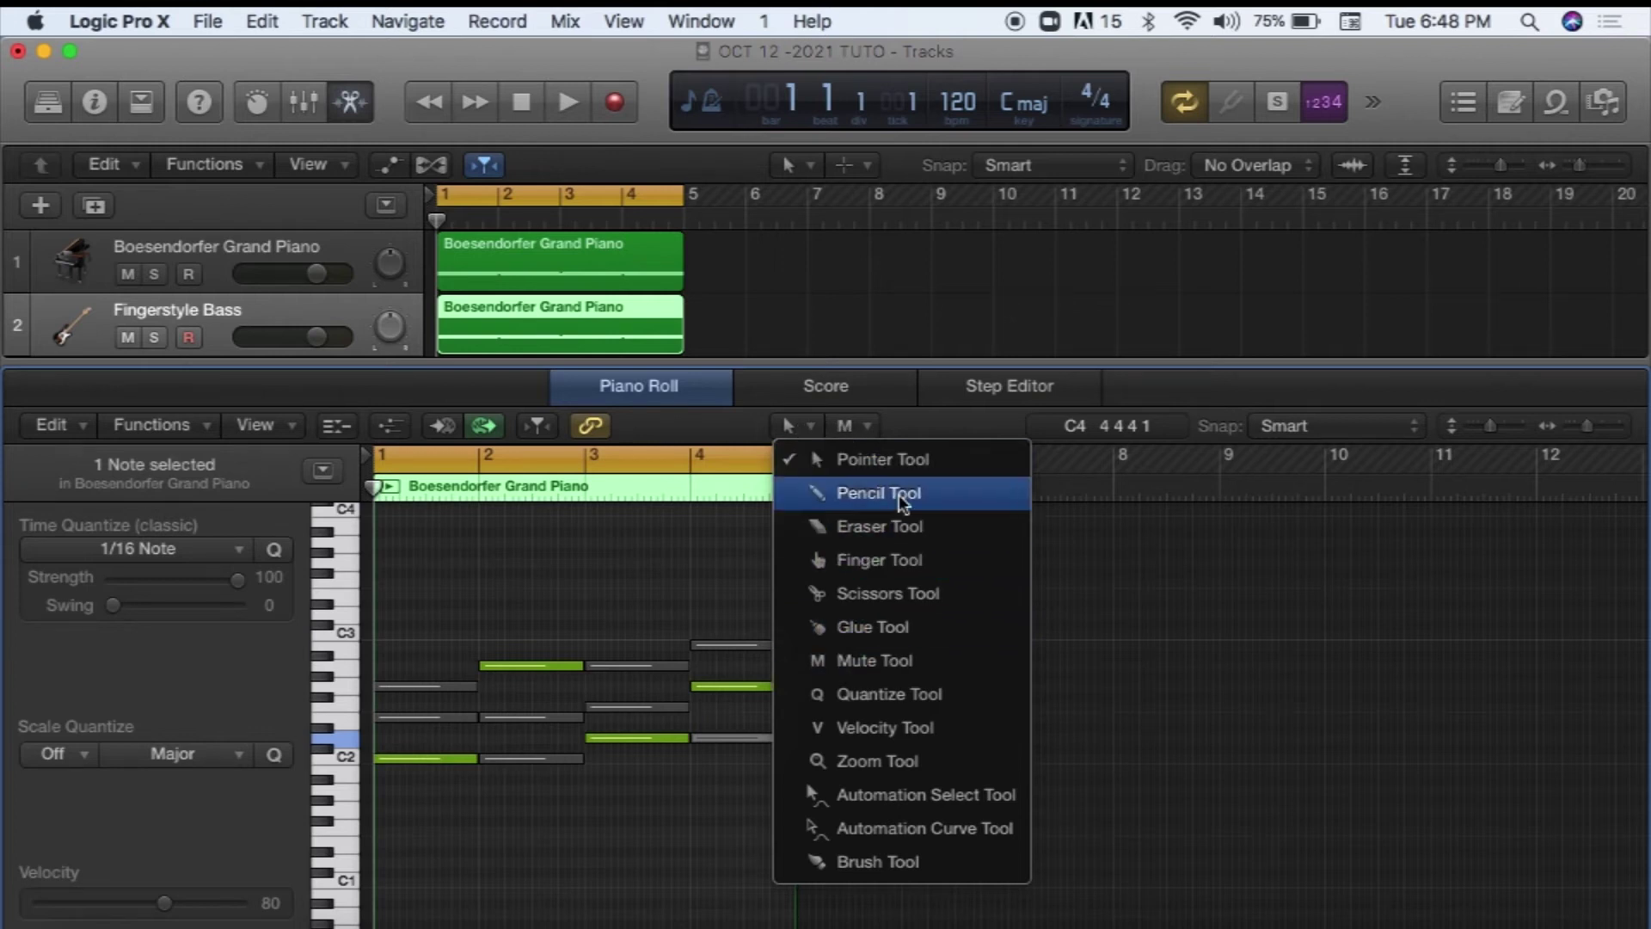
{"action": "left_click", "coordinate": [1088, 599]}
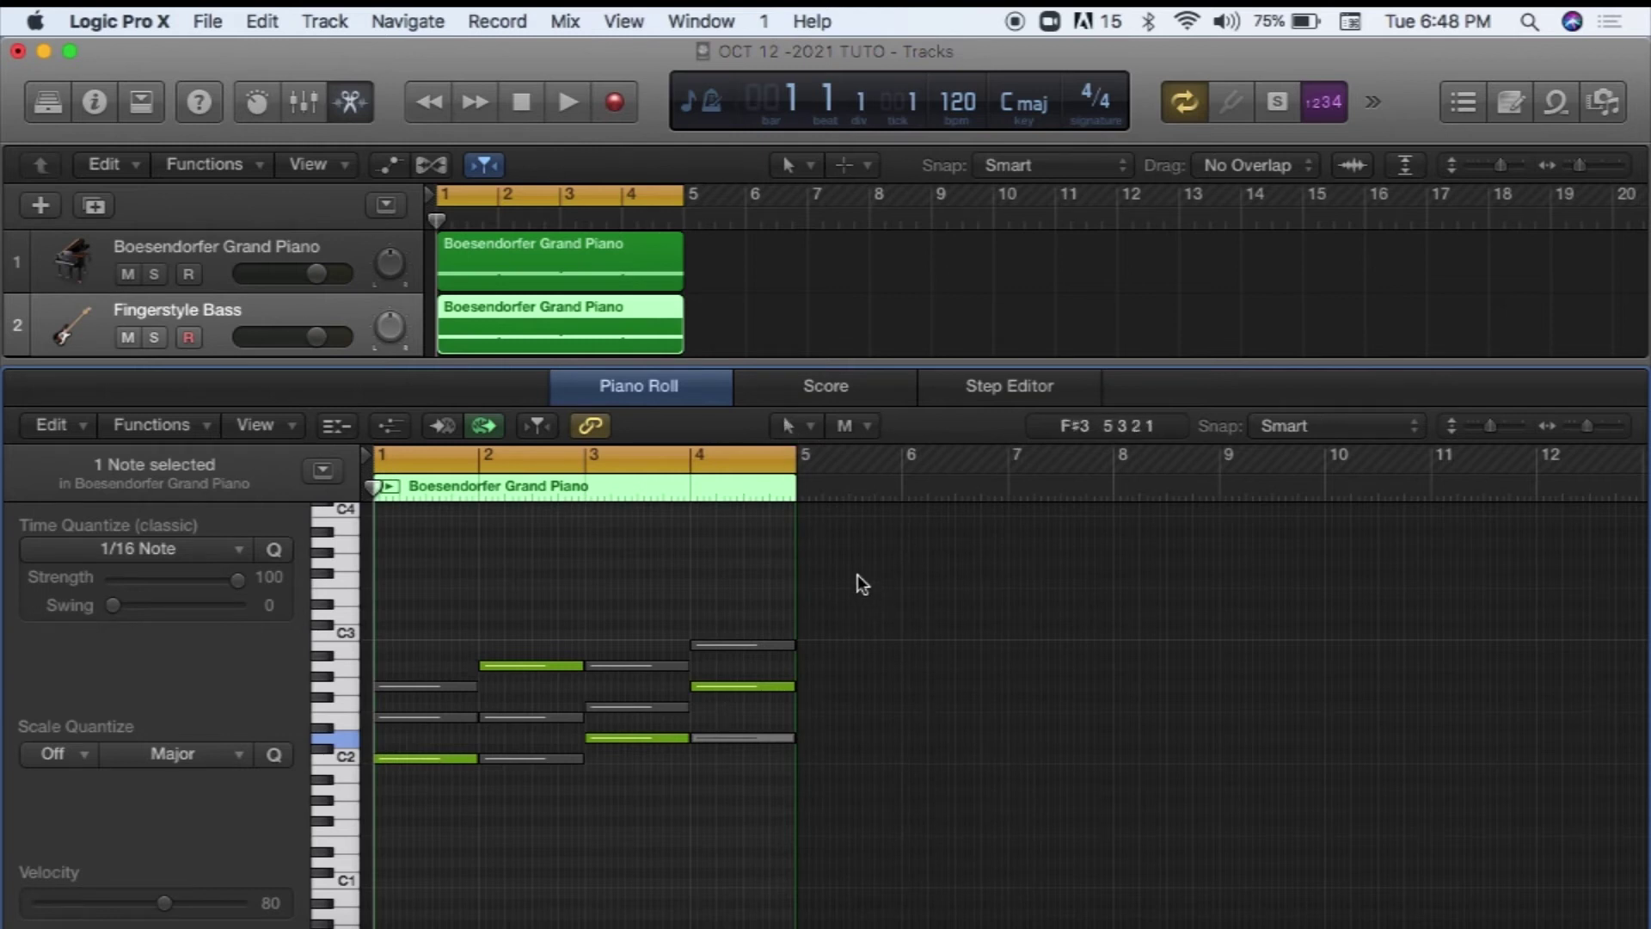
Try the Mute Tool as the primary Piano Roll tool on bar 4's B2 note, and return to the Pointer Tool
{"action": "left_click", "coordinate": [814, 425]}
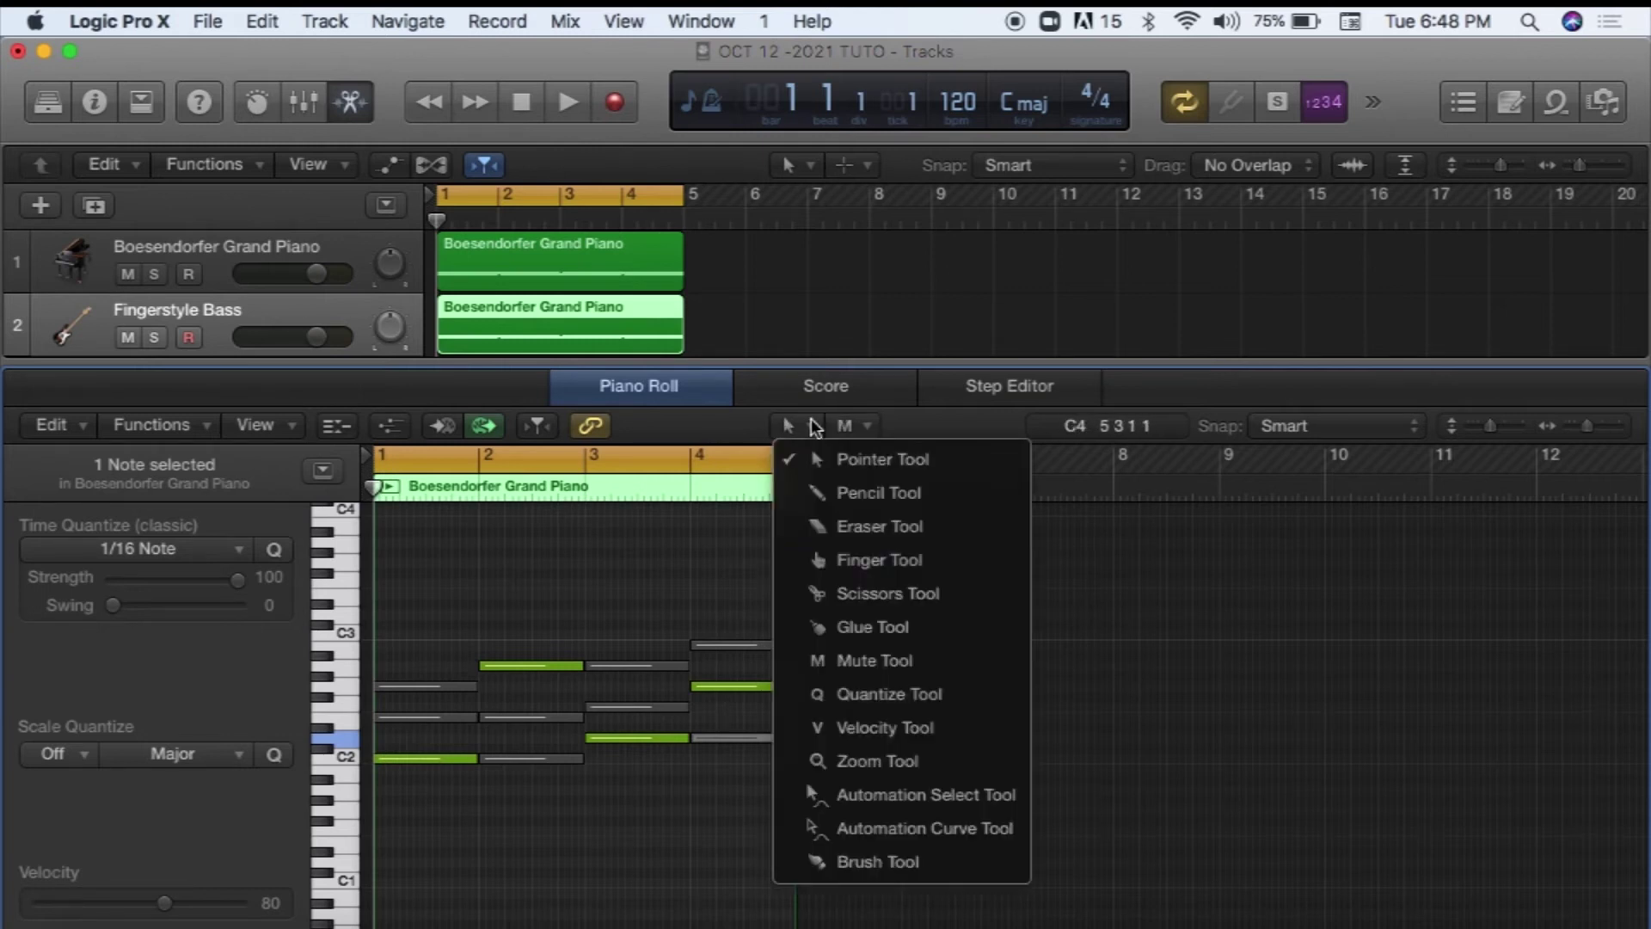
{"action": "left_click", "coordinate": [877, 660]}
{"action": "left_click", "coordinate": [756, 647]}
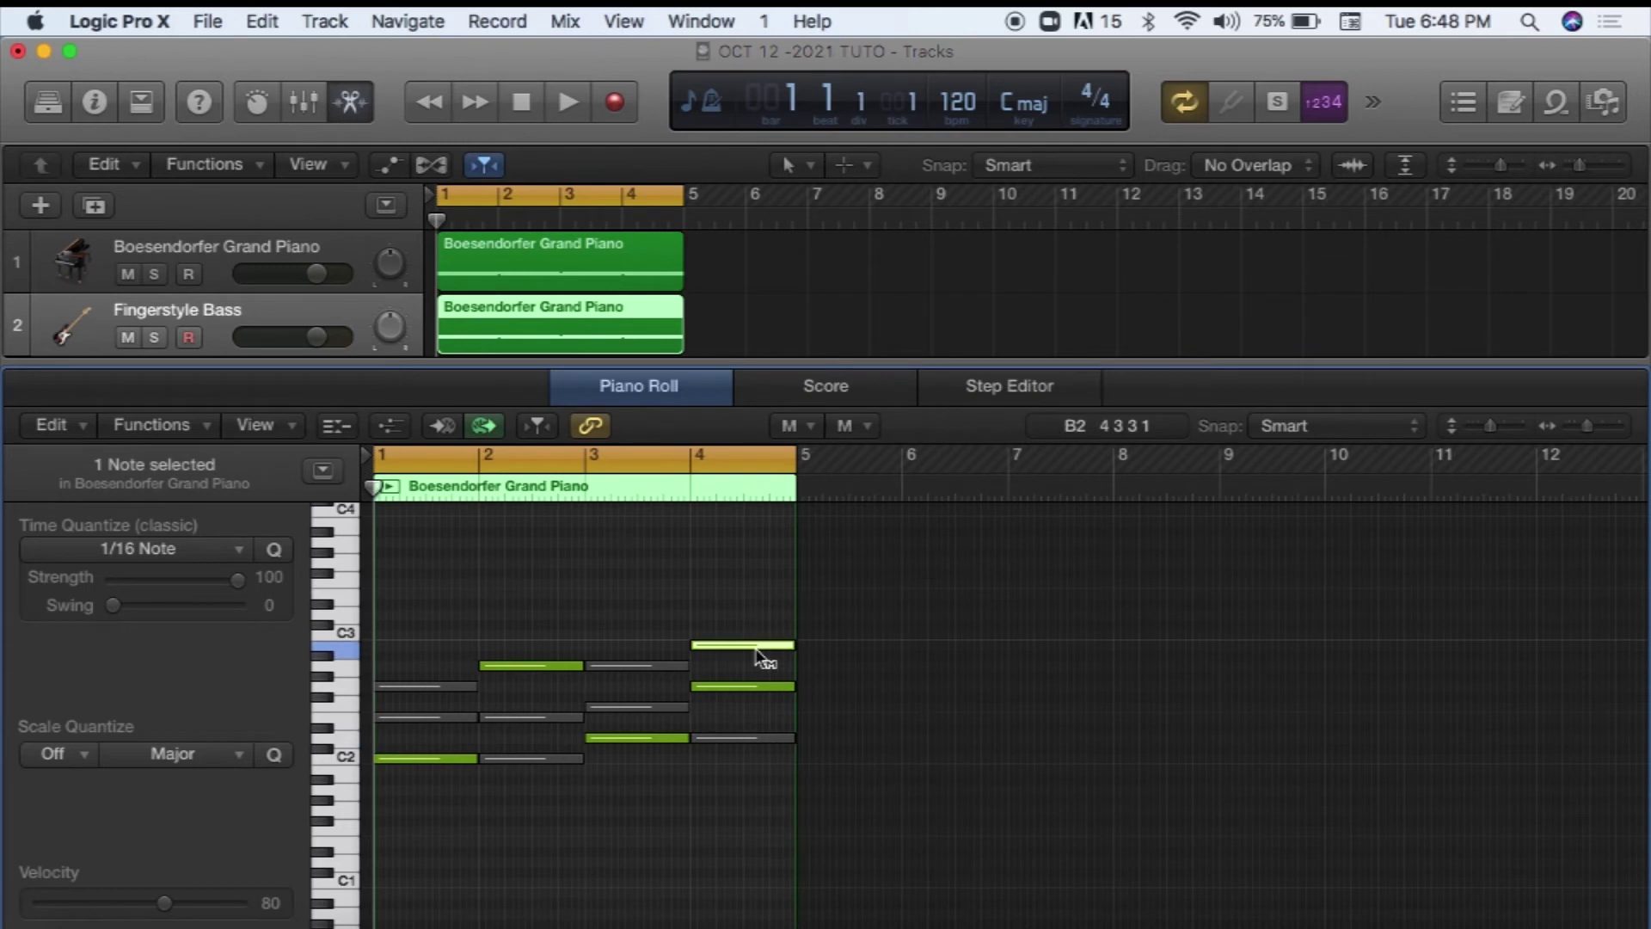
{"action": "left_click", "coordinate": [813, 426]}
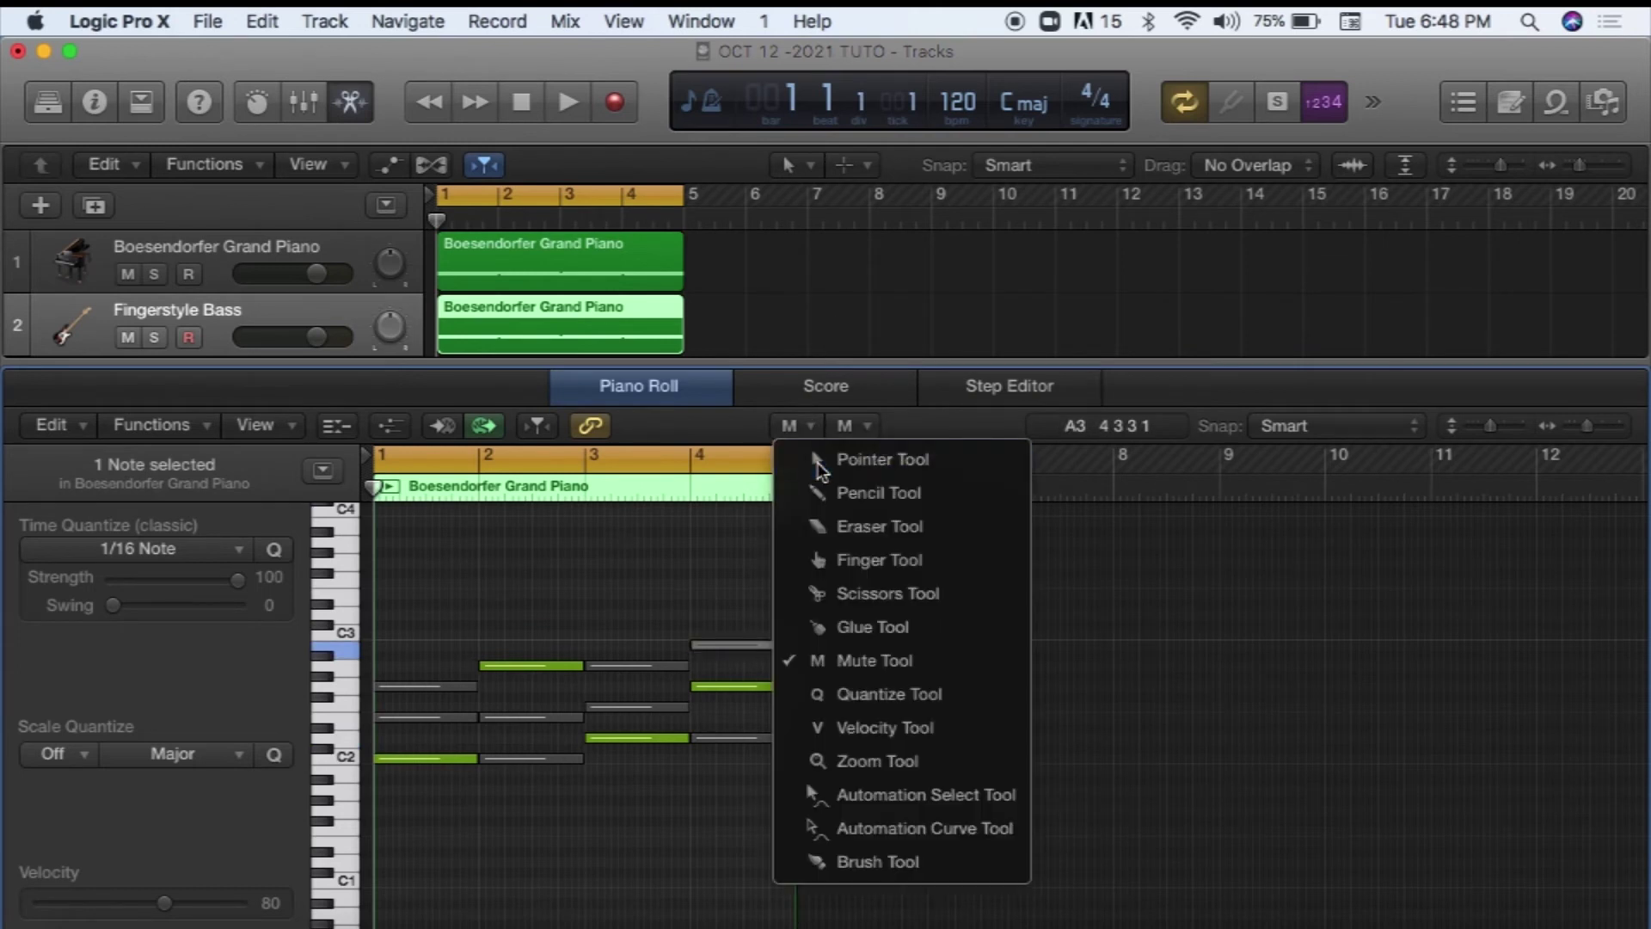
{"action": "key", "text": "t"}
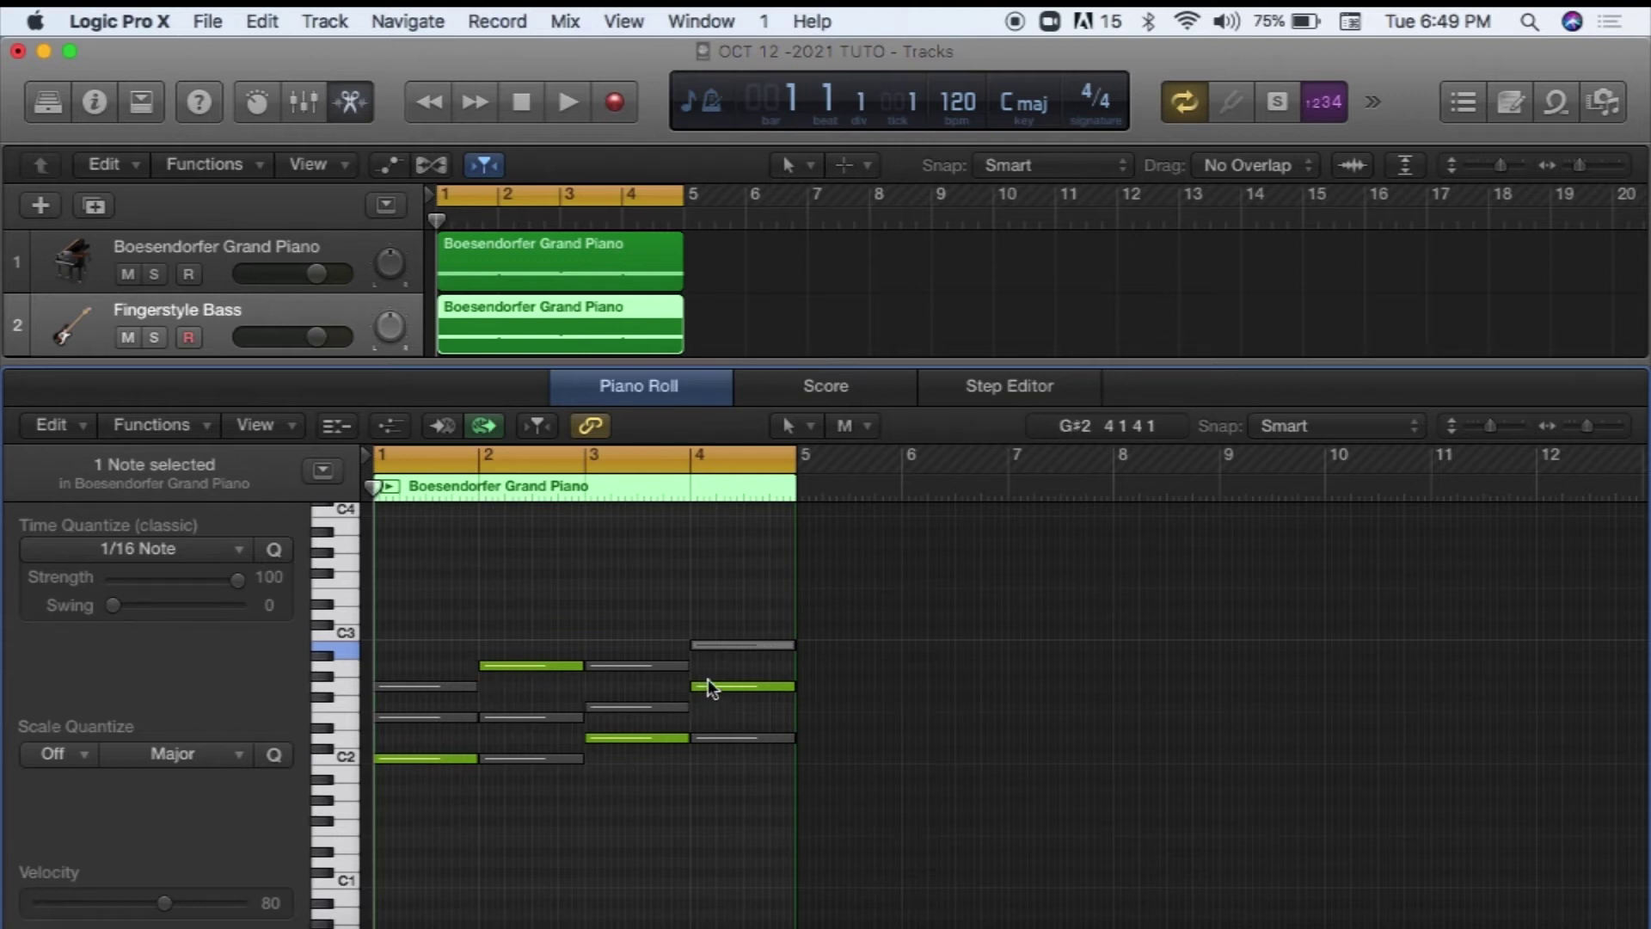
Play back the piano and bass tracks together while raising the system volume, and stop playback
{"action": "key", "text": "space"}
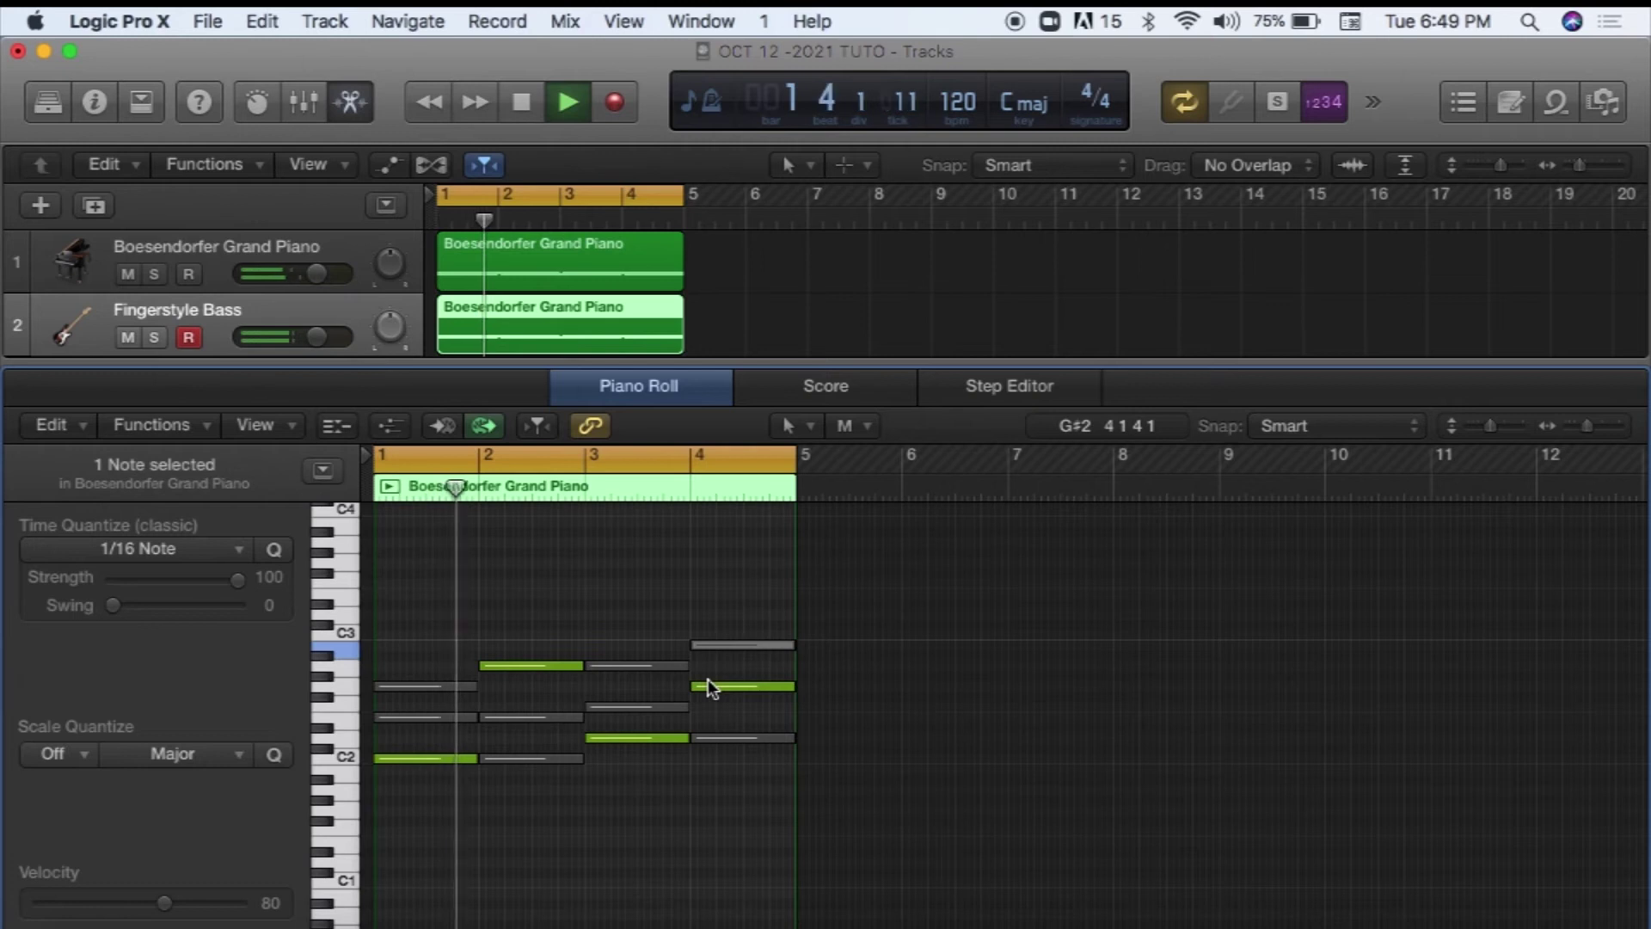
{"action": "key", "text": "XF86AudioRaiseVolume"}
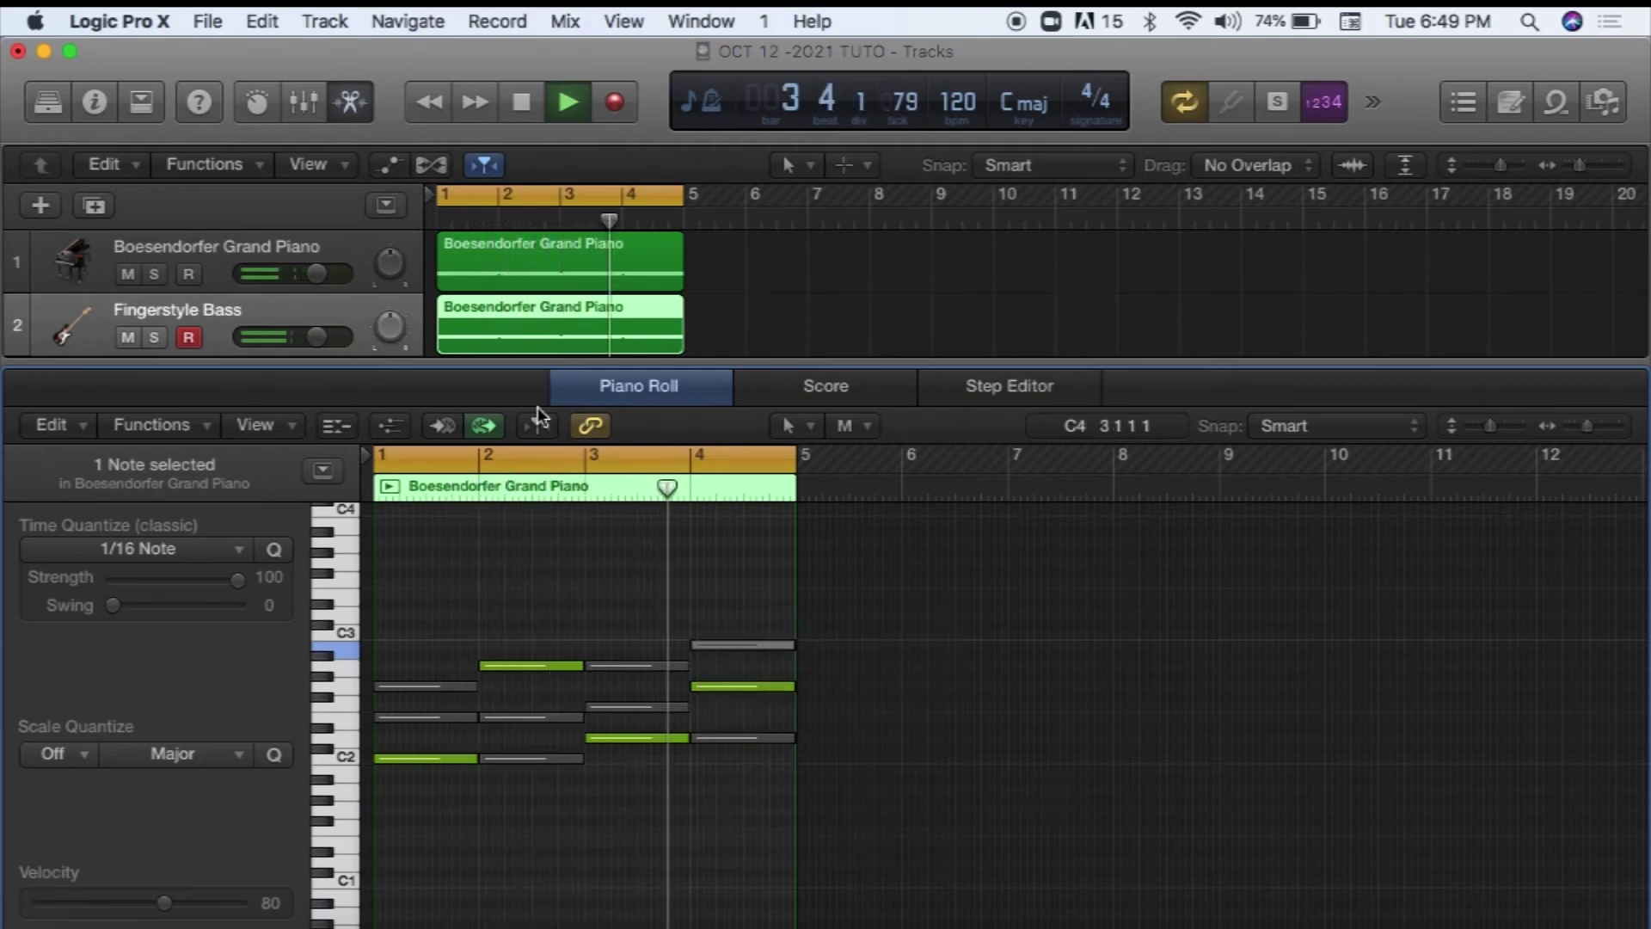
{"action": "key", "text": "space"}
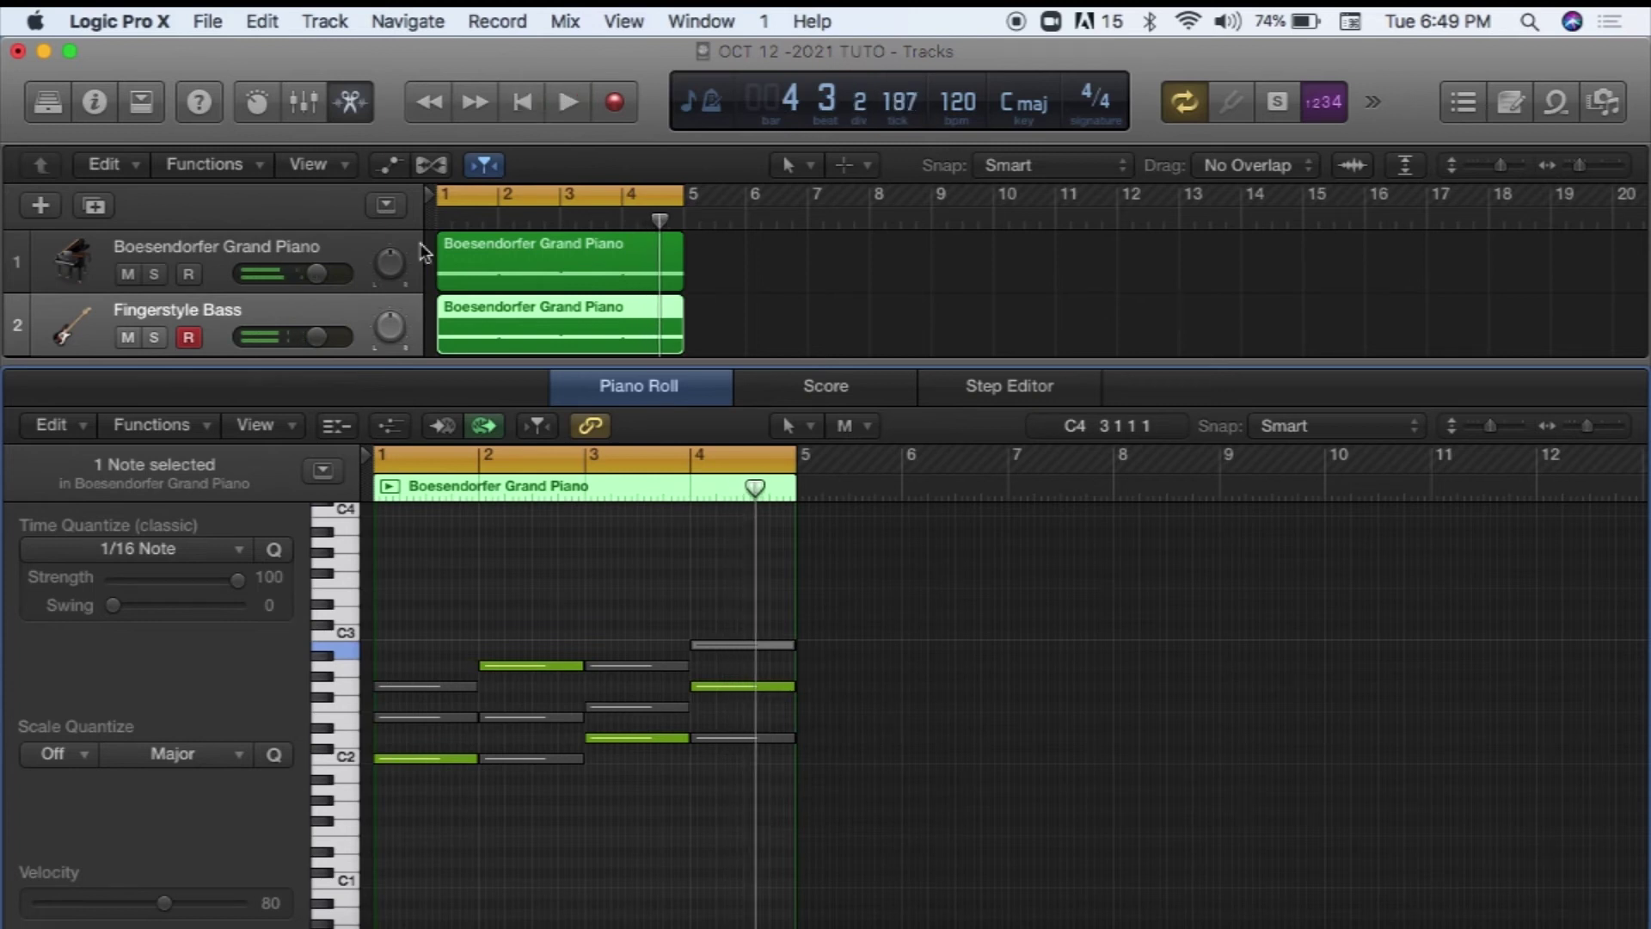
Solo the Fingerstyle Bass track, listen to the bass line on its own, and stop playback
{"action": "left_click", "coordinate": [162, 337]}
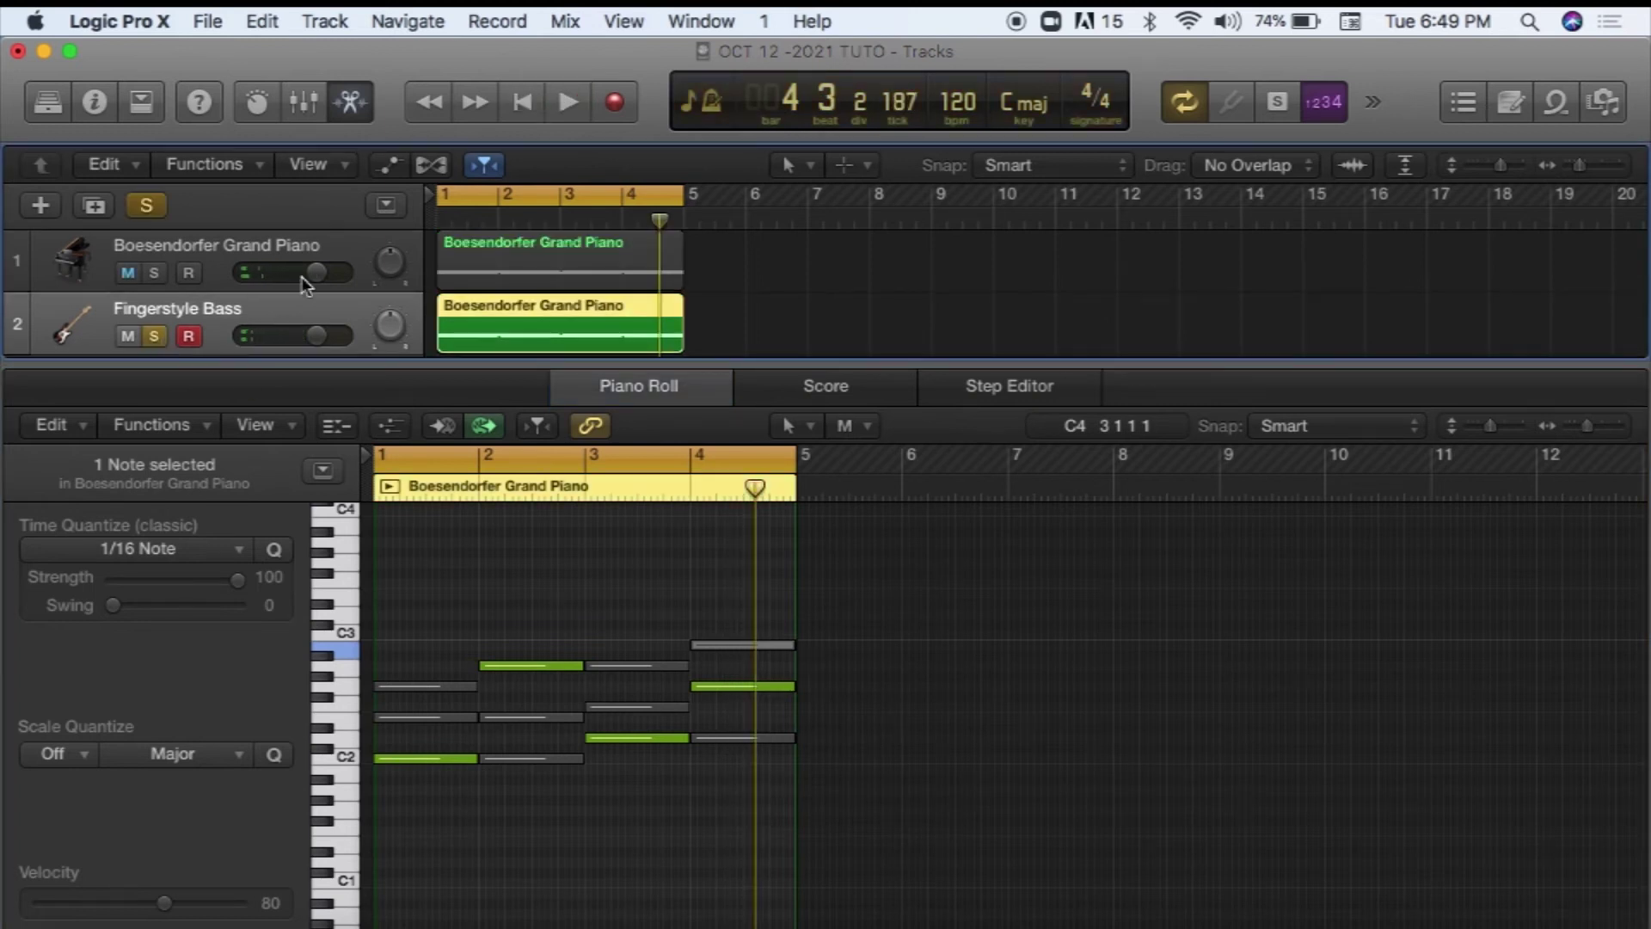
{"action": "key", "text": "space"}
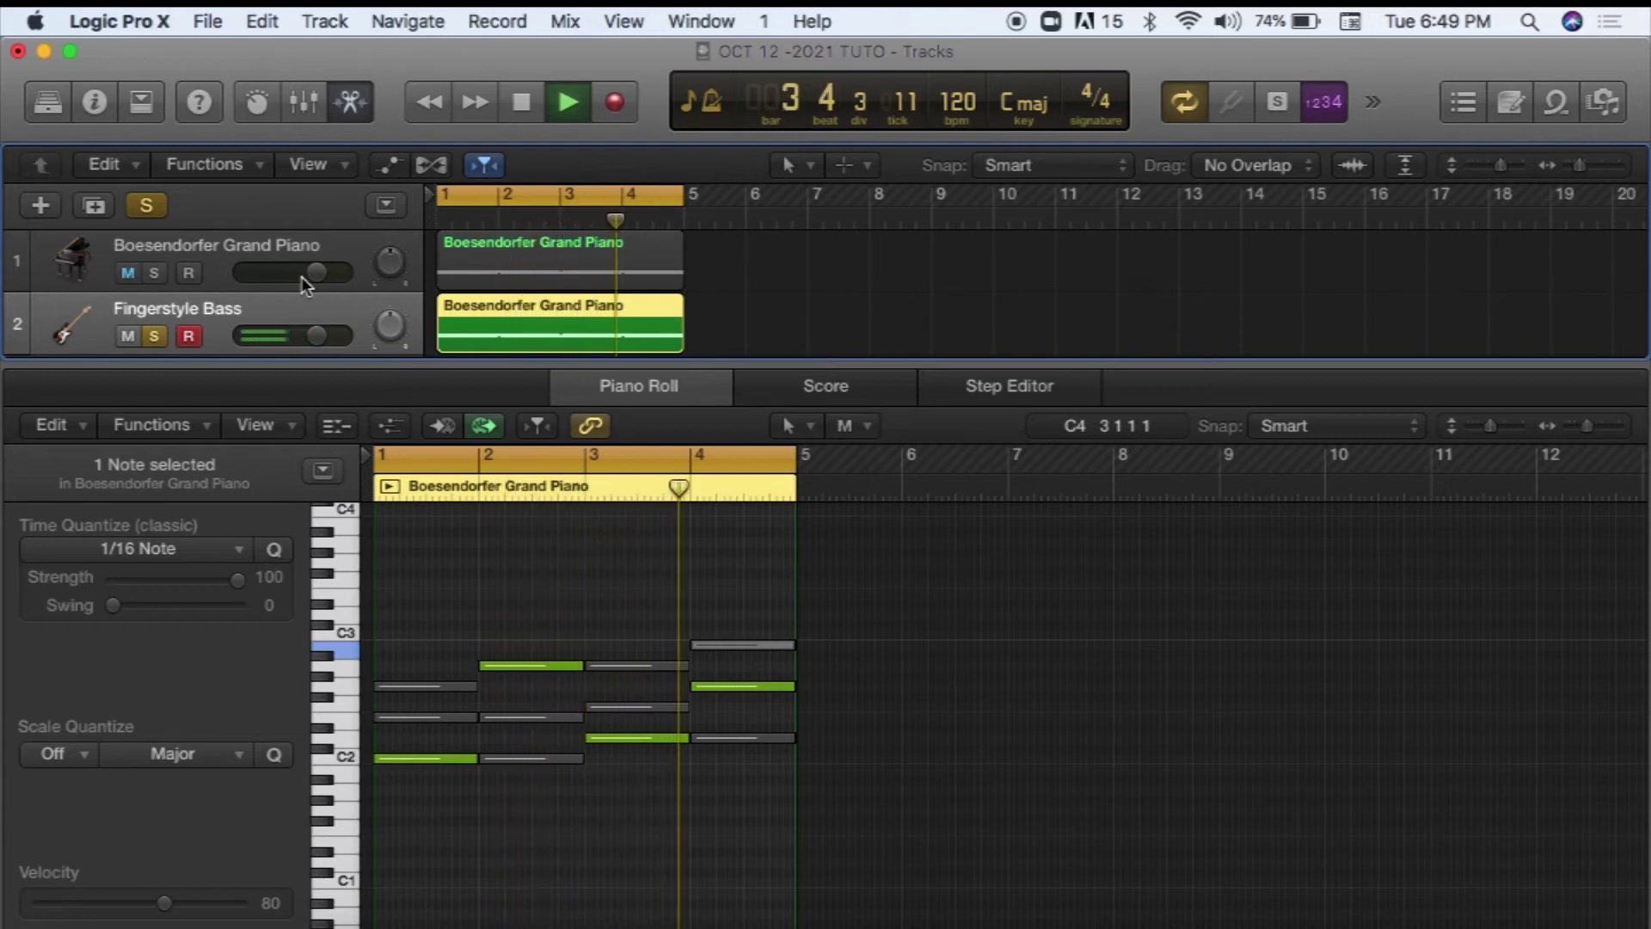
{"action": "left_click", "coordinate": [524, 103]}
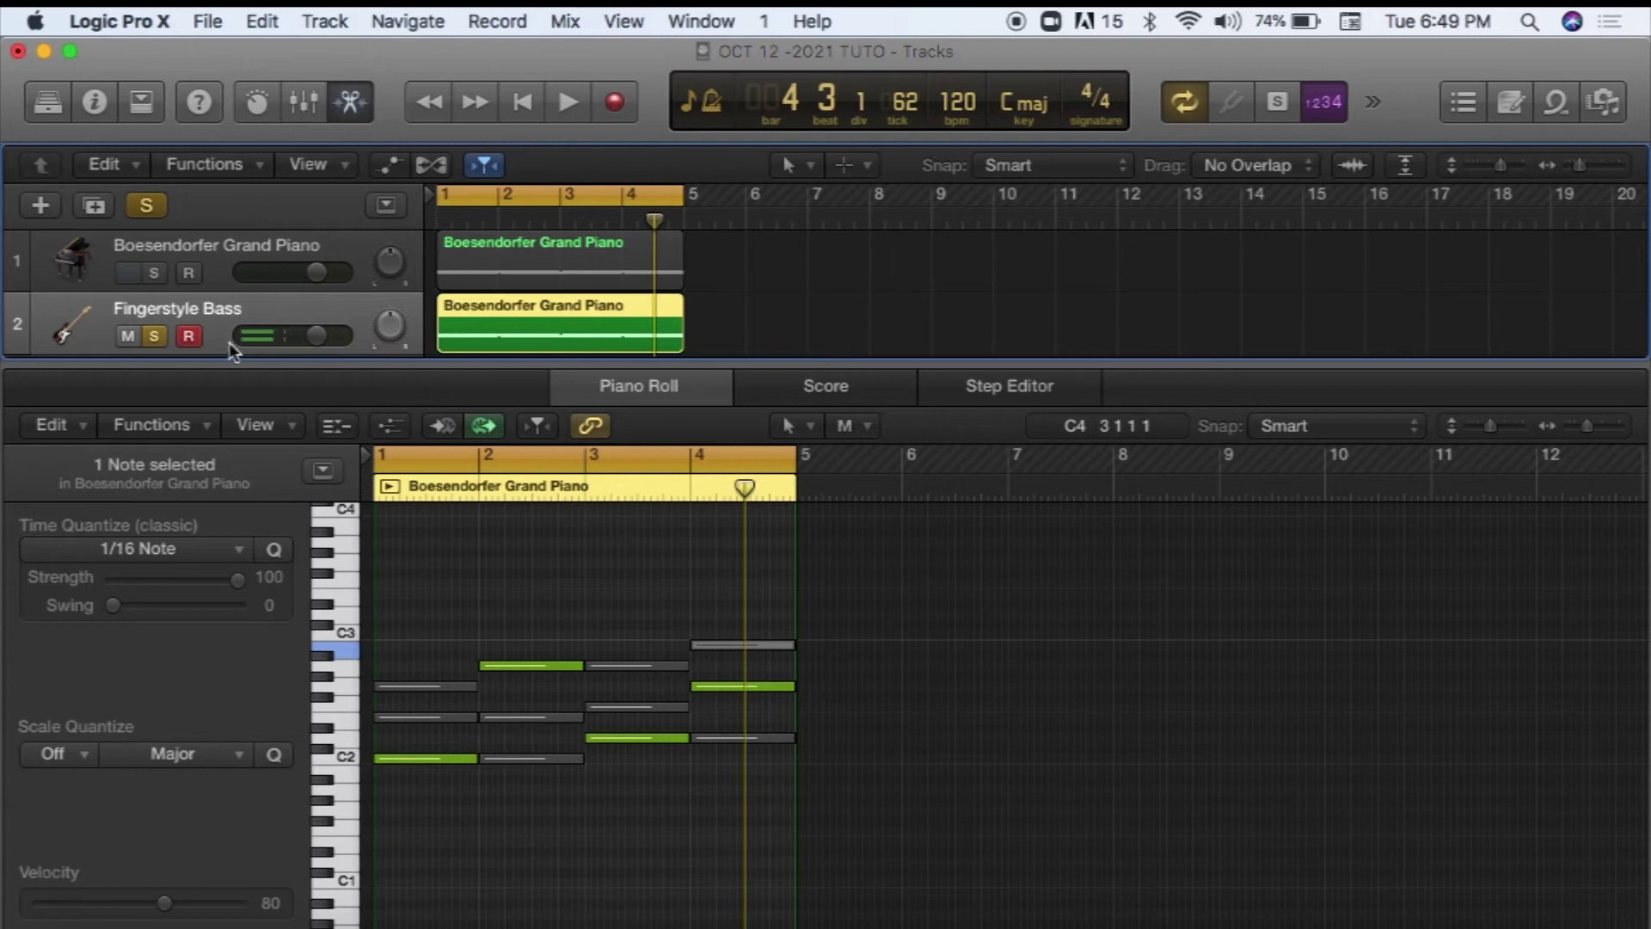
Raise the Fingerstyle Bass track's volume and play the soloed bass line to check its level
{"action": "left_click", "coordinate": [318, 336]}
{"action": "left_click_drag", "start_coordinate": [317, 336], "coordinate": [363, 342]}
{"action": "key", "text": "space"}
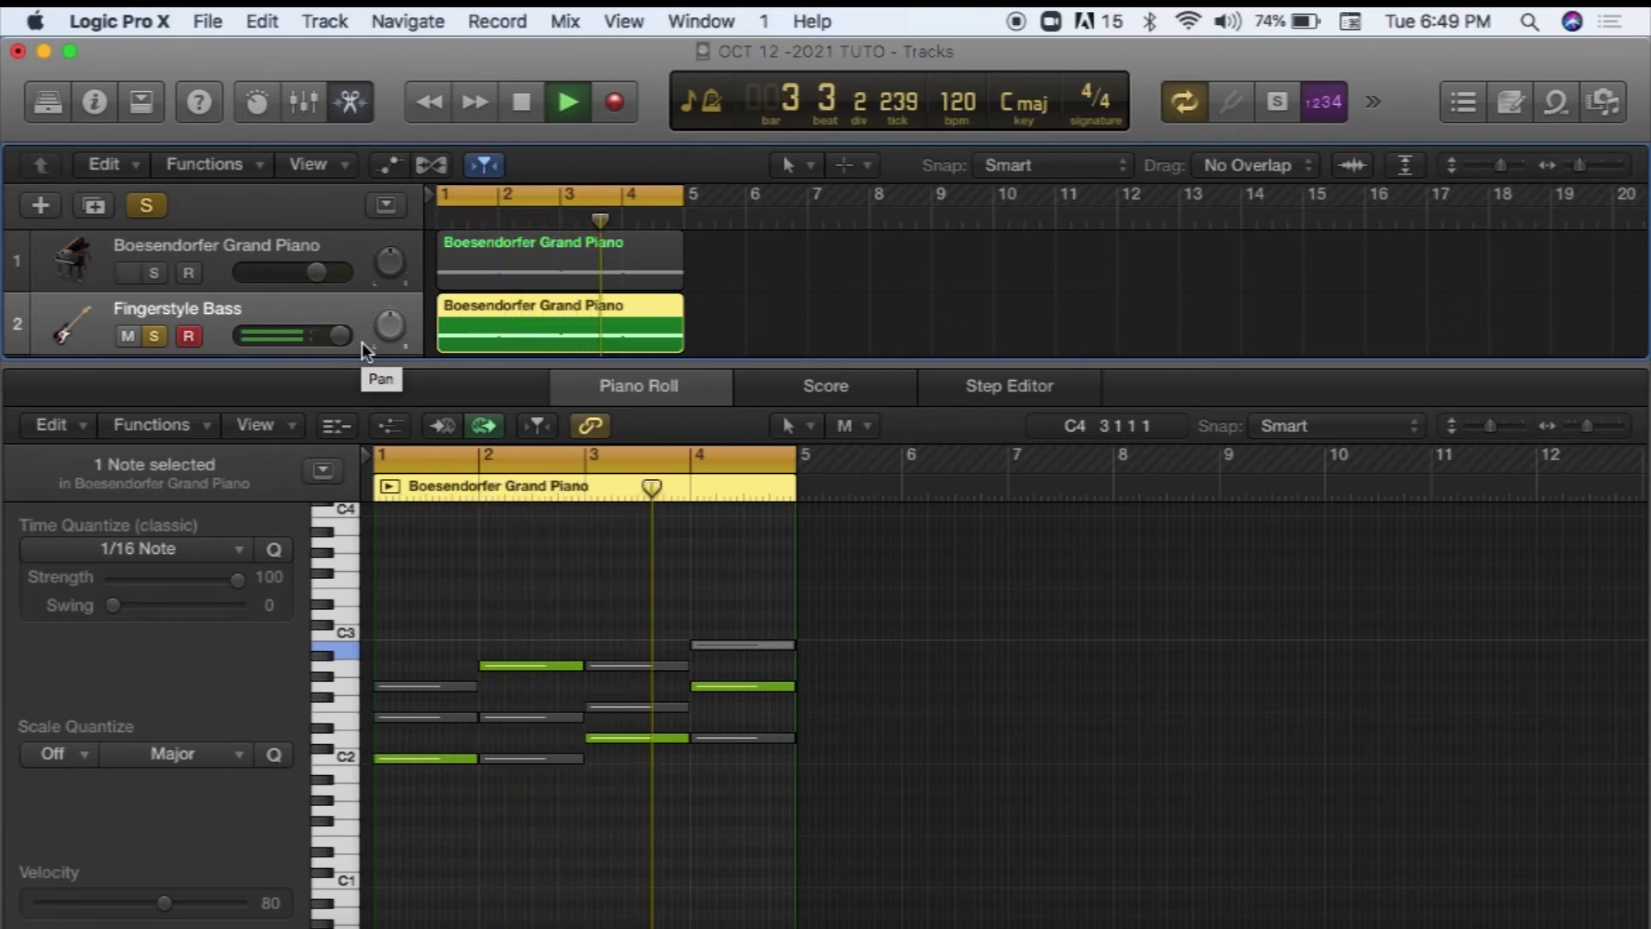
{"action": "left_click", "coordinate": [503, 110]}
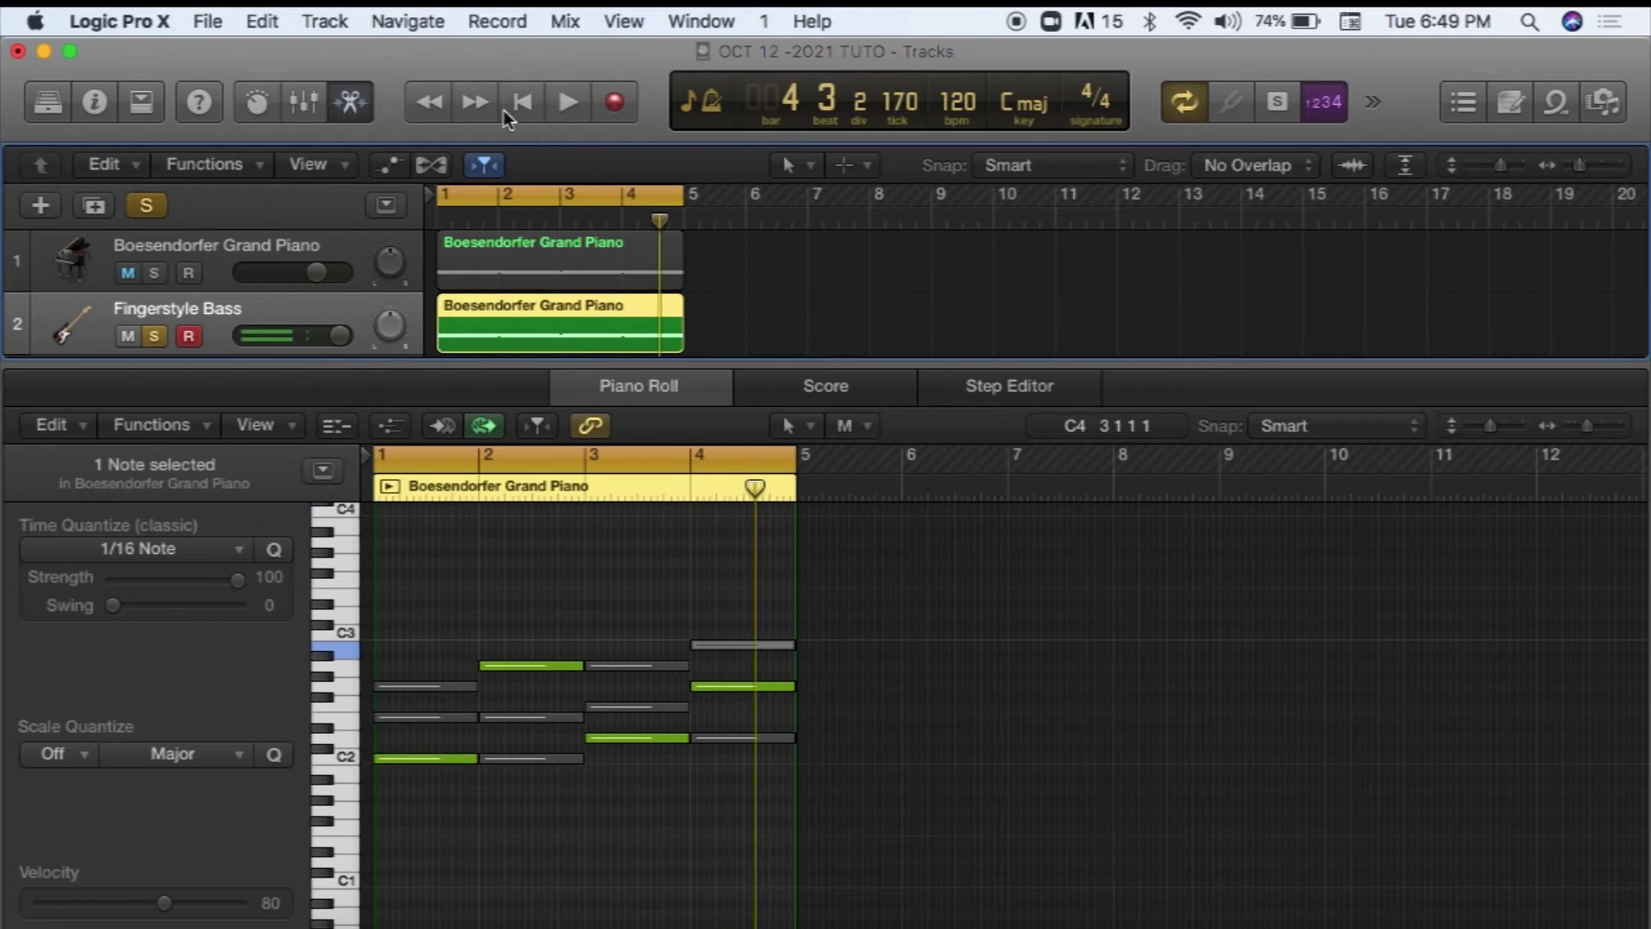
Turn off solo on the Fingerstyle Bass track and play it back together with the piano
{"action": "left_click", "coordinate": [155, 335]}
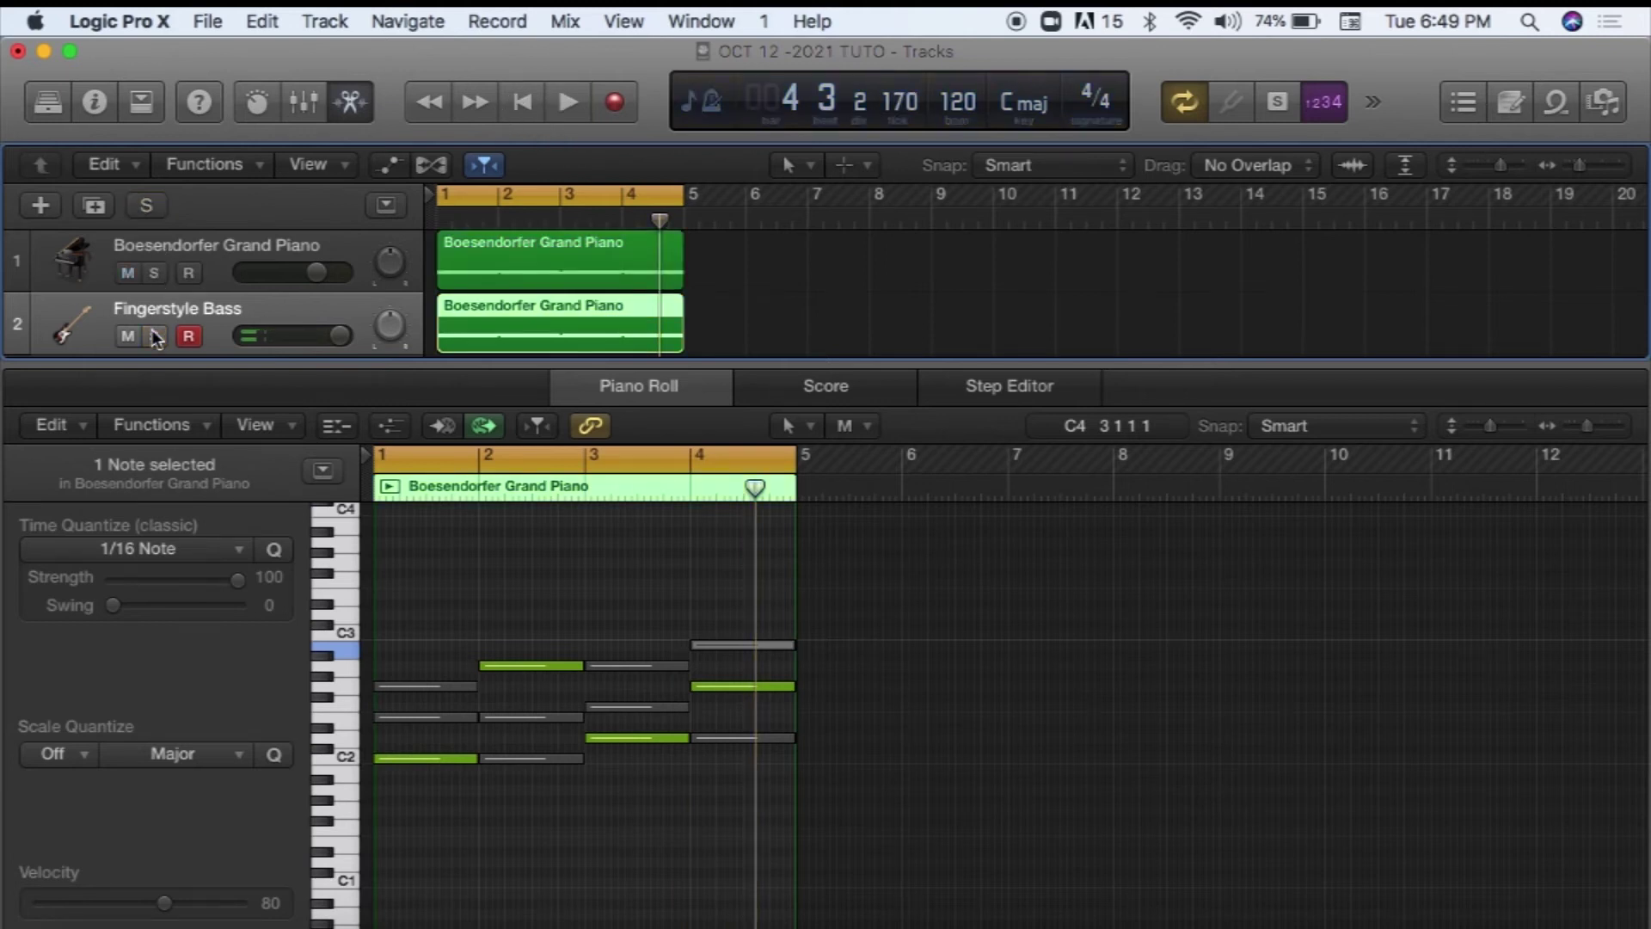
{"action": "key", "text": "space"}
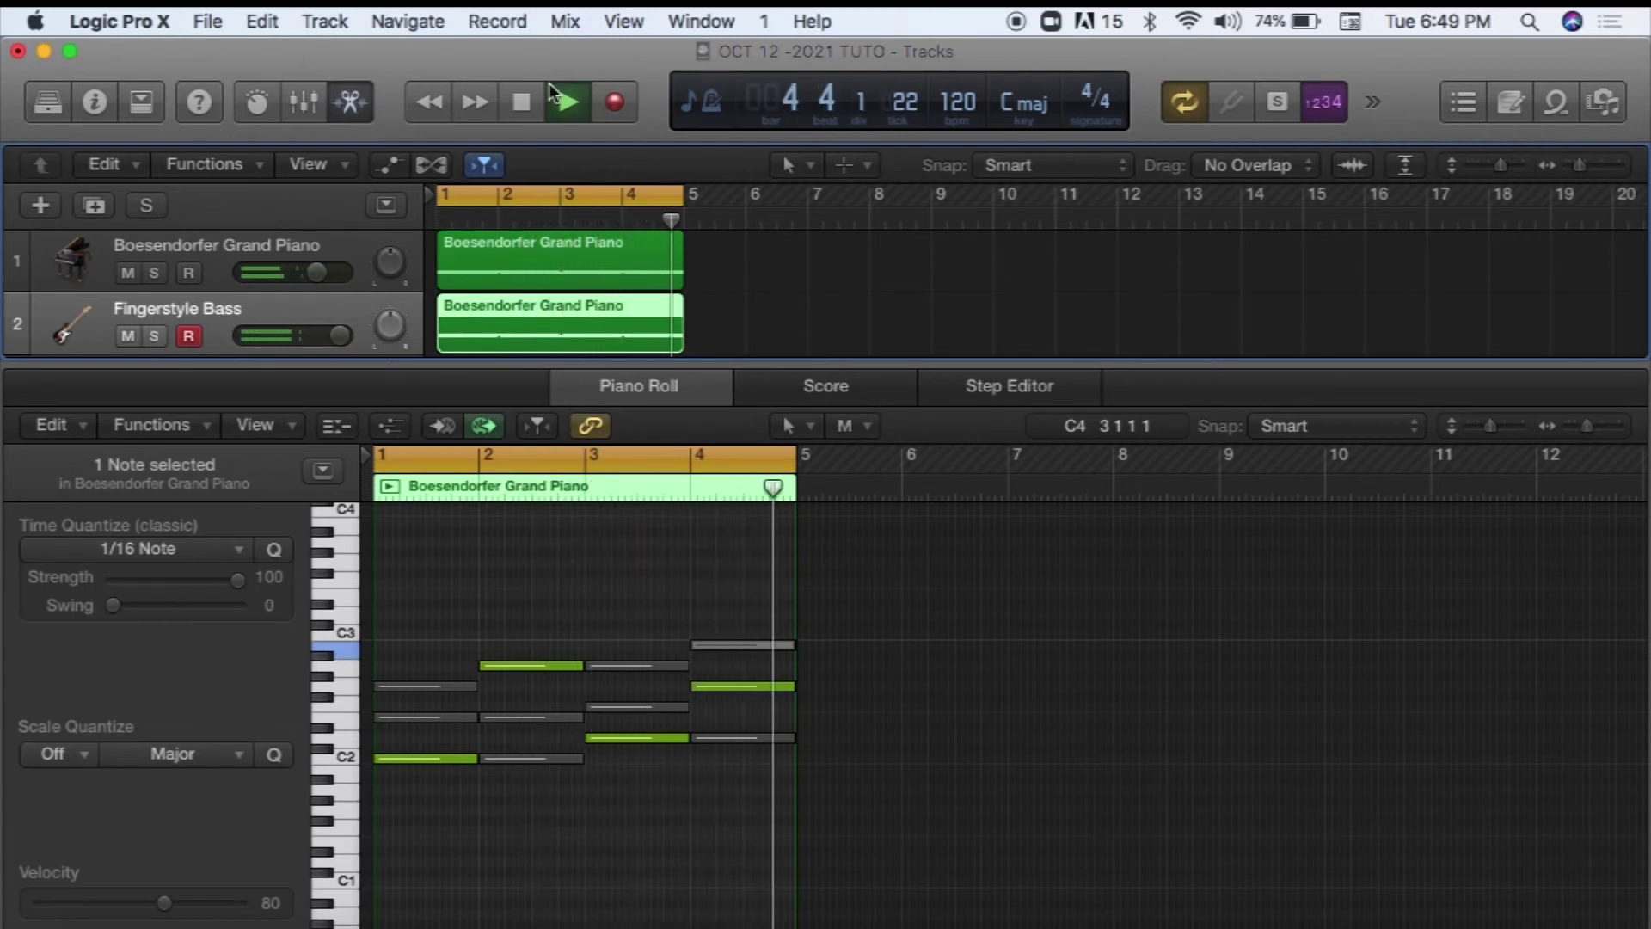
{"action": "left_click", "coordinate": [522, 103]}
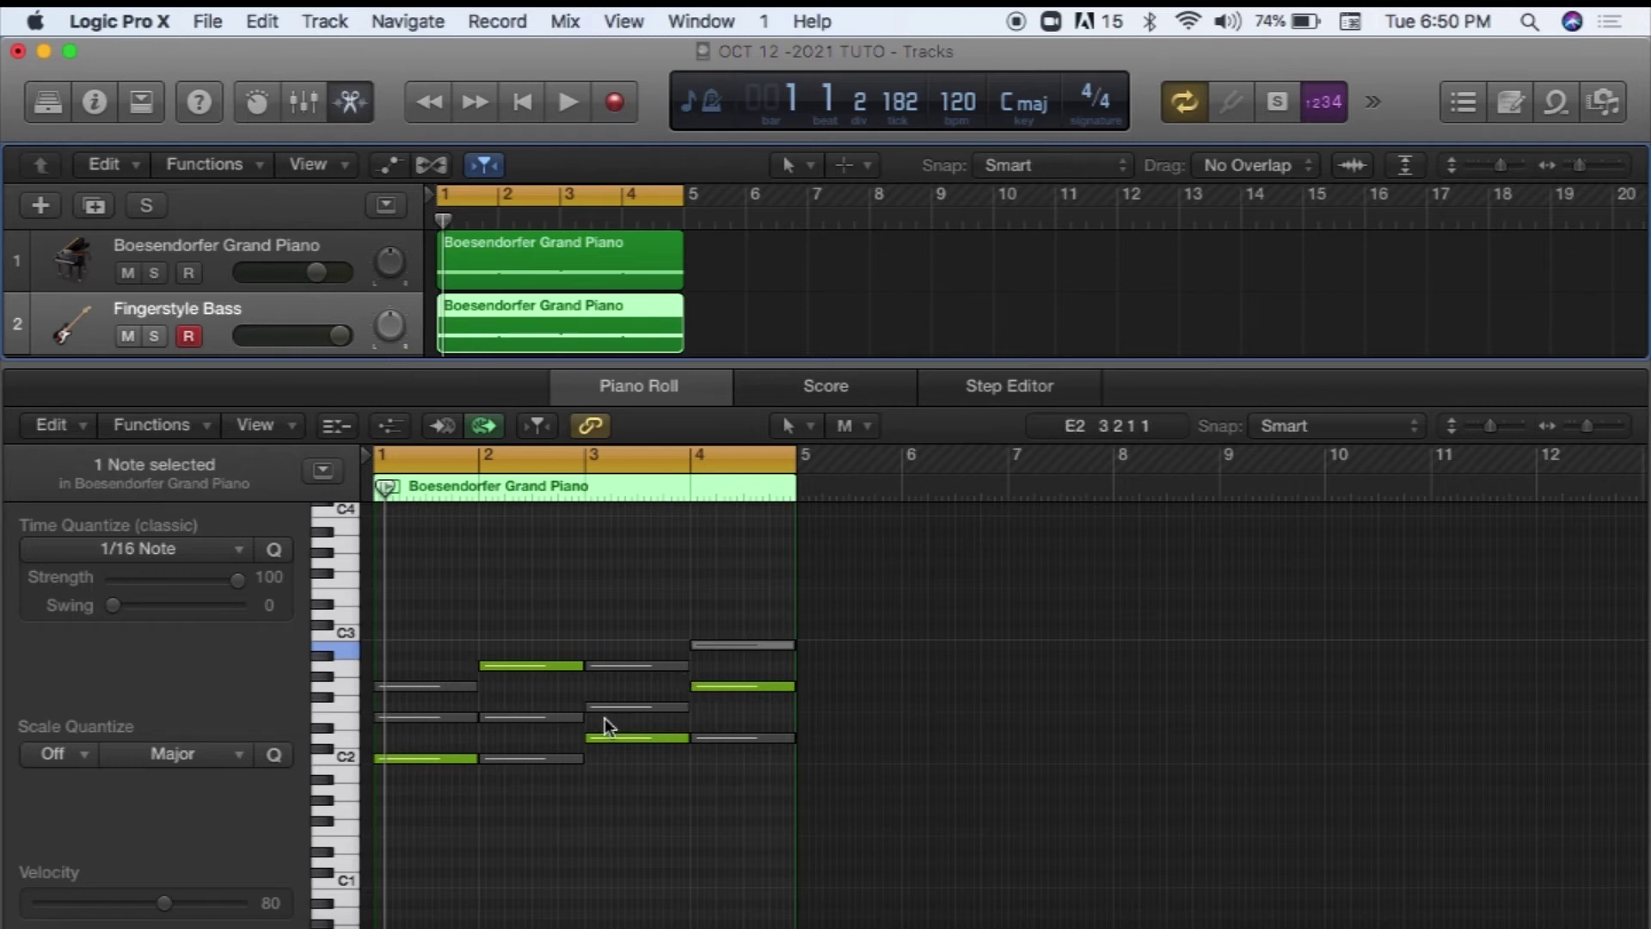
Compare the piano region's notes with the bass region's, and move the bass A2 note in bar 2 down an octave to A1
{"action": "mouse_move", "coordinate": [514, 668]}
{"action": "left_click", "coordinate": [471, 276]}
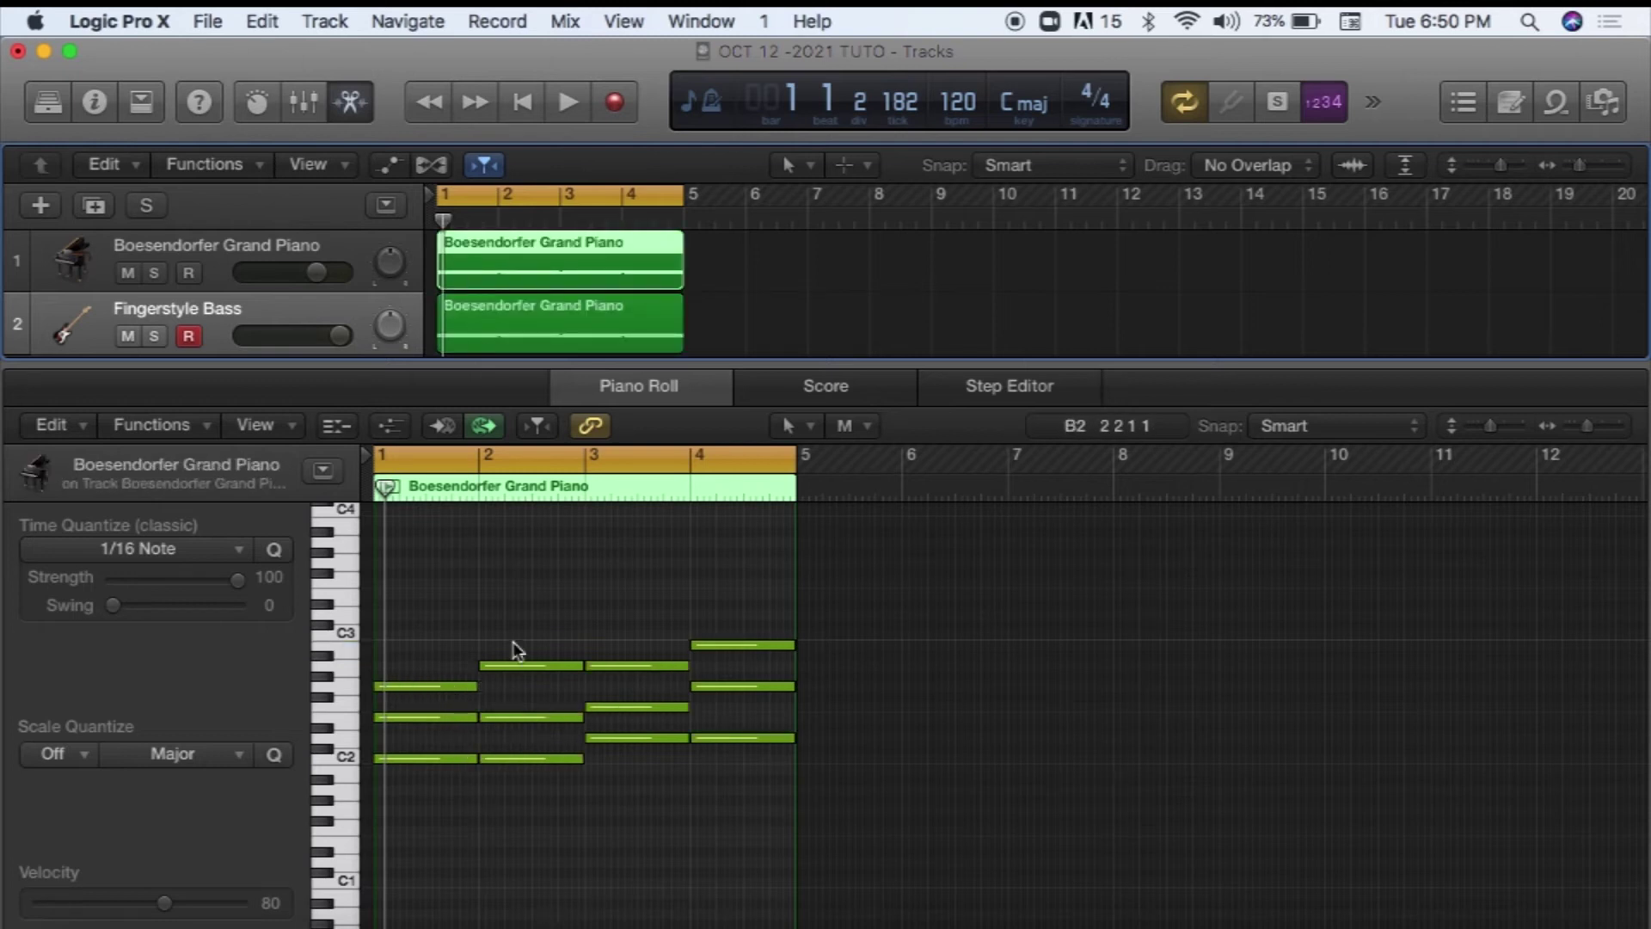
{"action": "left_click", "coordinate": [555, 328]}
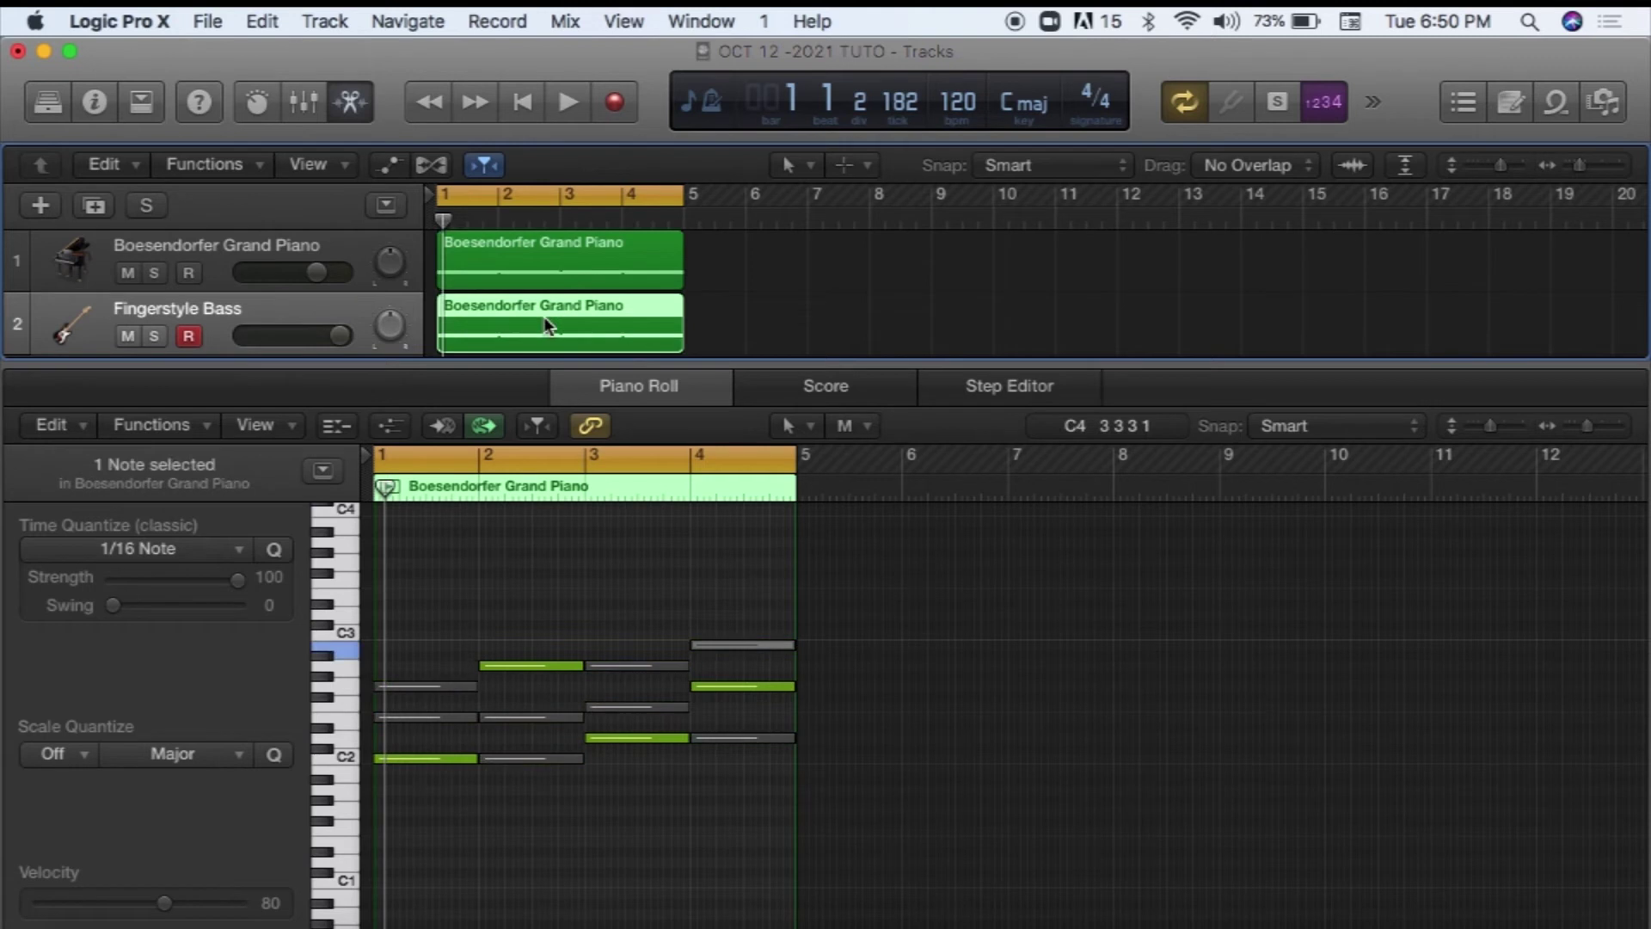
{"action": "left_click", "coordinate": [514, 666]}
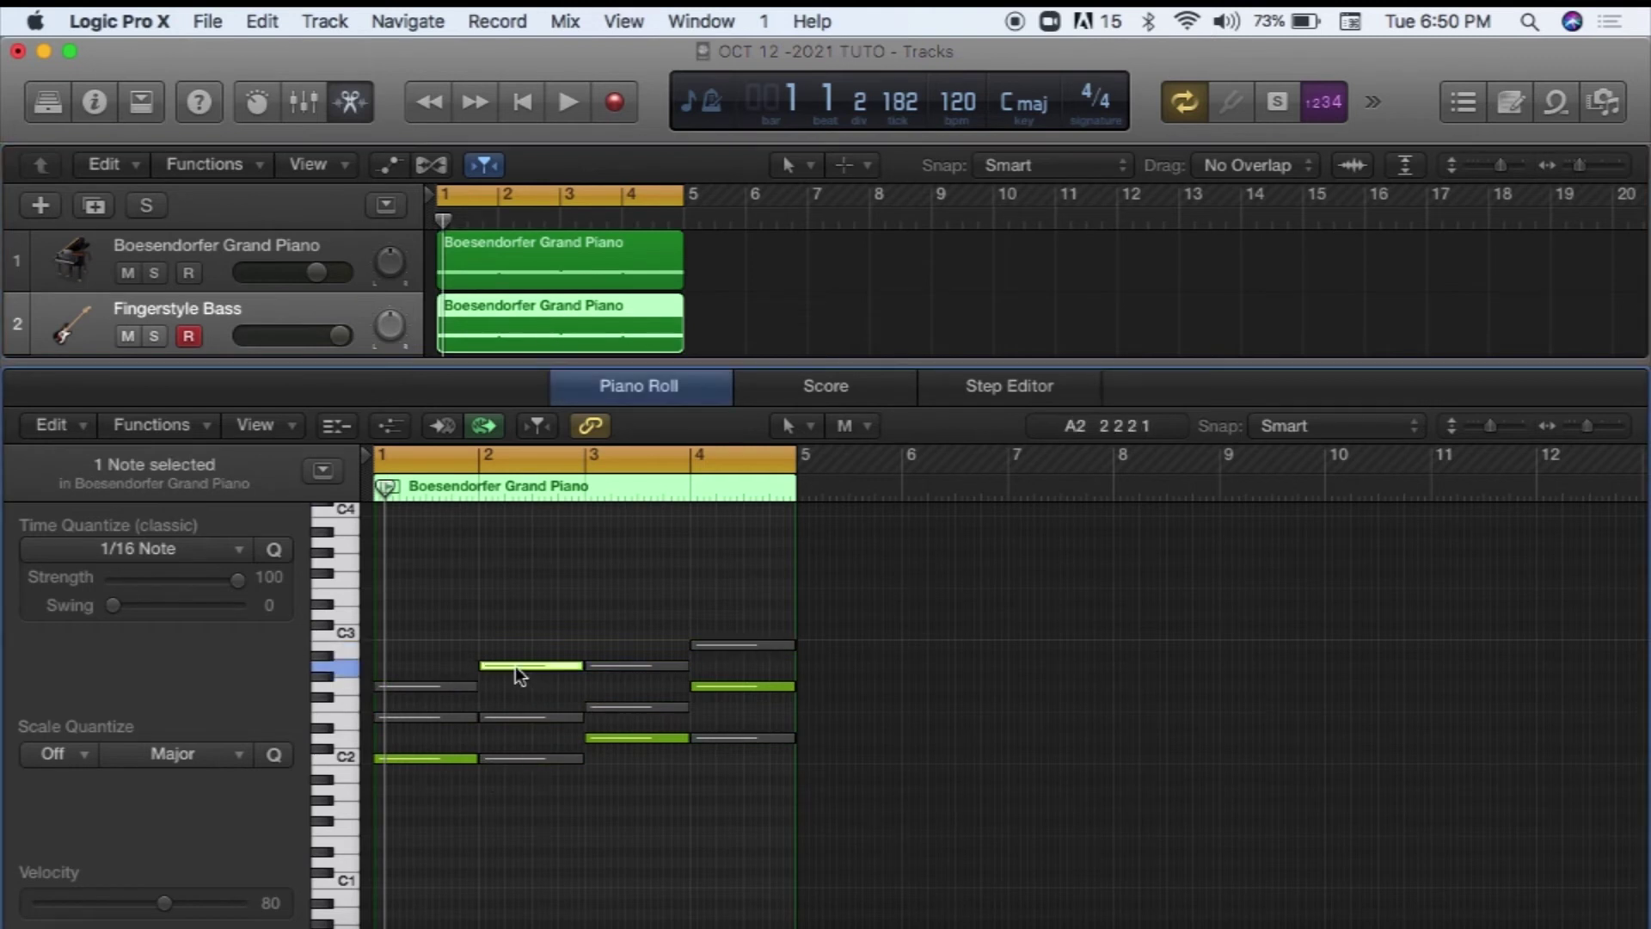
{"action": "left_click_drag", "start_coordinate": [514, 666], "coordinate": [510, 800]}
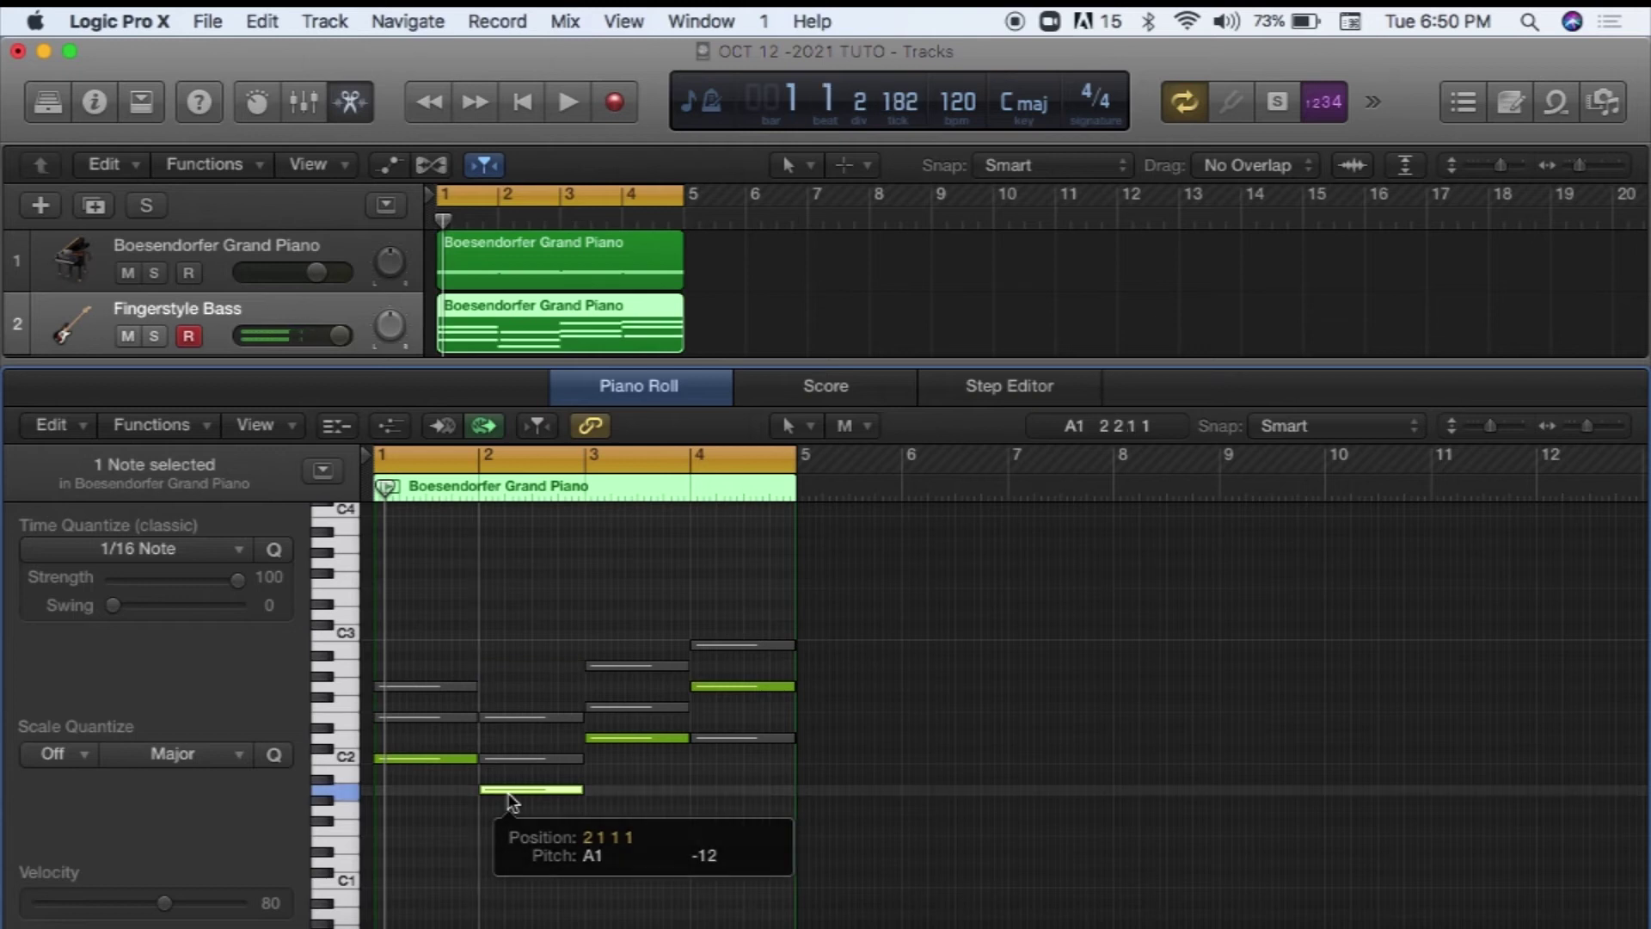
Move the bass G2 note in bar 4 down an octave to G1 and play back the bass line with the piano
{"action": "left_click", "coordinate": [615, 739]}
{"action": "mouse_move", "coordinate": [612, 738]}
{"action": "left_mouse_down"}
{"action": "mouse_move", "coordinate": [602, 868]}
{"action": "mouse_move", "coordinate": [616, 867]}
{"action": "mouse_move", "coordinate": [614, 750]}
{"action": "left_mouse_up"}
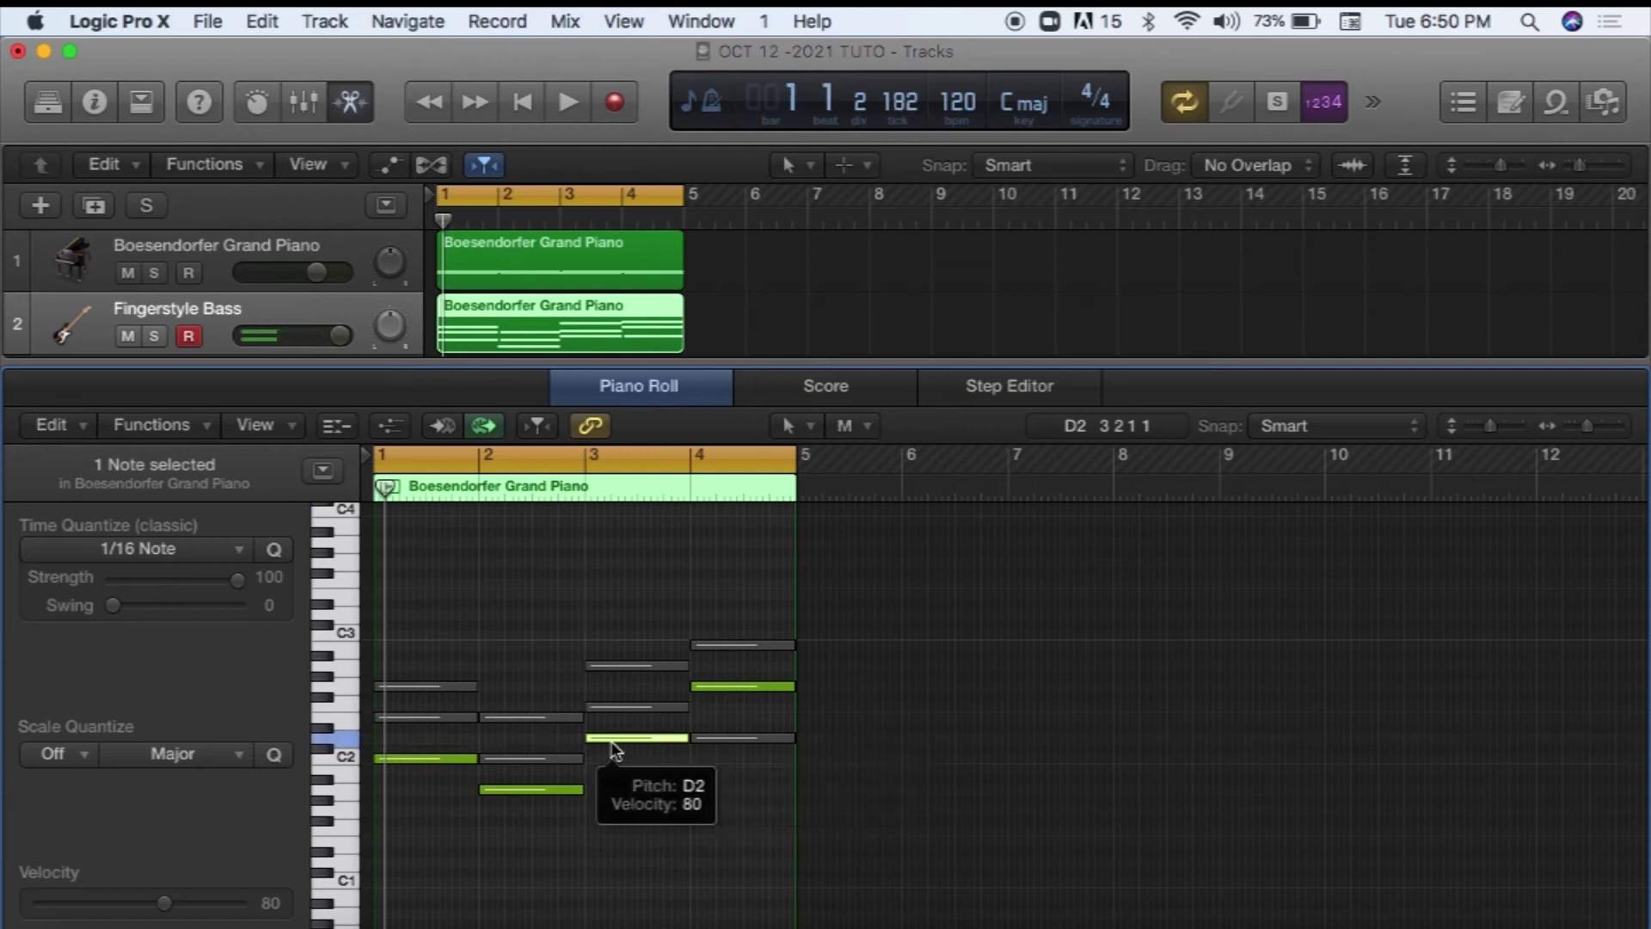
{"action": "left_click", "coordinate": [723, 686]}
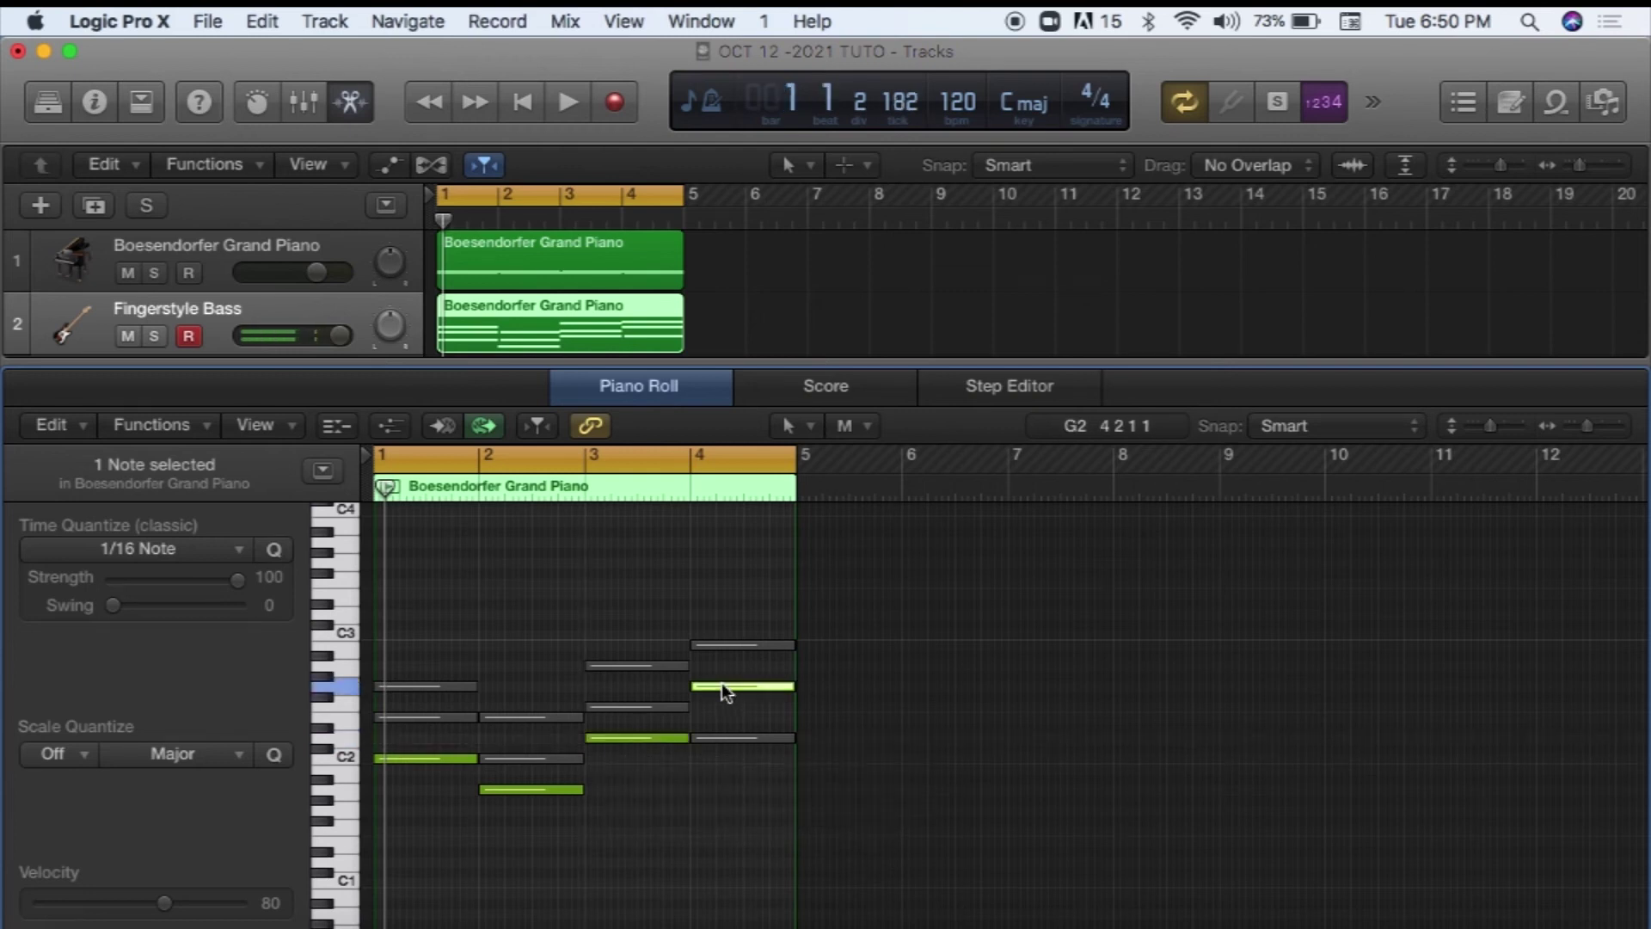
{"action": "left_click_drag", "start_coordinate": [721, 685], "coordinate": [721, 813]}
{"action": "key", "text": "space"}
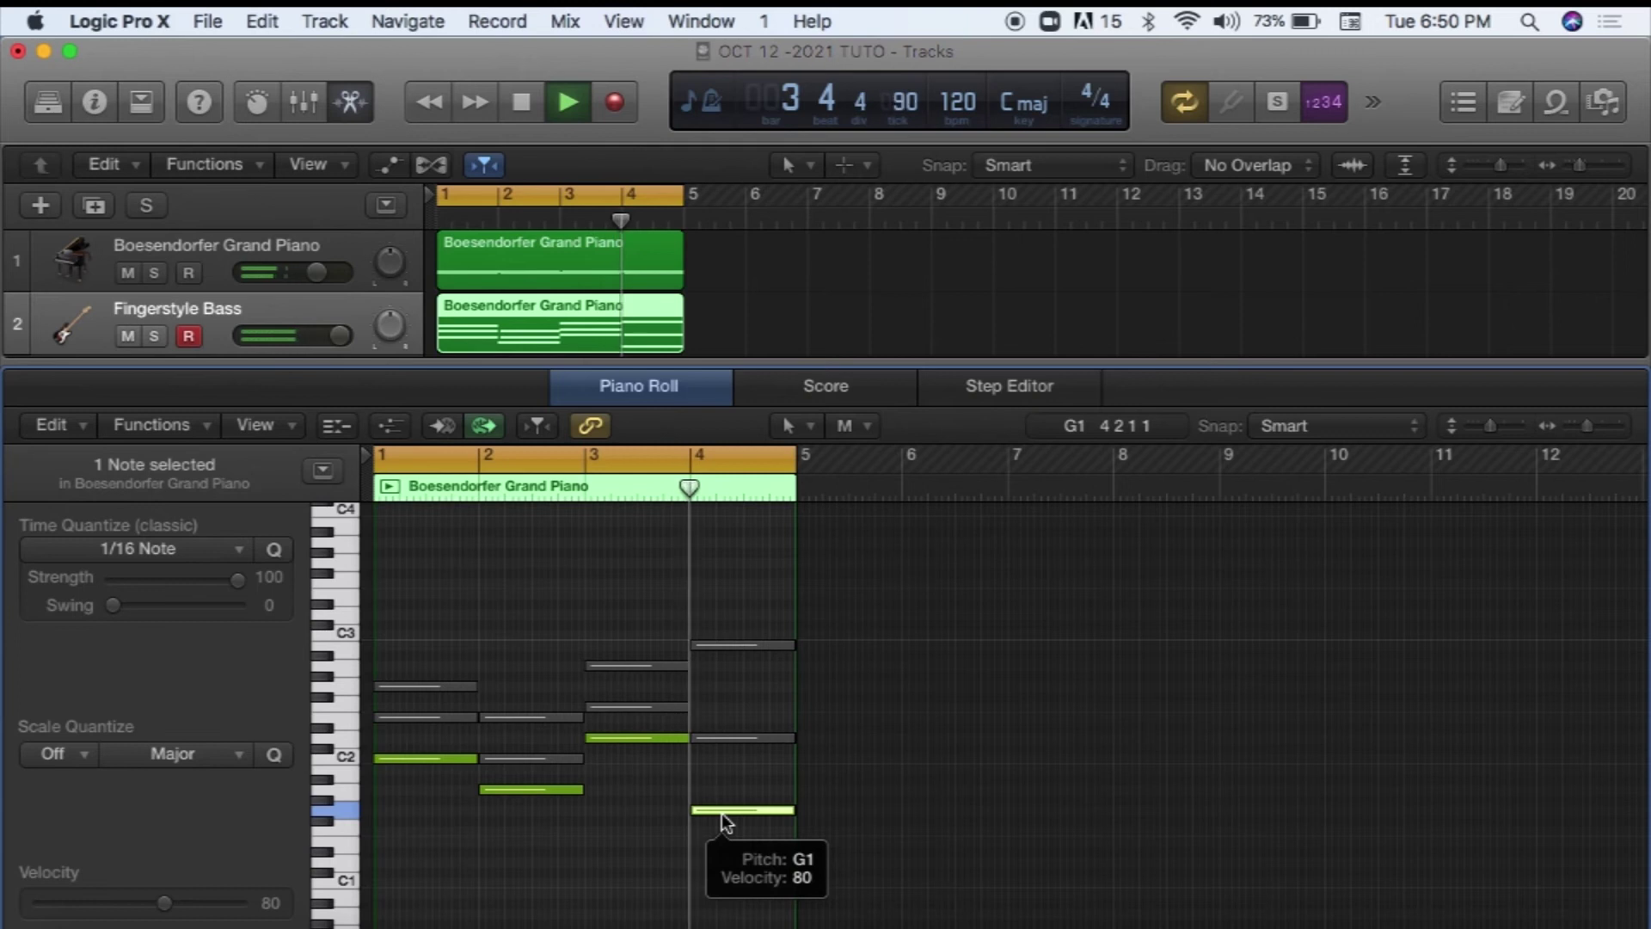
{"action": "key", "text": "space"}
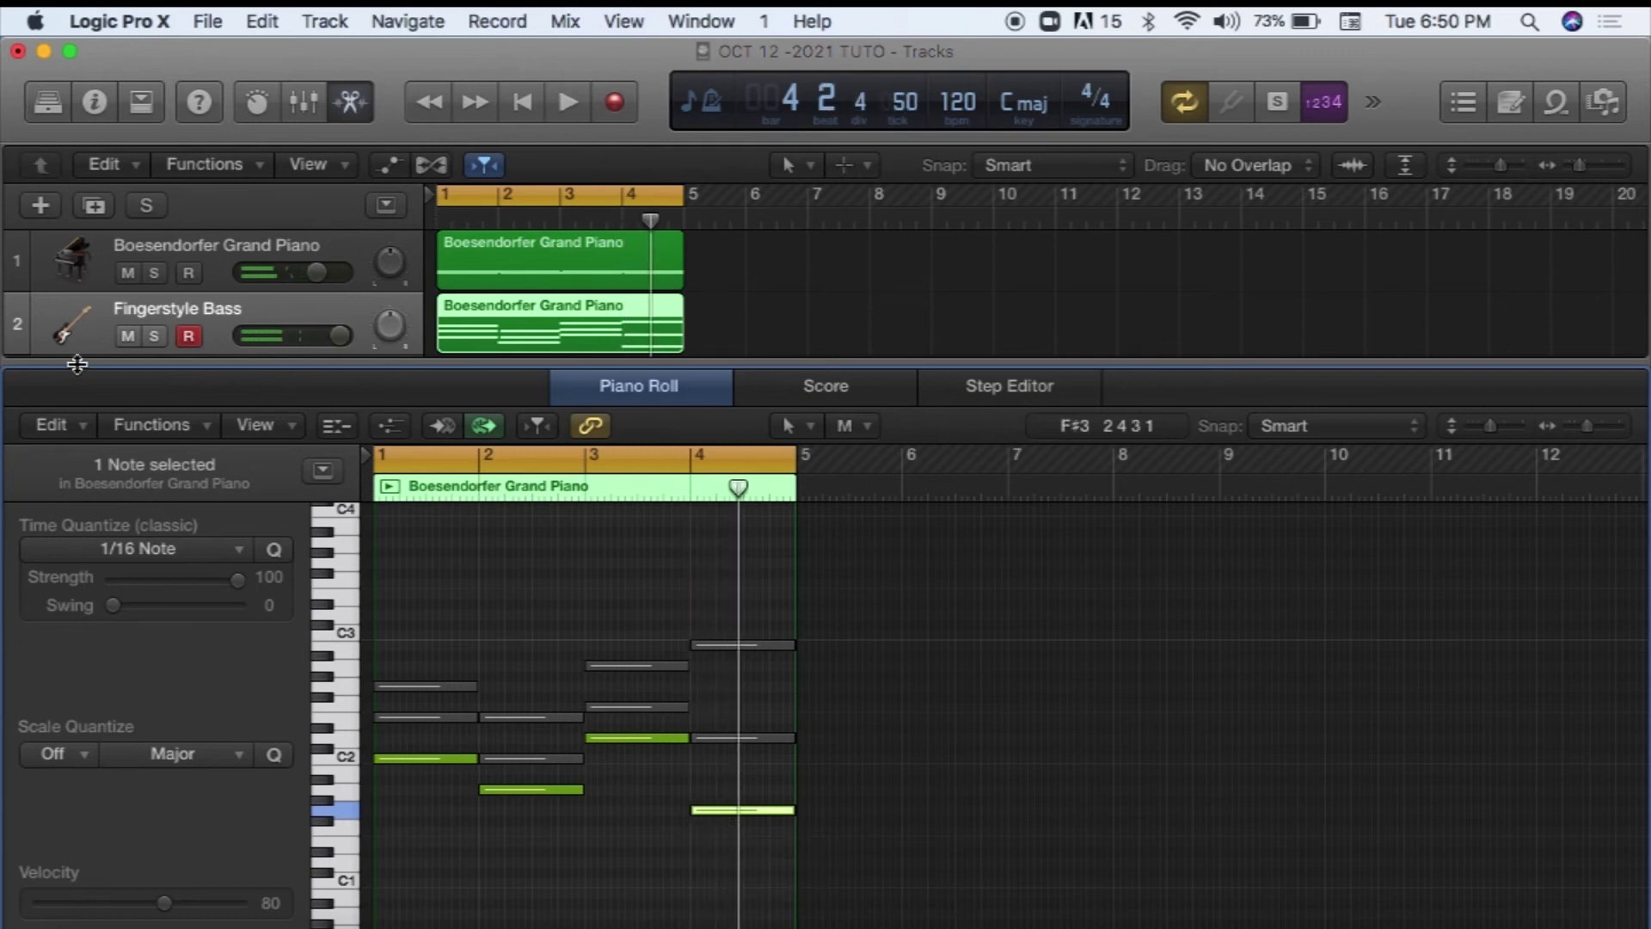
Change the bass track's instrument from the library to Liverpool Bass and play it together with the piano
{"action": "left_click", "coordinate": [46, 102]}
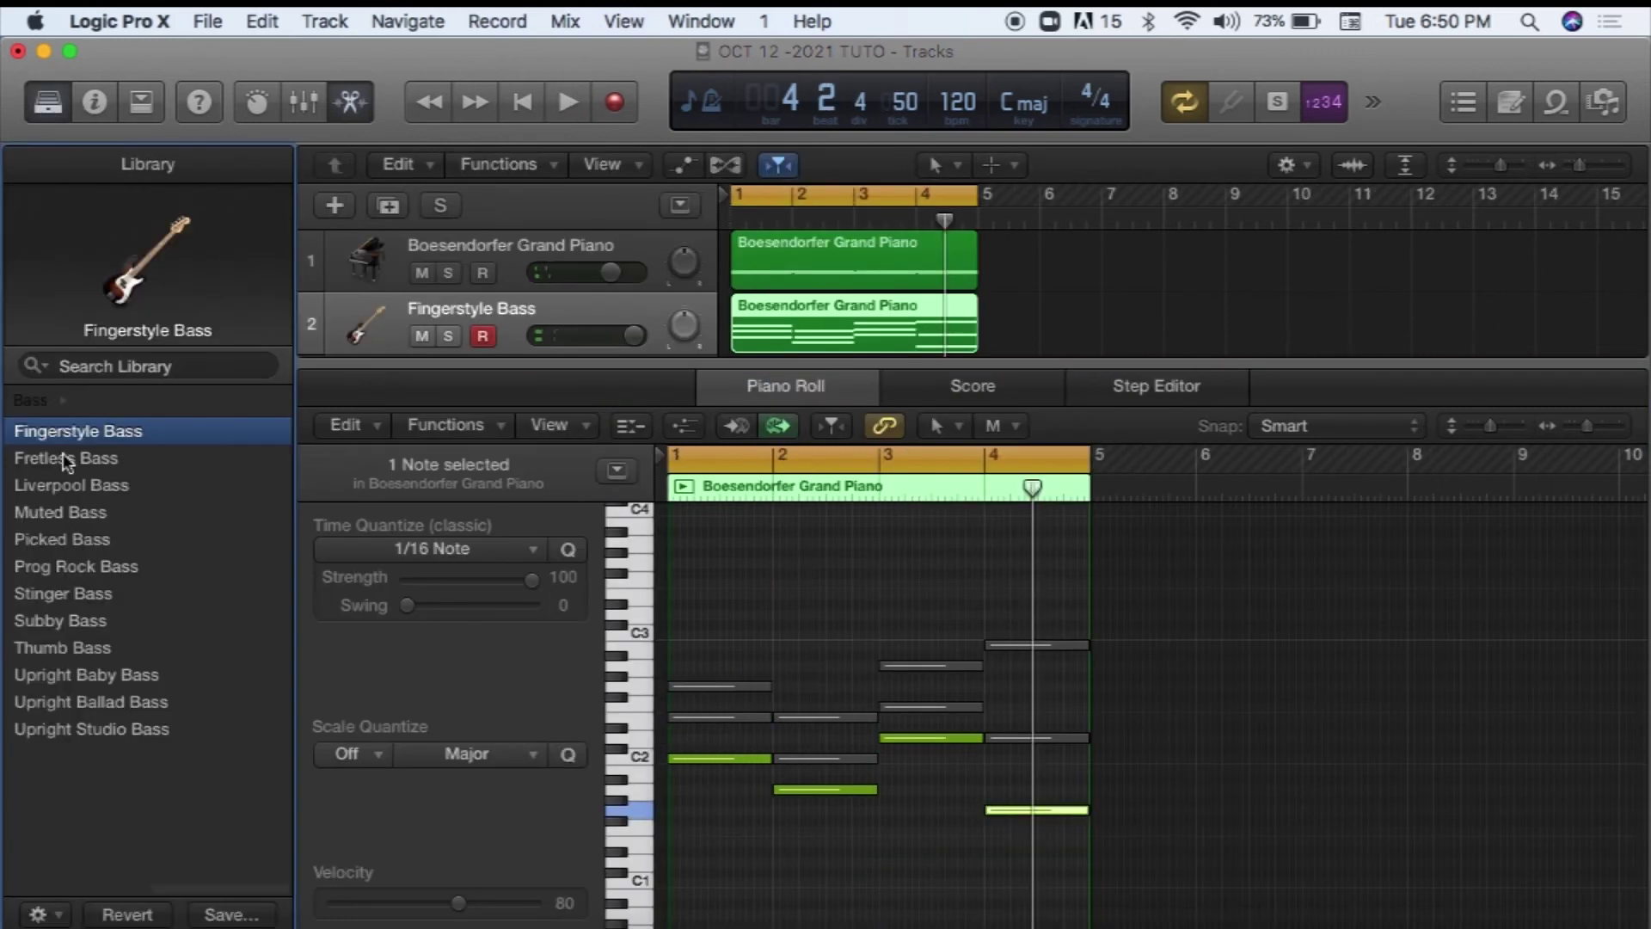
{"action": "left_click", "coordinate": [69, 492]}
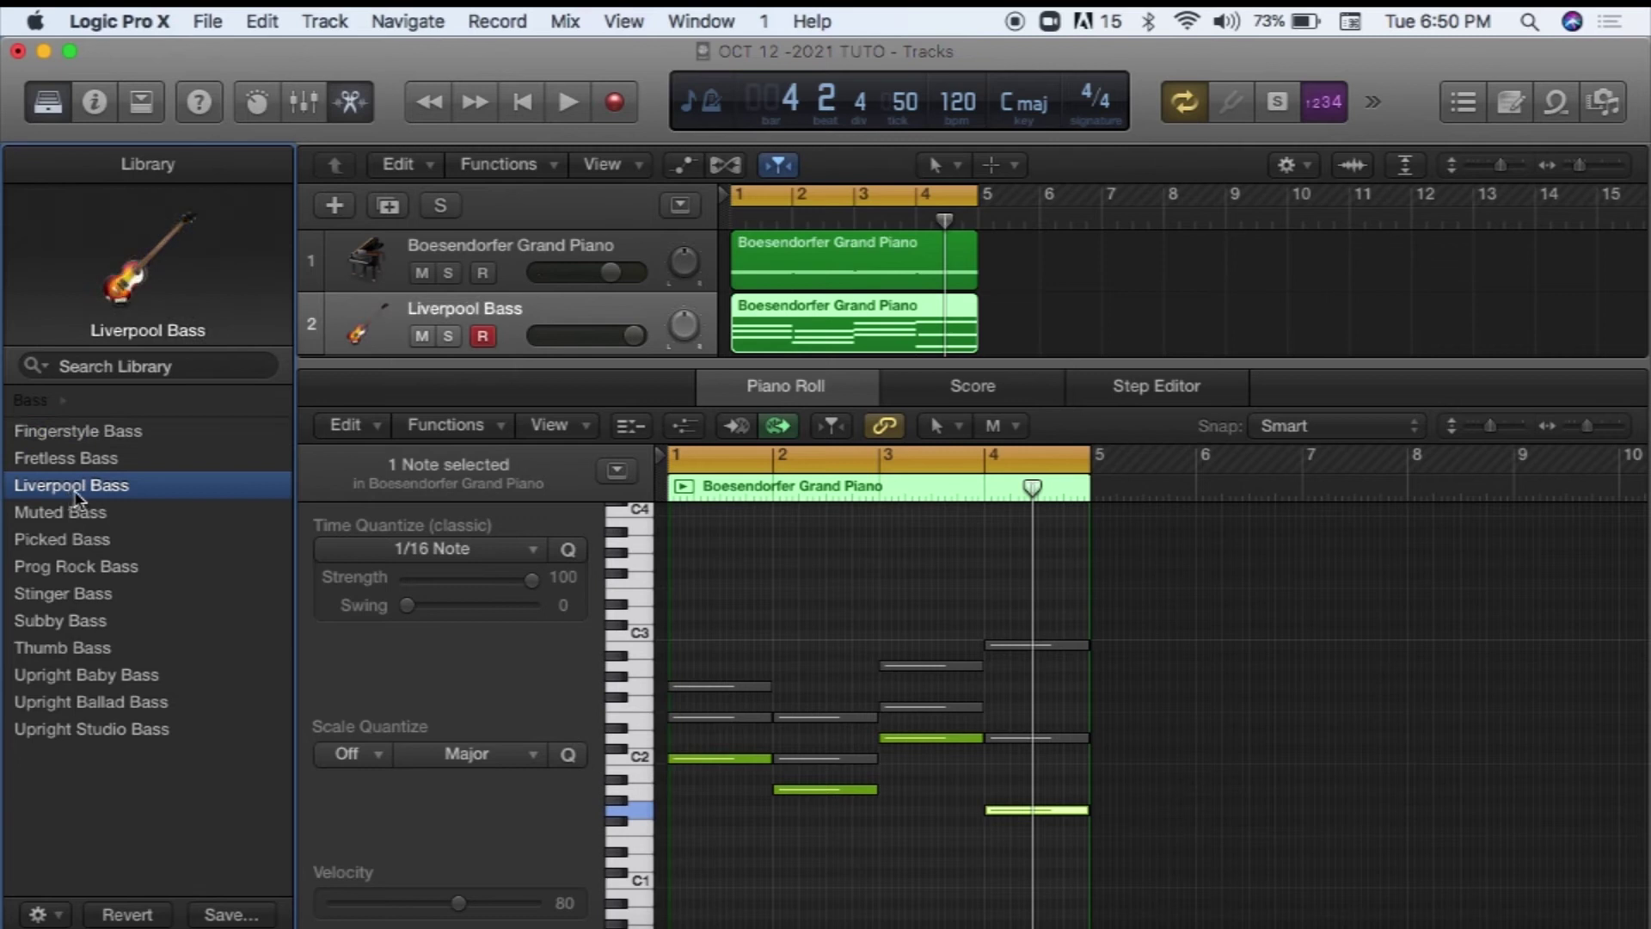
{"action": "left_click", "coordinate": [351, 102]}
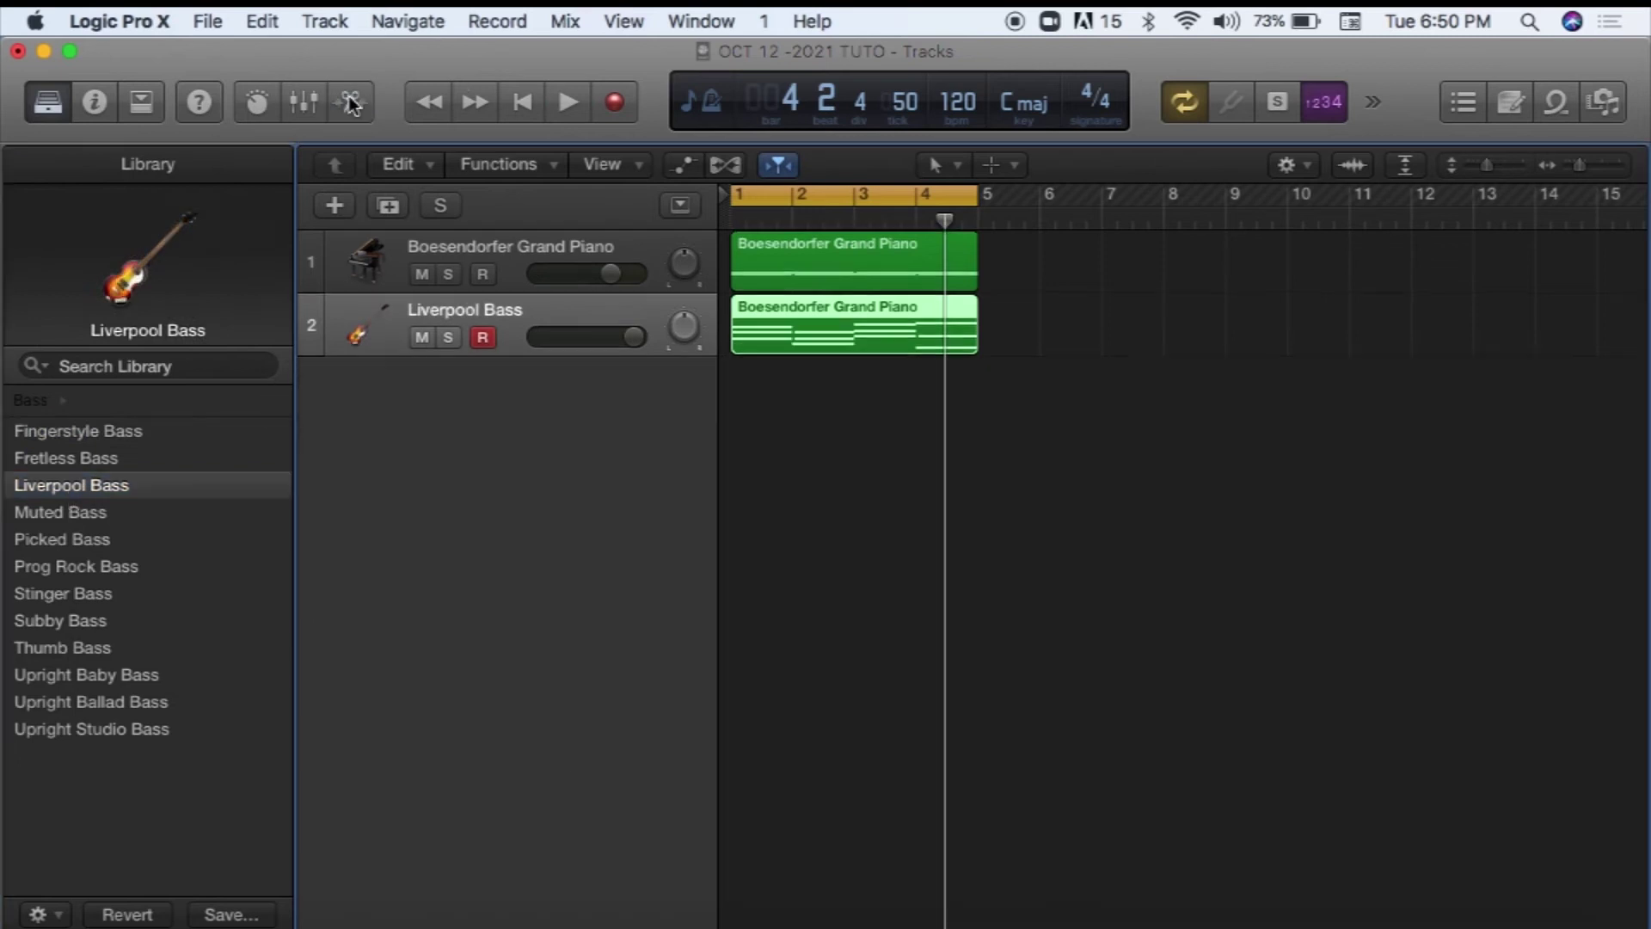
{"action": "left_click", "coordinate": [352, 102]}
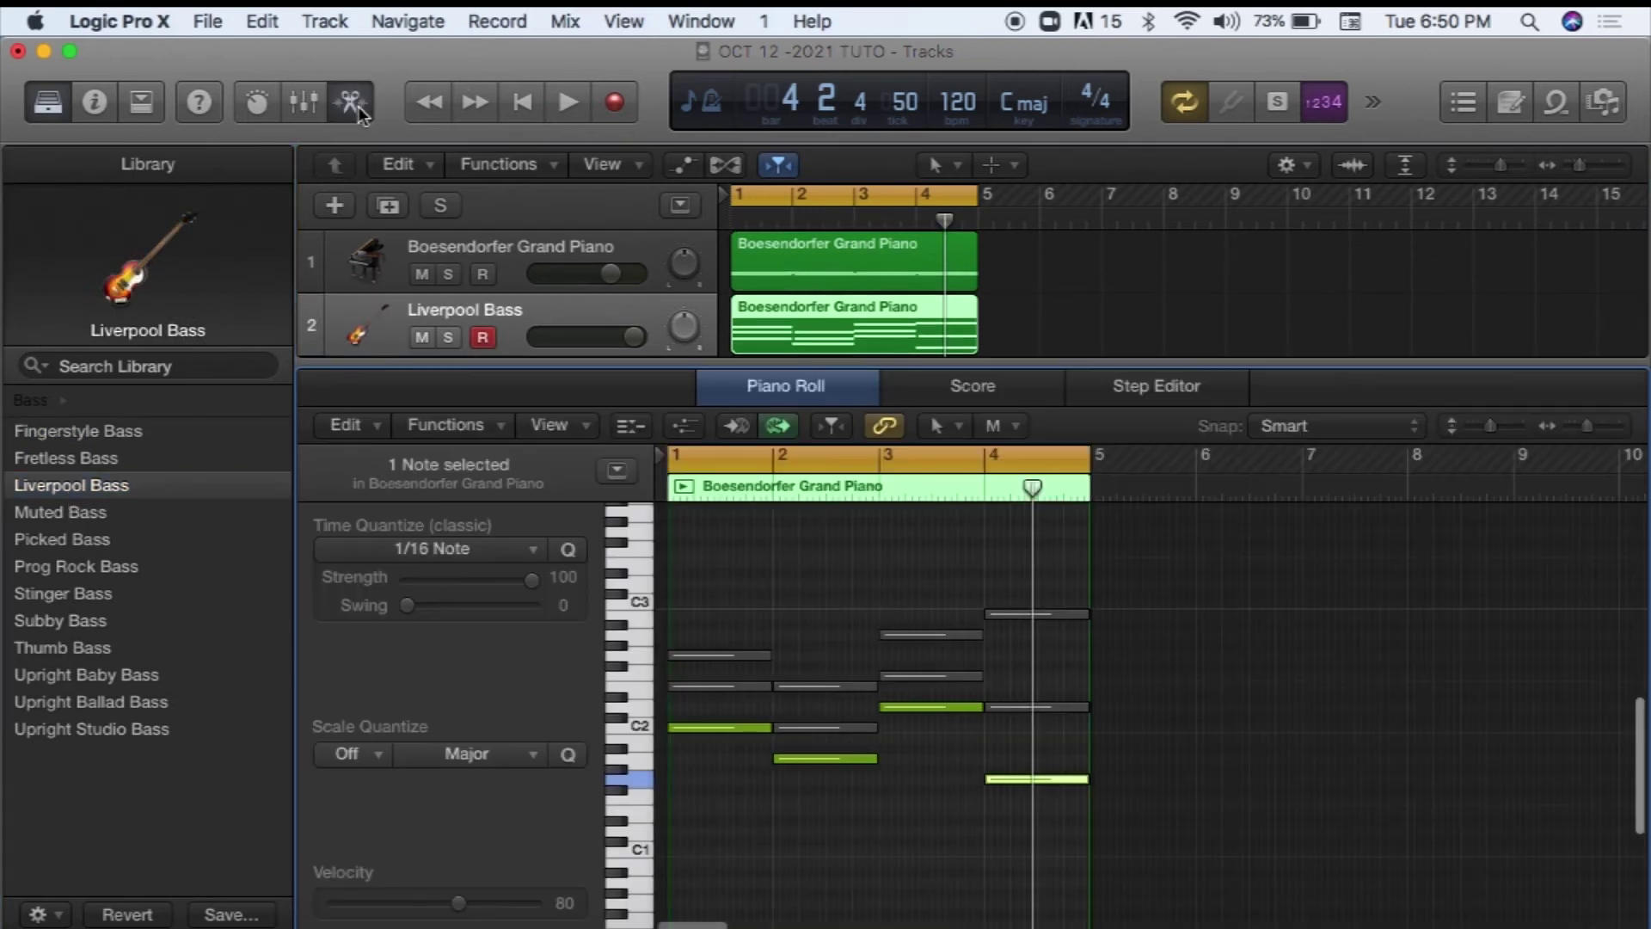
{"action": "key", "text": "Return"}
{"action": "key", "text": "space"}
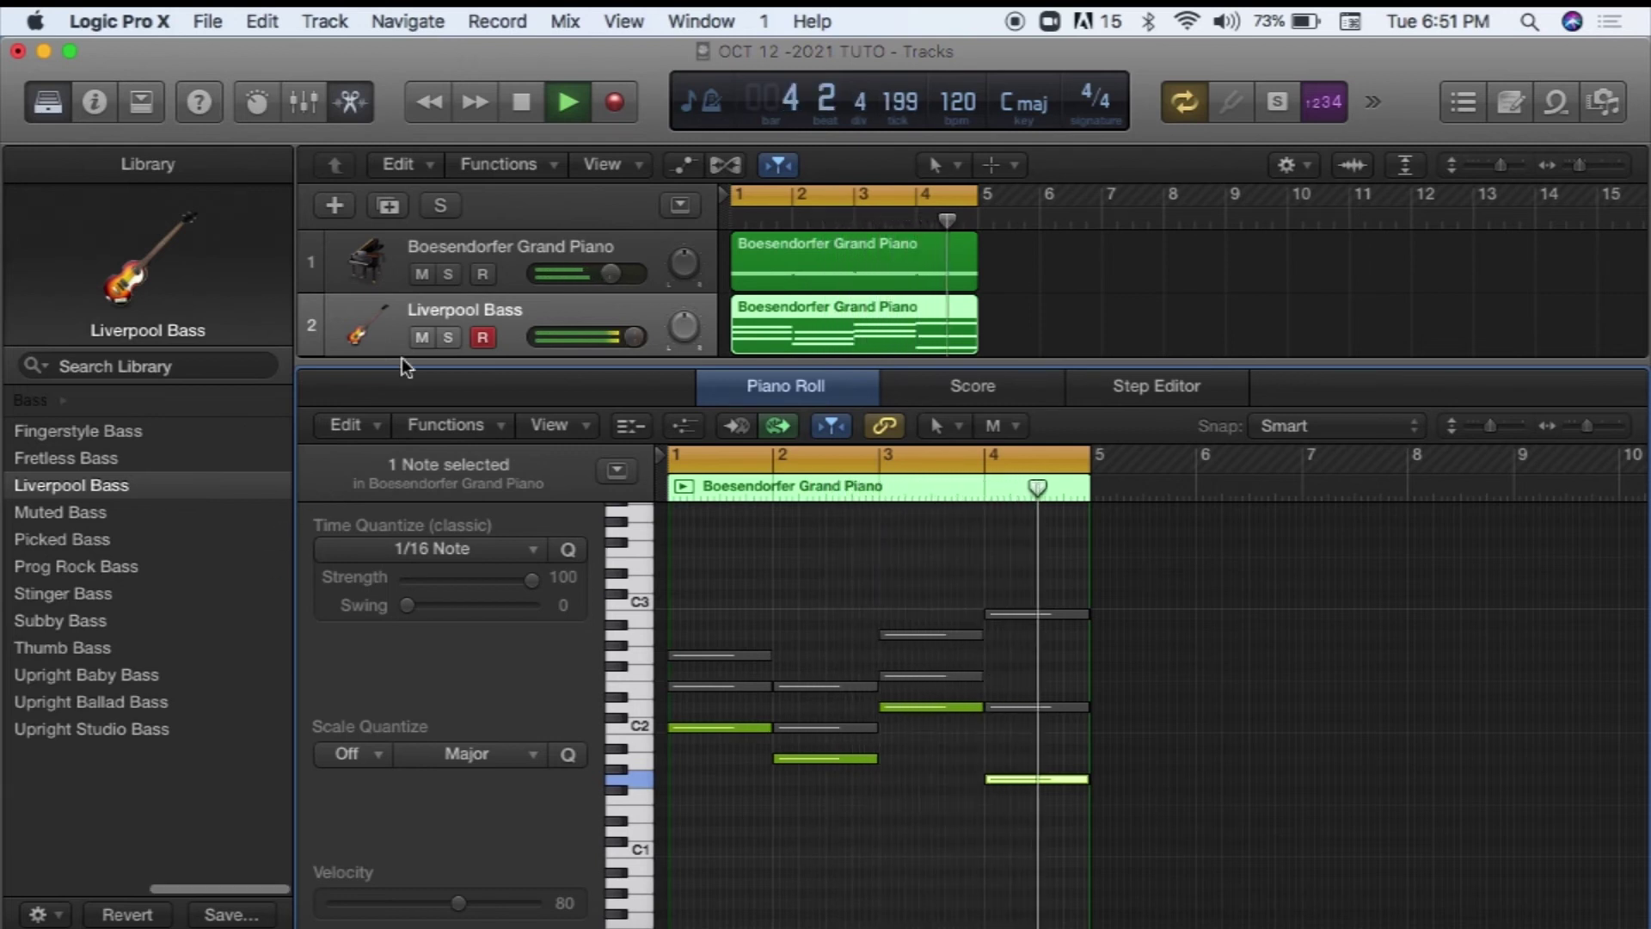
Stop playback and lower the Liverpool Bass track's volume to about +2.3 dB
{"action": "left_click", "coordinate": [521, 113]}
{"action": "left_click", "coordinate": [634, 341]}
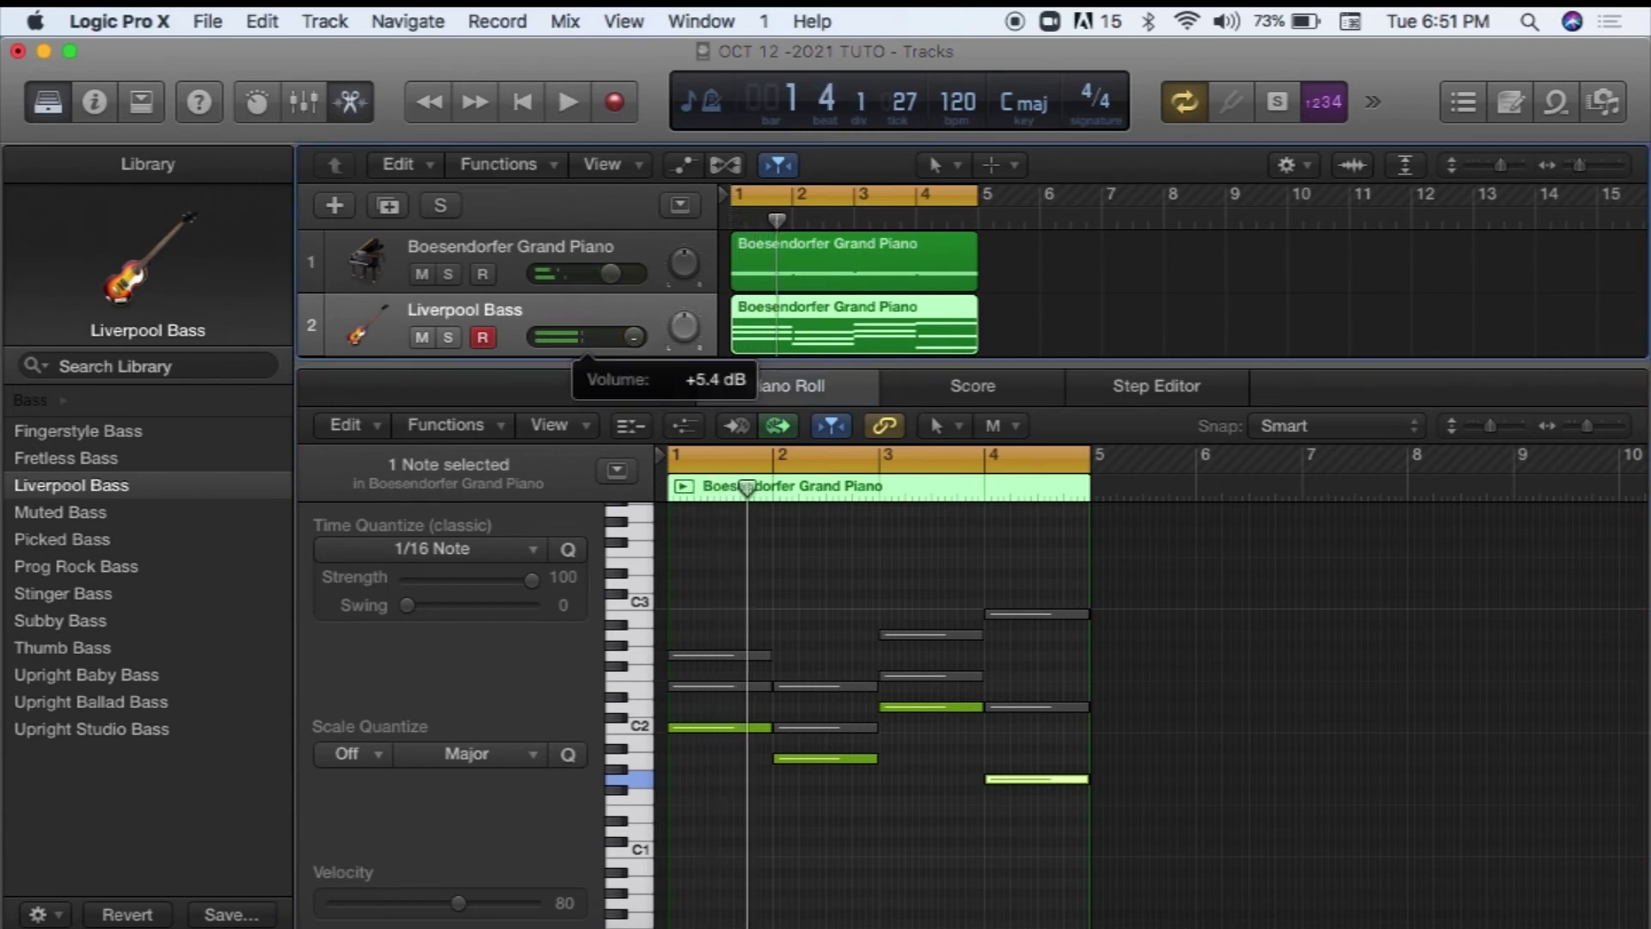
{"action": "left_click_drag", "start_coordinate": [621, 336], "coordinate": [591, 331]}
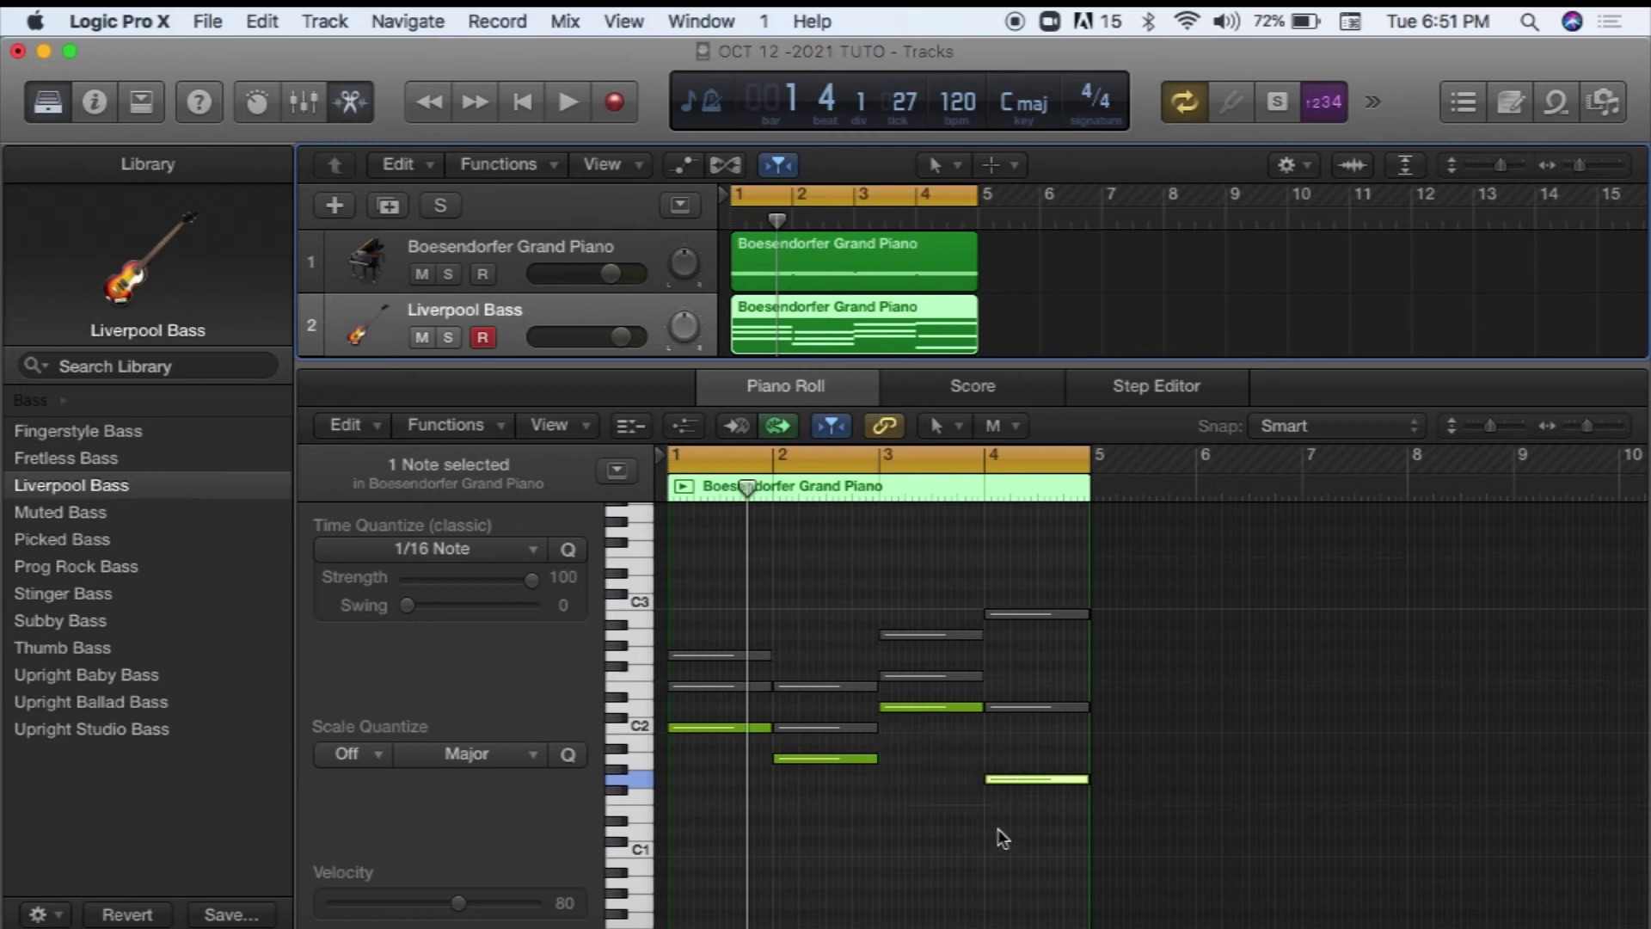
Try the bar 4 root note an octave higher at G2, and move it back down to G1
{"action": "left_click", "coordinate": [1012, 794]}
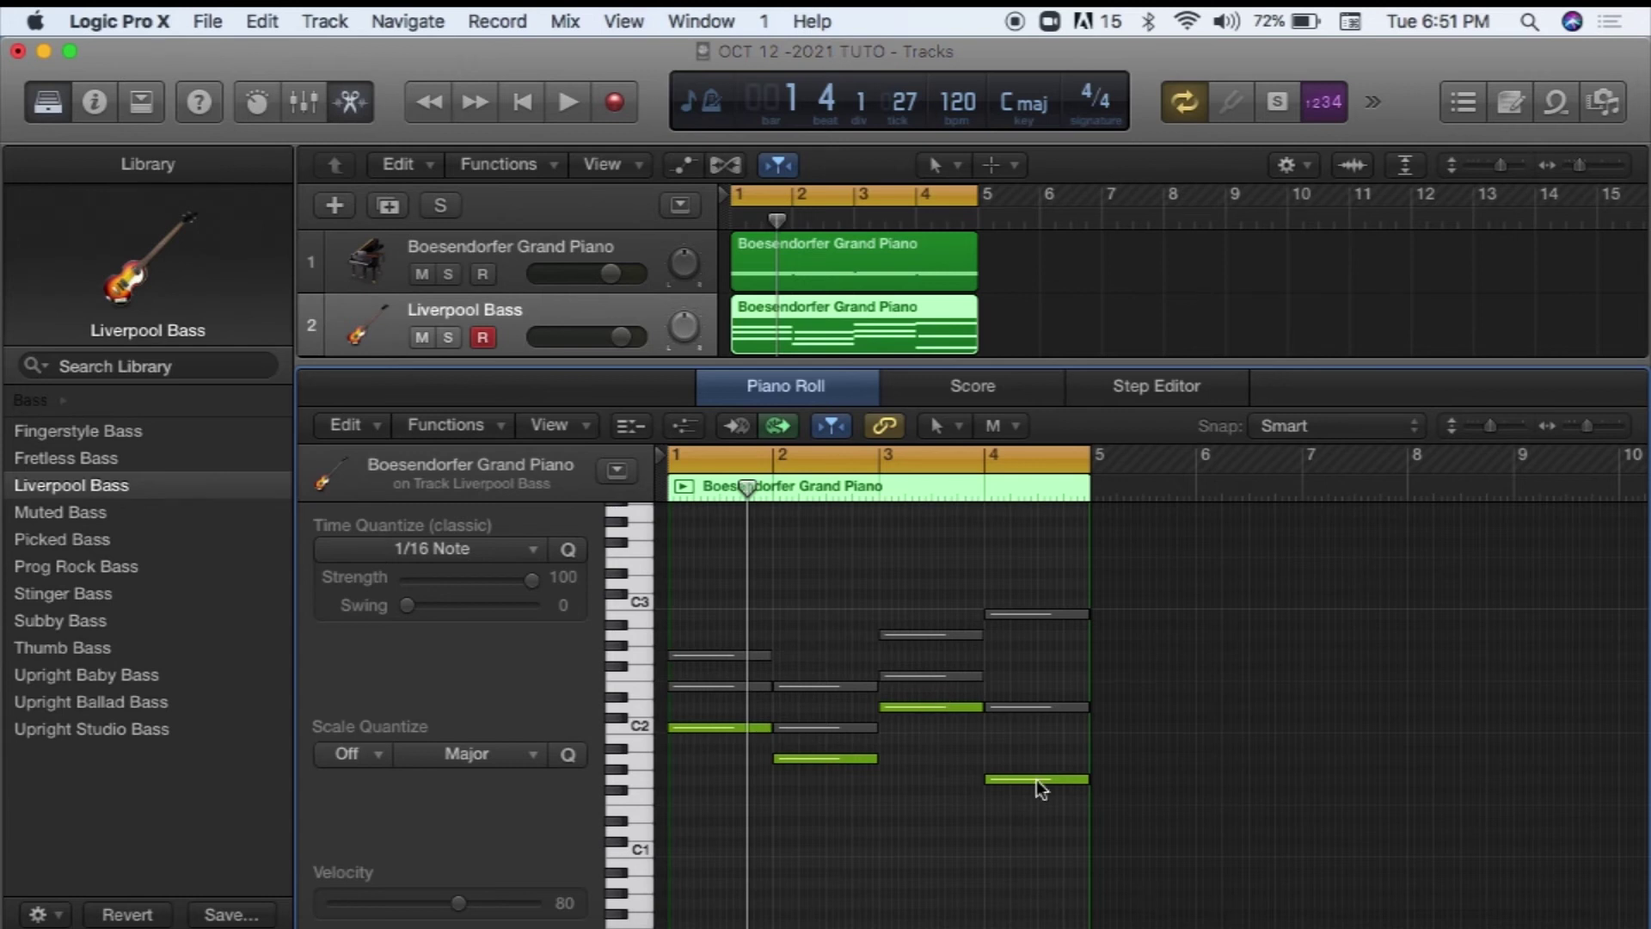
{"action": "mouse_move", "coordinate": [1029, 778]}
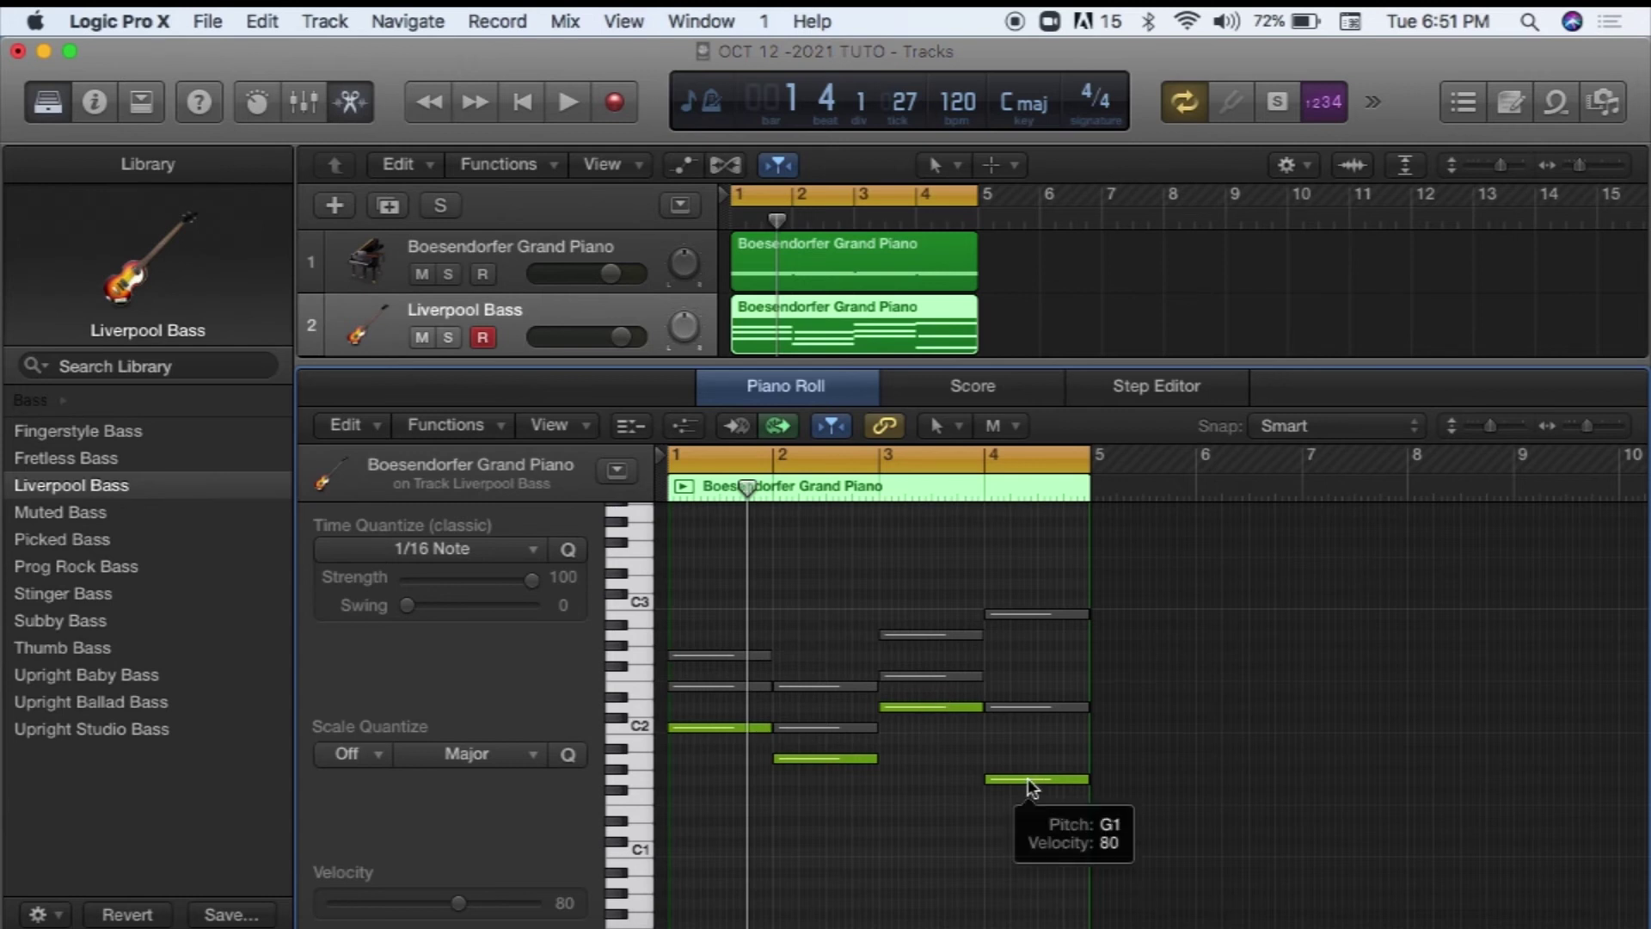
{"action": "left_click", "coordinate": [1029, 777]}
{"action": "left_click_drag", "start_coordinate": [1028, 777], "coordinate": [1029, 653]}
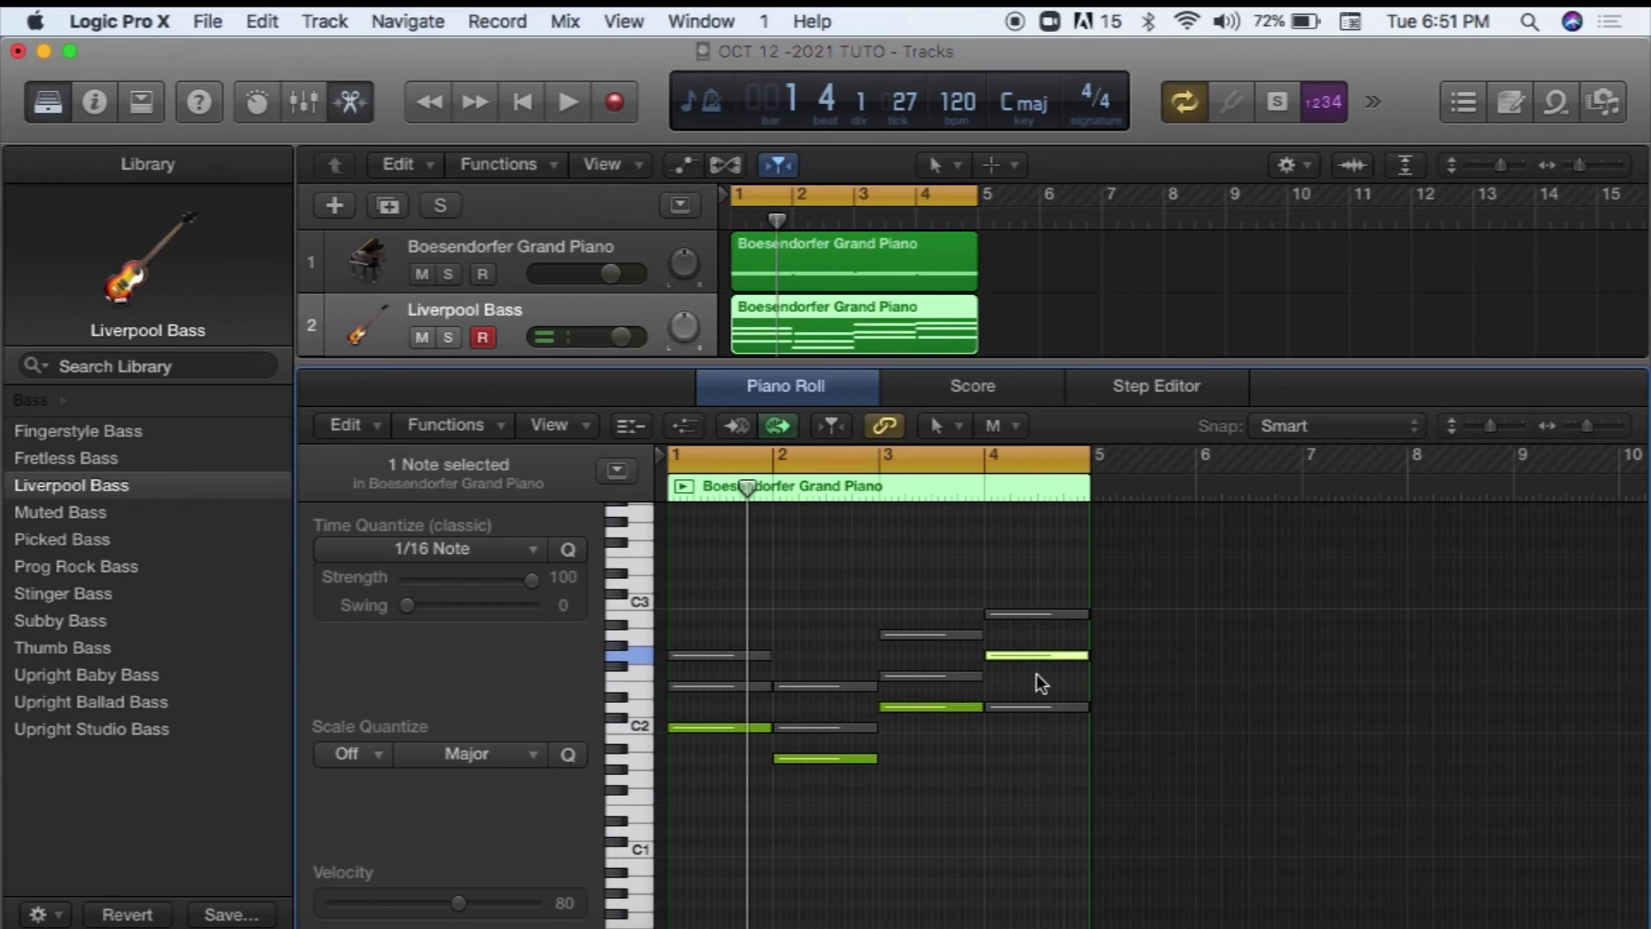
{"action": "left_click_drag", "start_coordinate": [1029, 653], "coordinate": [1028, 774]}
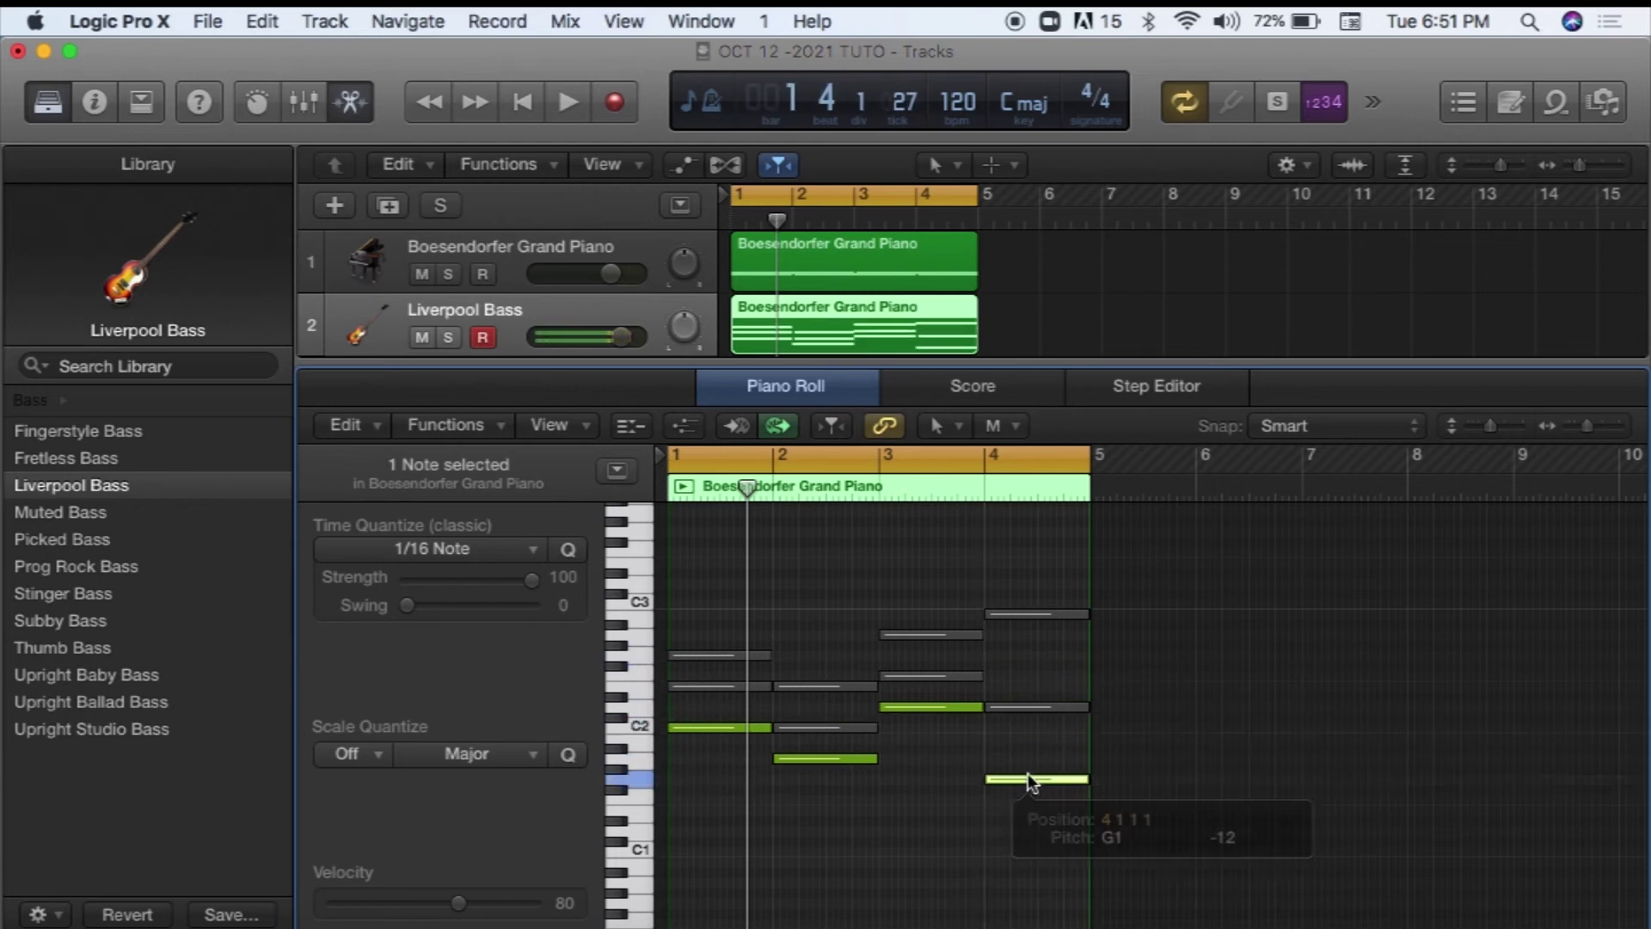
Audition the muted upper notes in bar 4 and move the muted B2 note down an octave to B1
{"action": "left_click", "coordinate": [1026, 705]}
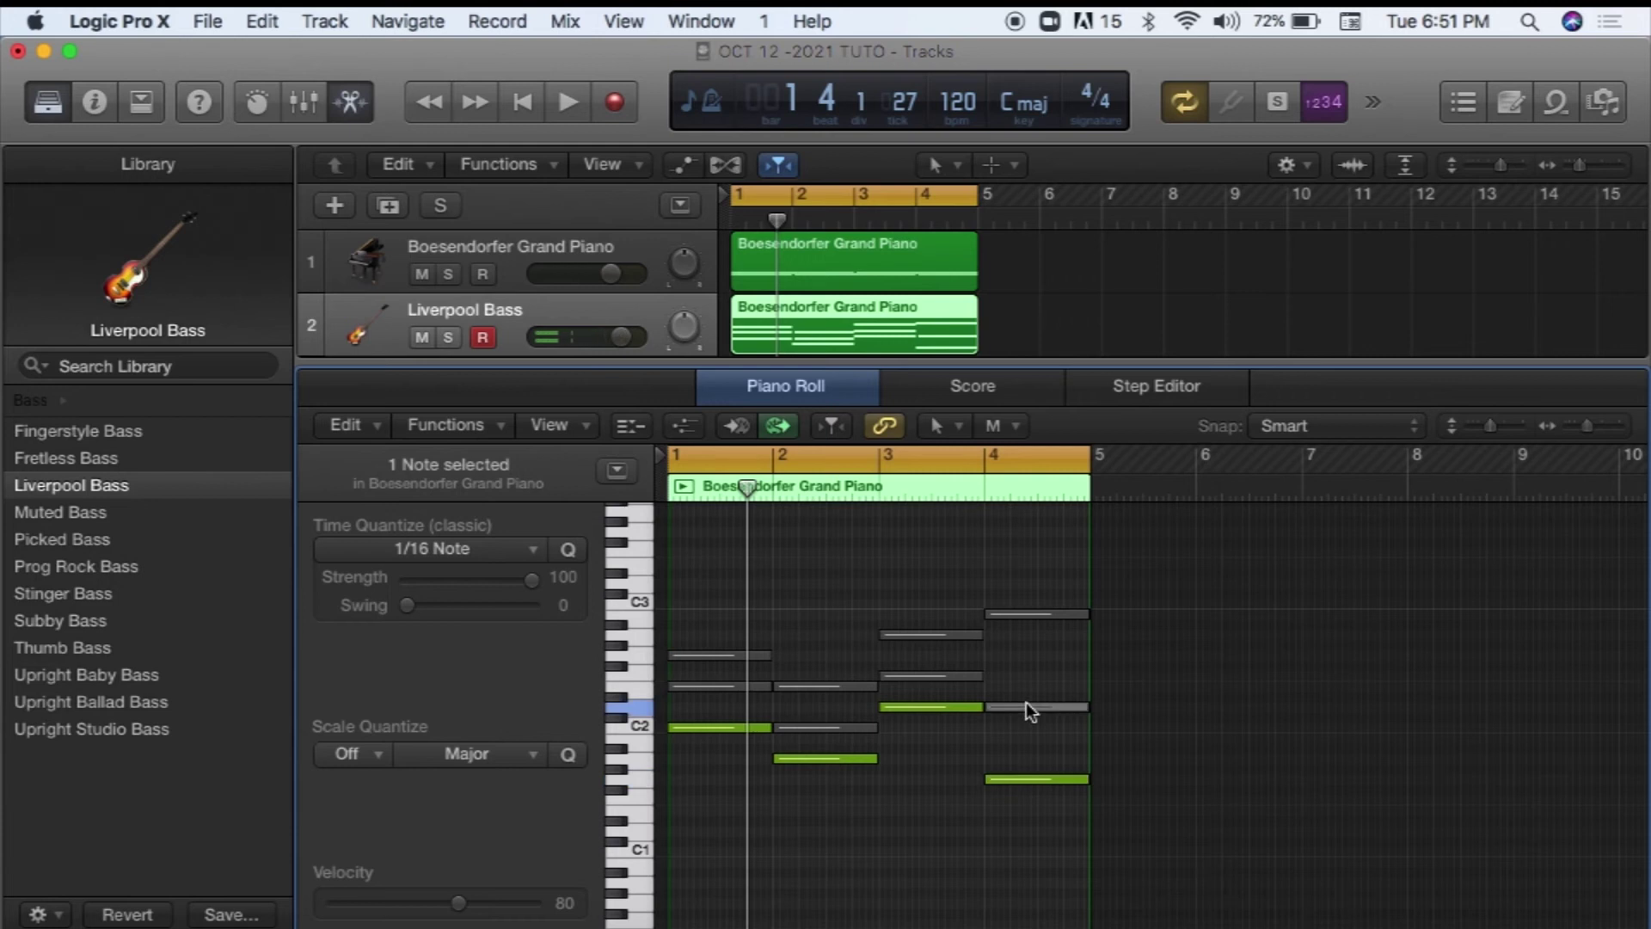
{"action": "left_click", "coordinate": [1022, 616]}
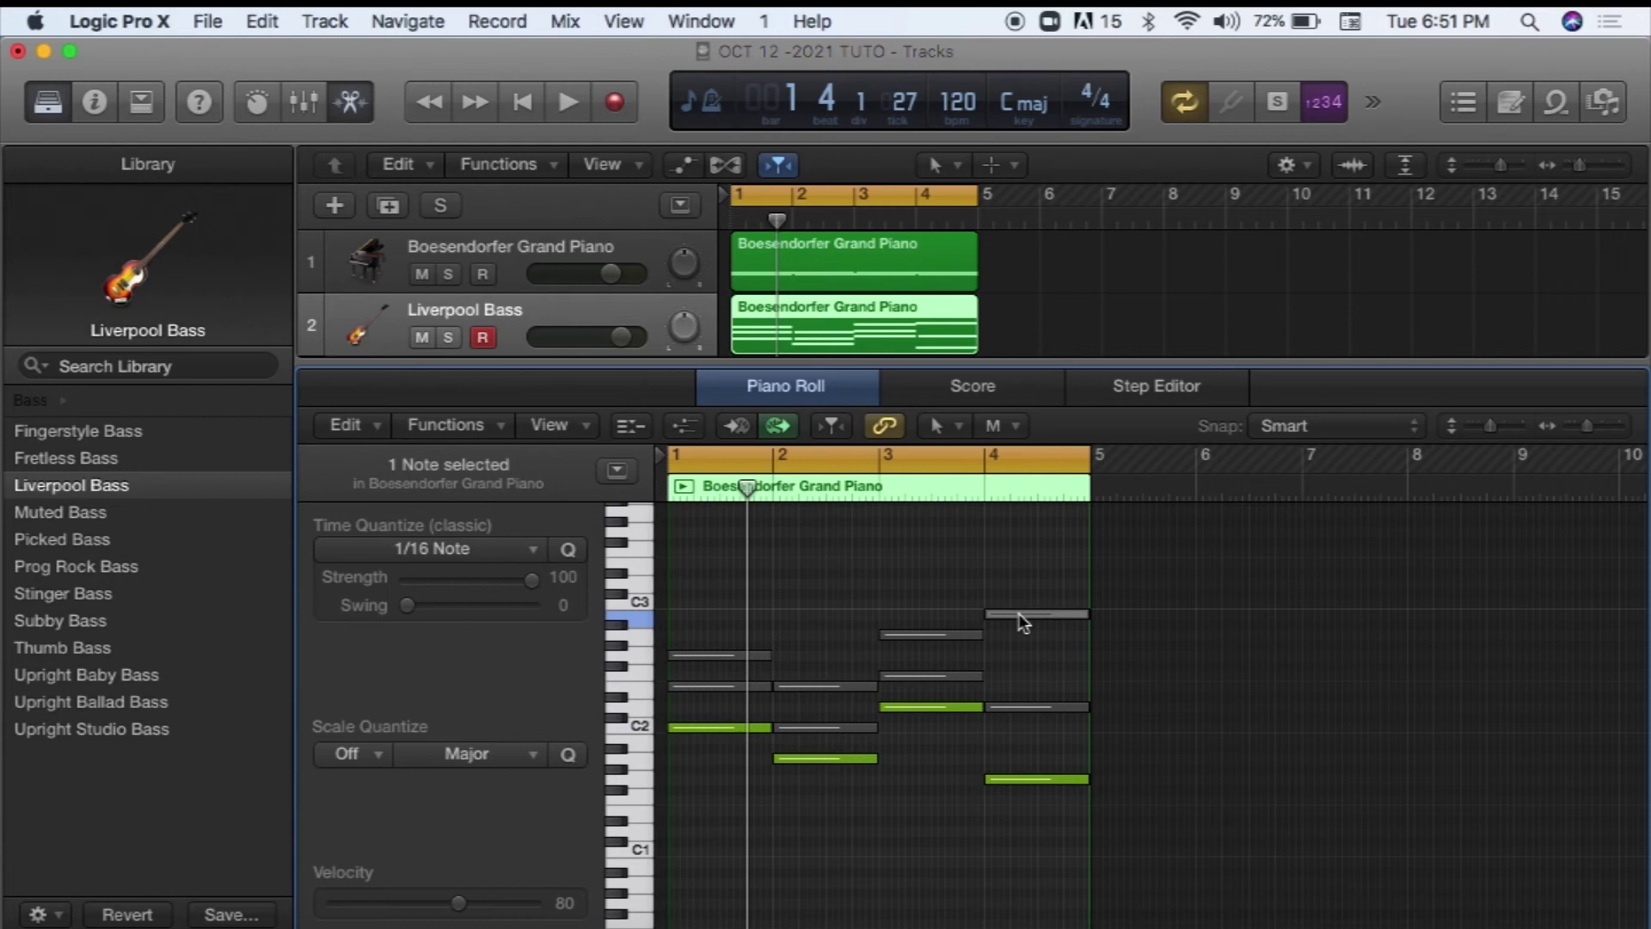
{"action": "left_click_drag", "start_coordinate": [1022, 621], "coordinate": [1019, 748]}
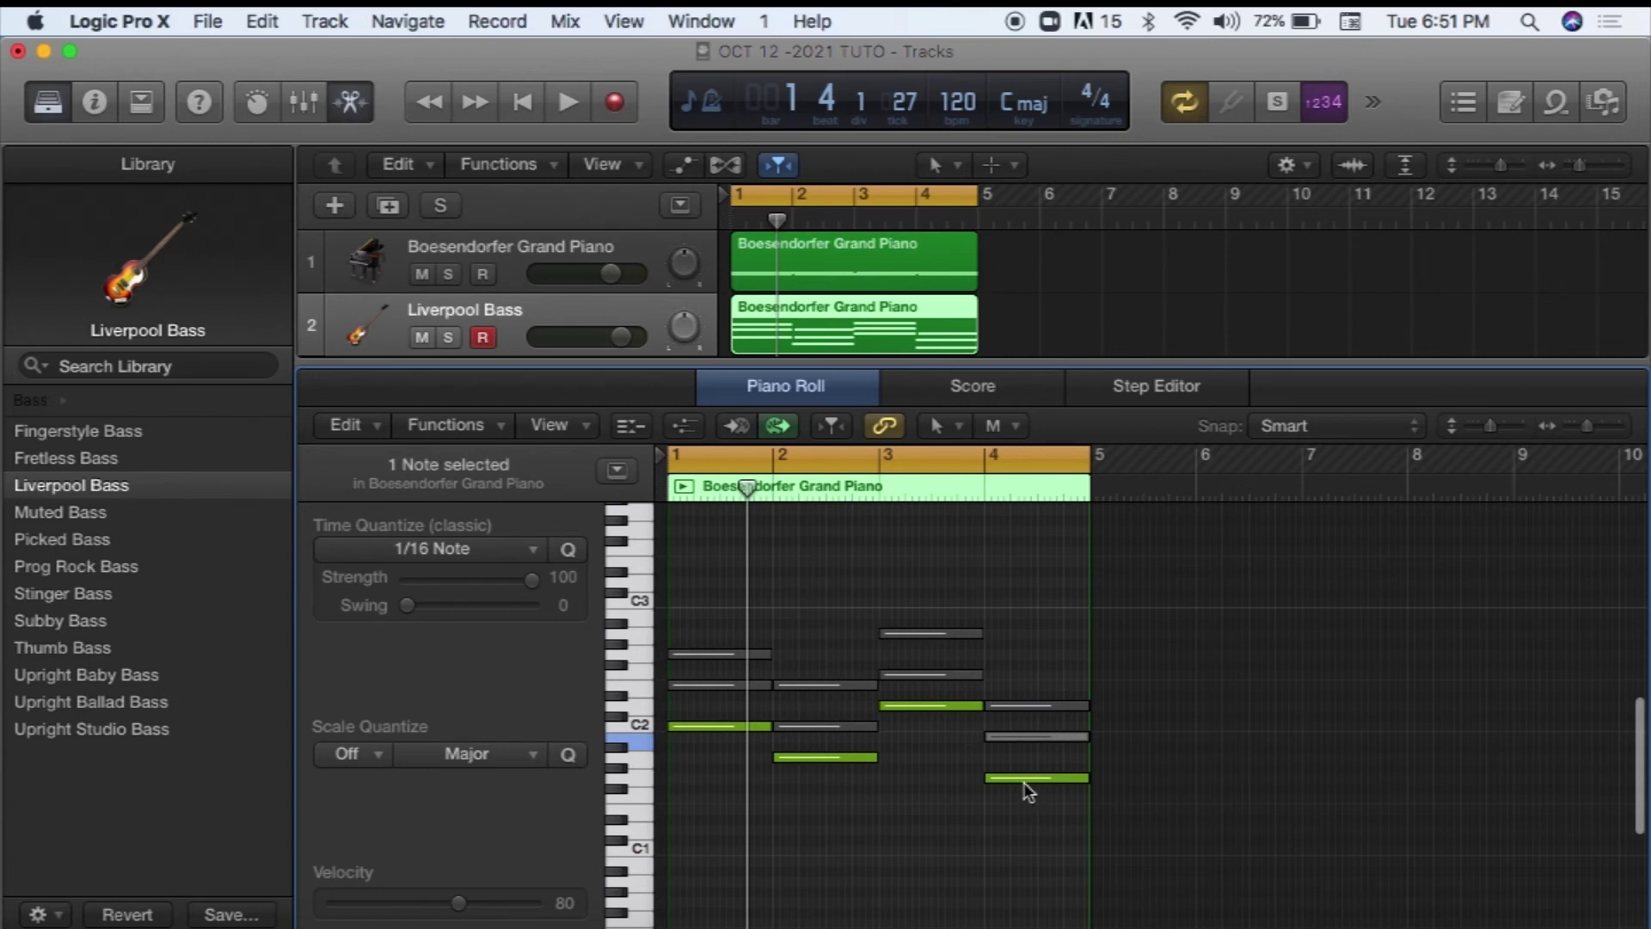
Mute the G1 note in bar 4 and unmute the B1 note above it
{"action": "mouse_move", "coordinate": [1018, 777]}
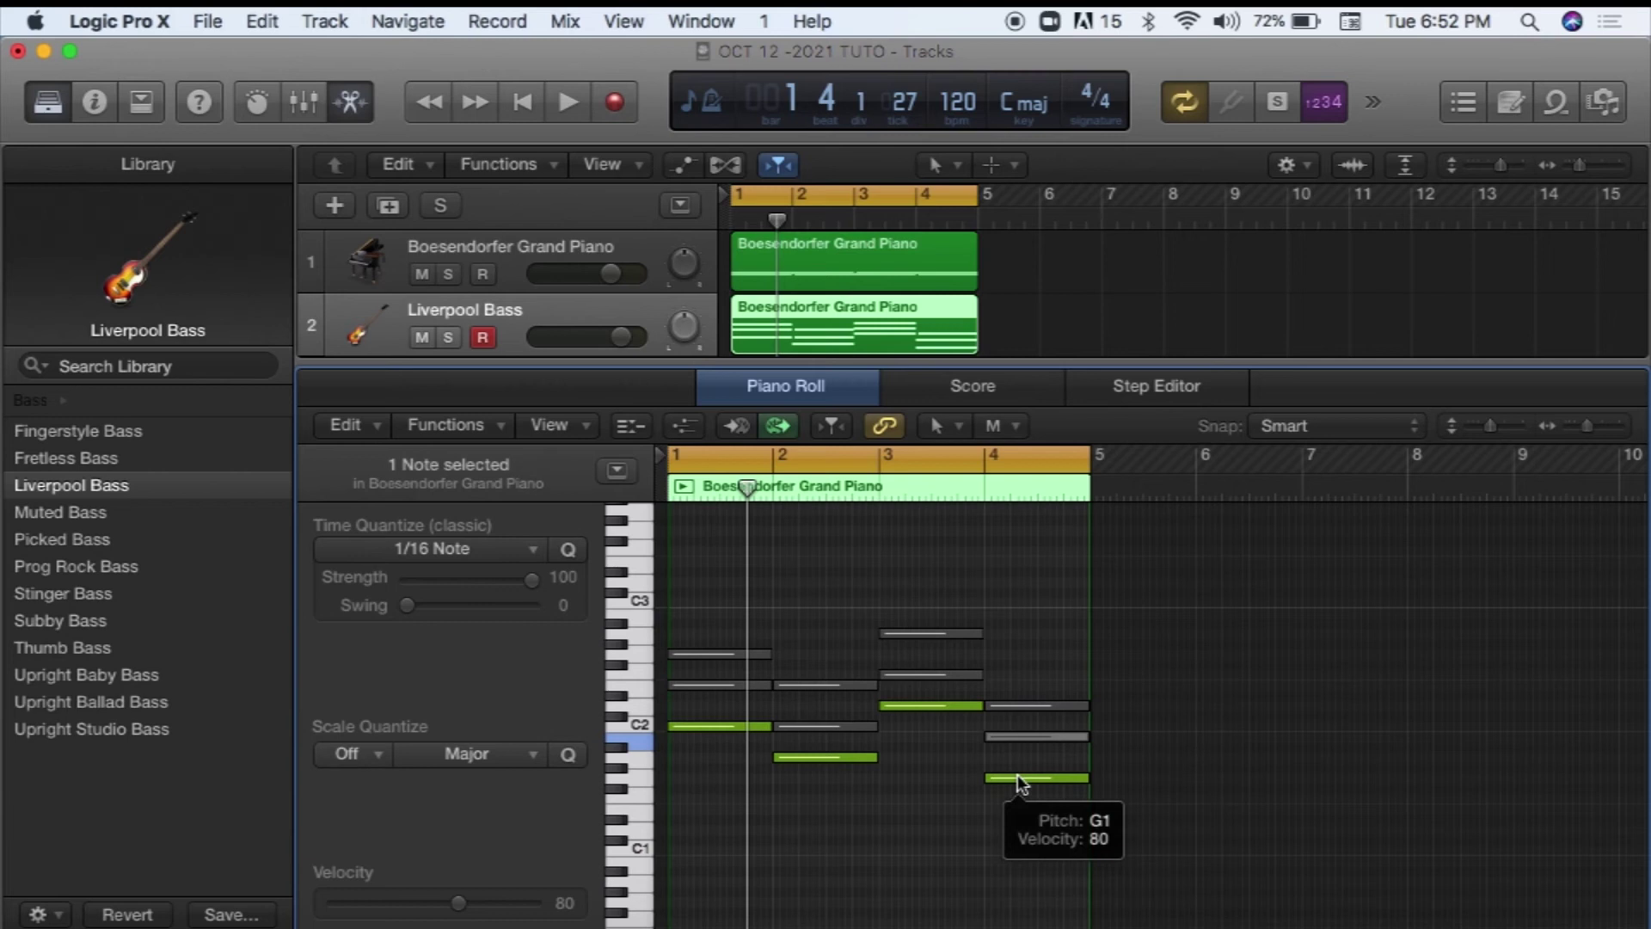
{"action": "left_click", "coordinate": [1018, 776]}
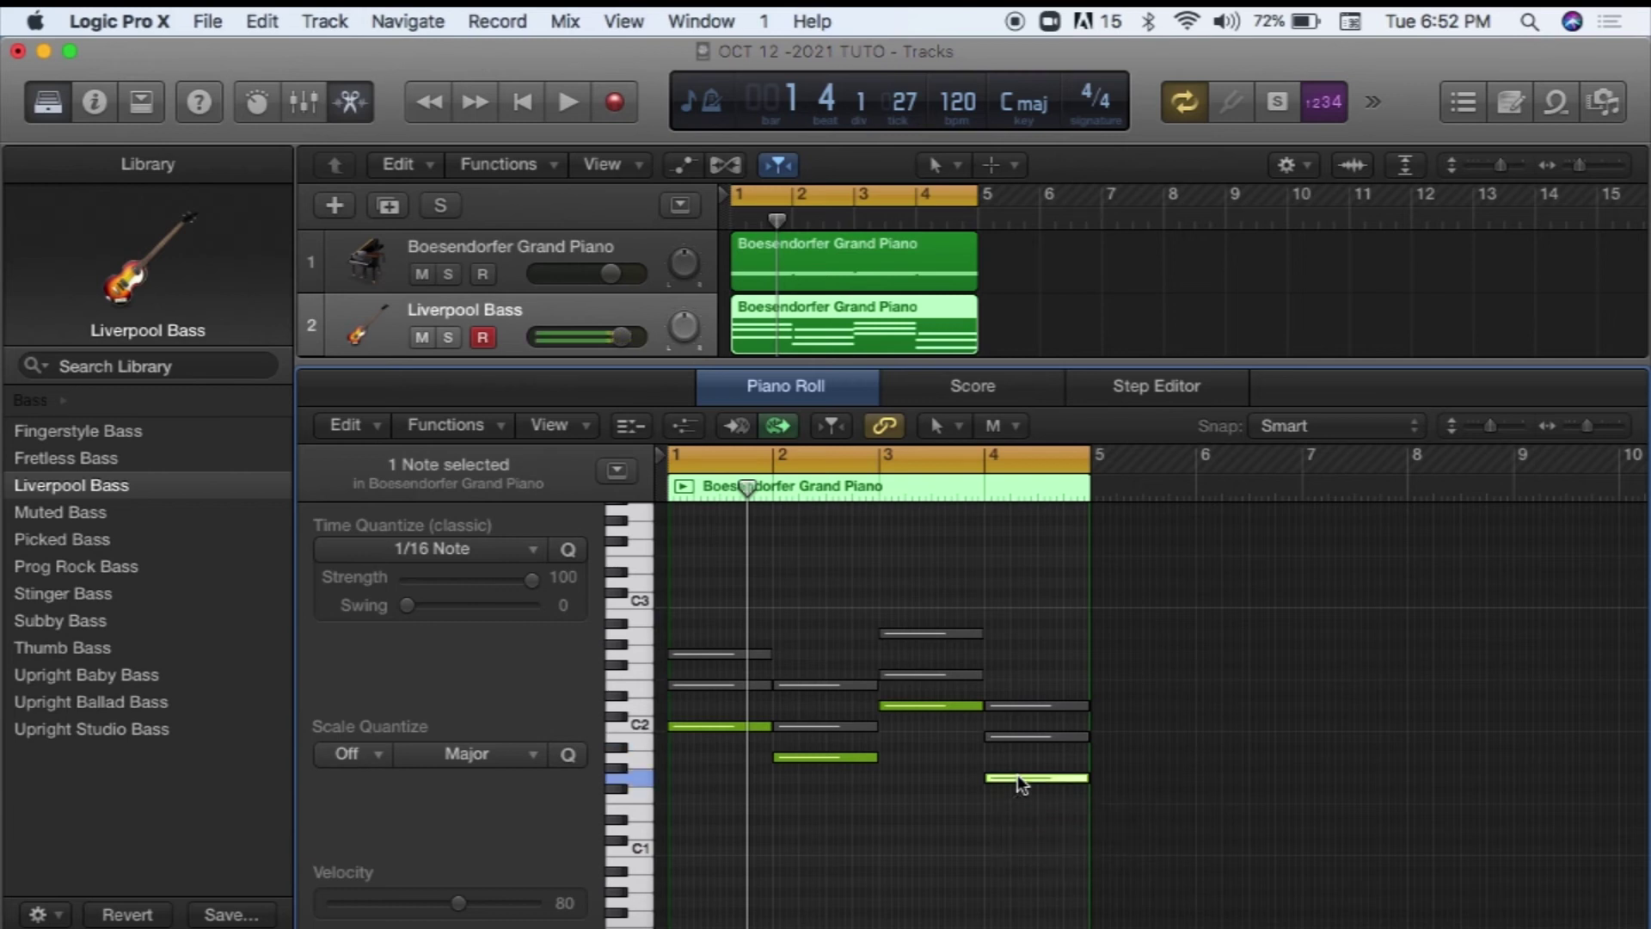
{"action": "left_click", "coordinate": [1018, 774]}
{"action": "left_click", "coordinate": [1028, 737]}
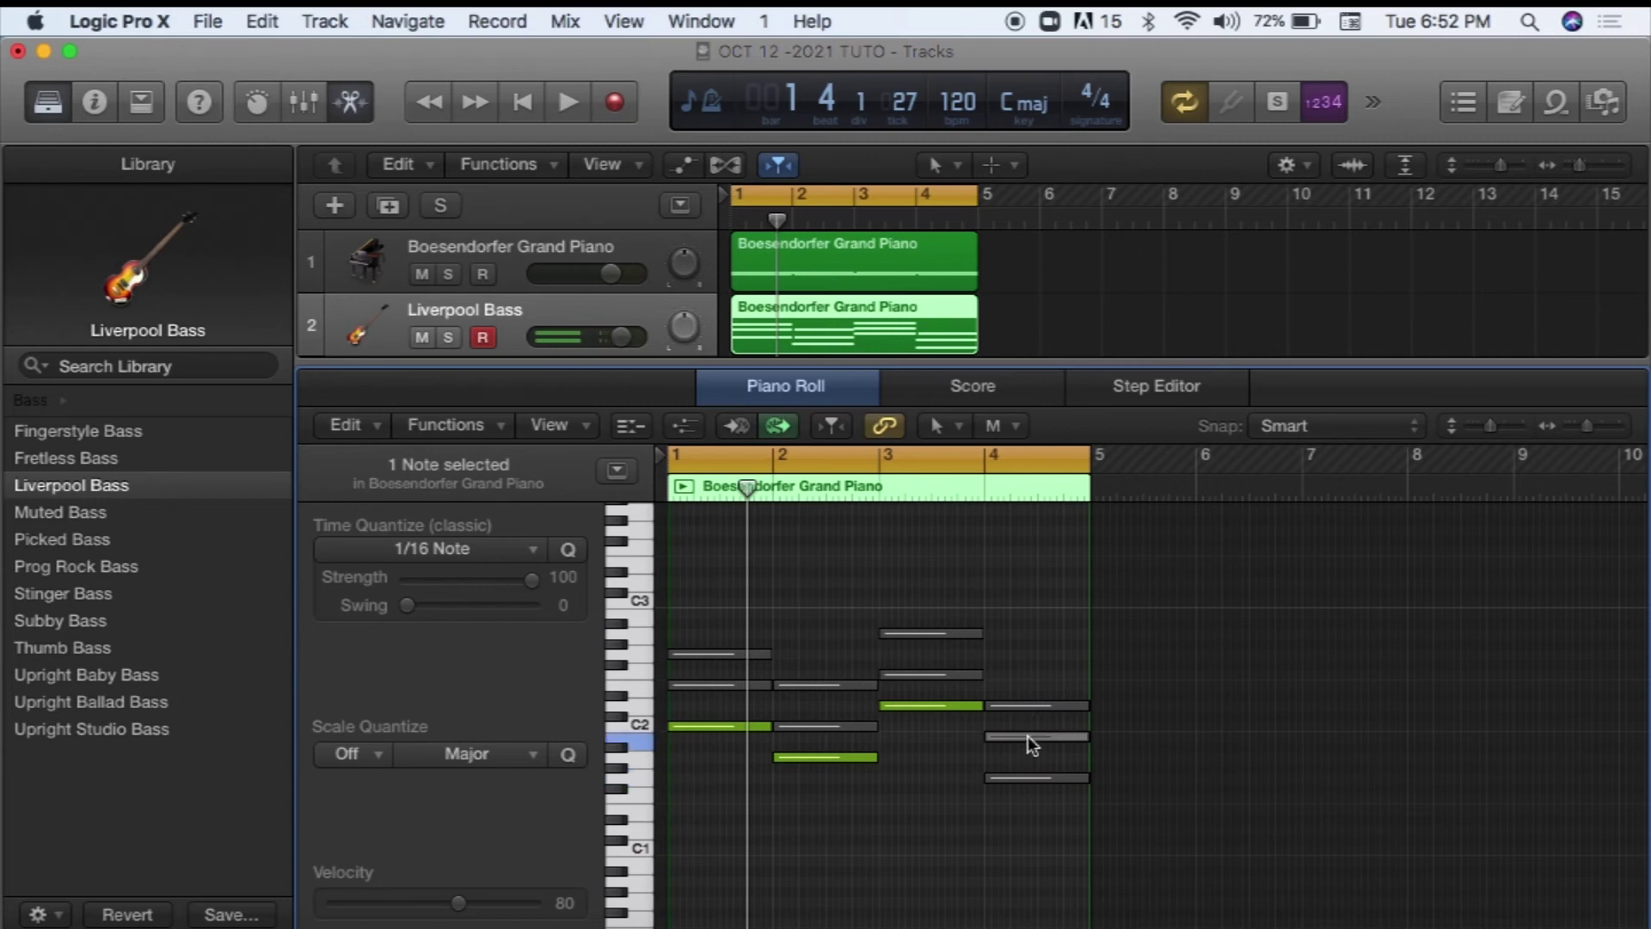
{"action": "left_click", "coordinate": [1028, 736]}
{"action": "left_click", "coordinate": [1085, 520]}
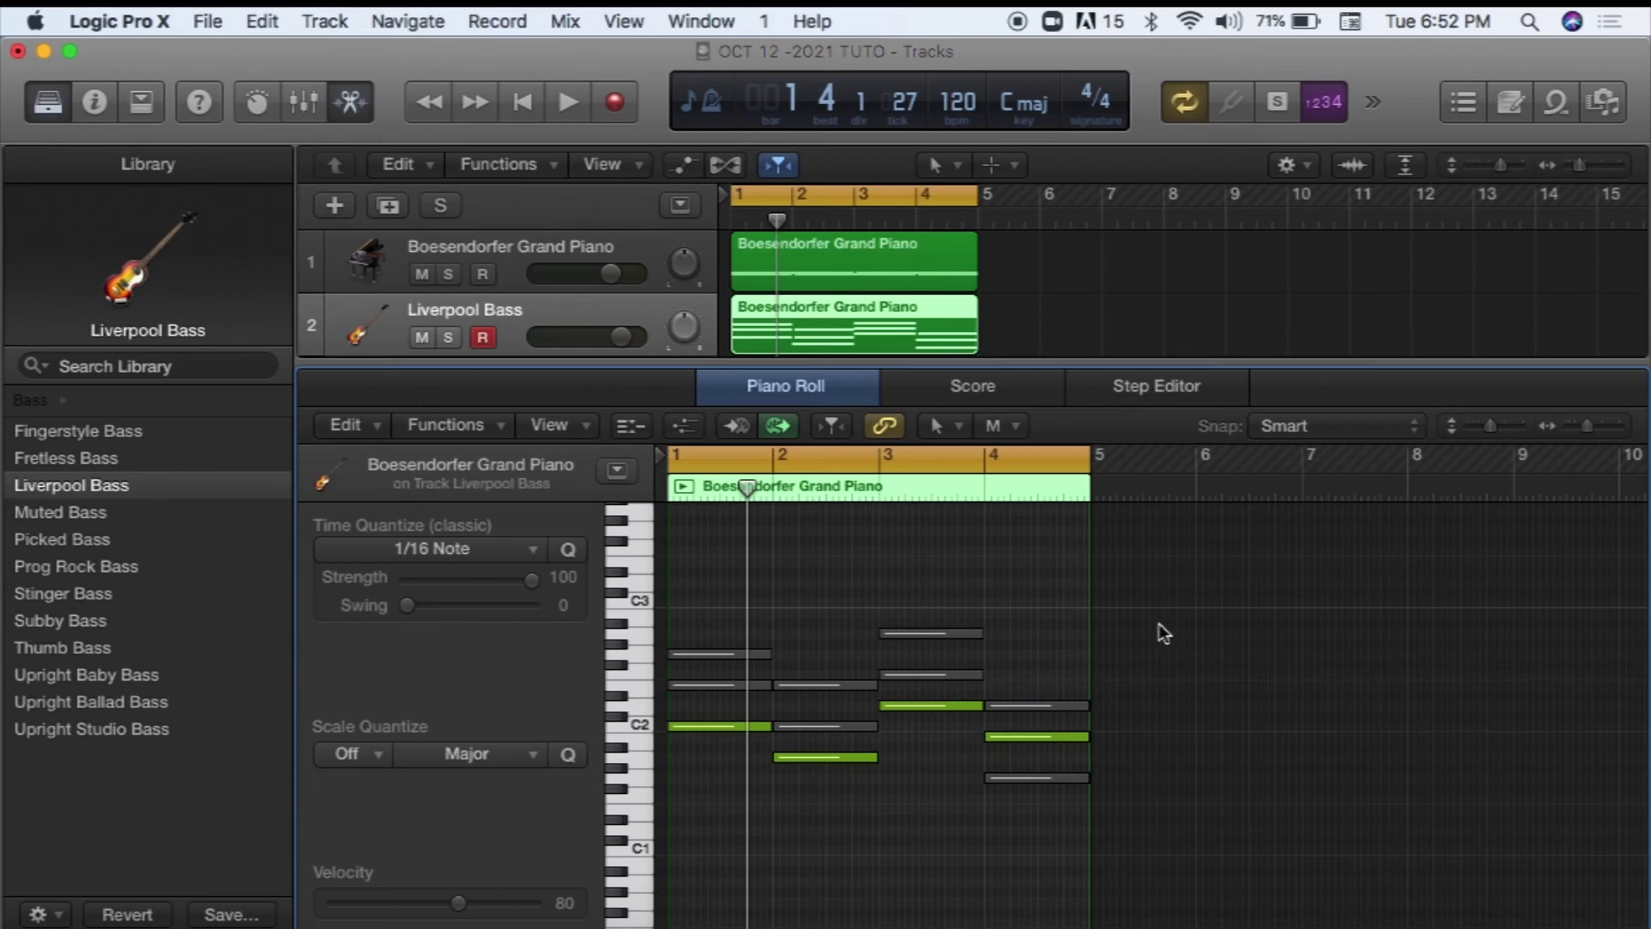
Play the bass with the piano, solo the Liverpool Bass track to hear it alone, stop playback and turn solo off
{"action": "key", "text": "space"}
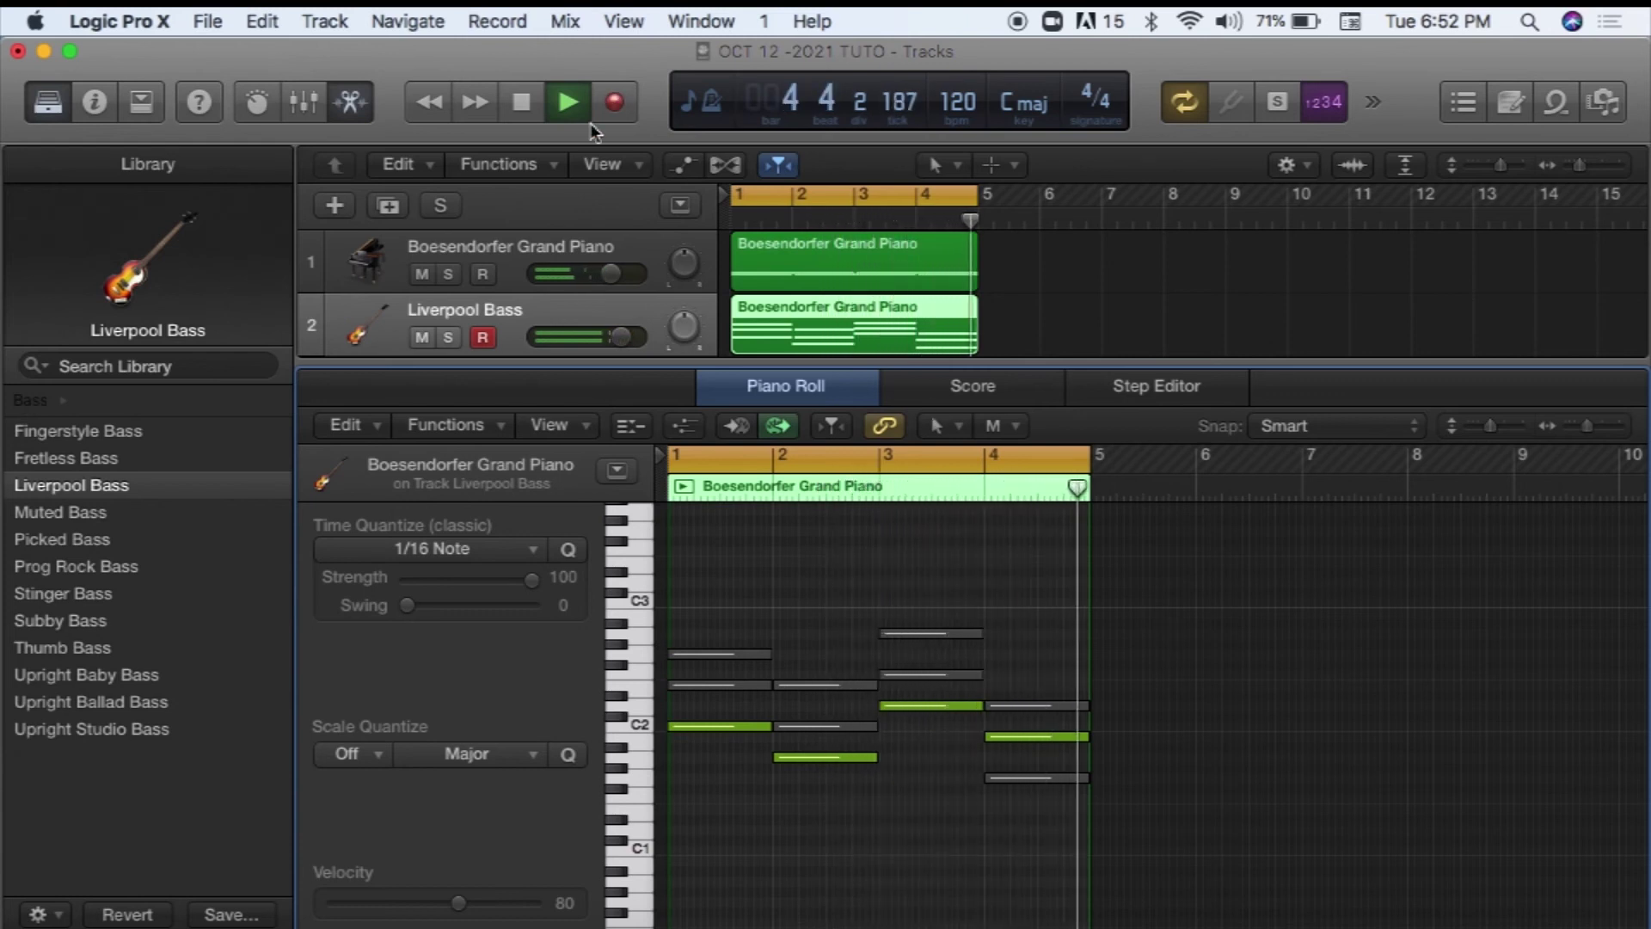
{"action": "left_click", "coordinate": [449, 337]}
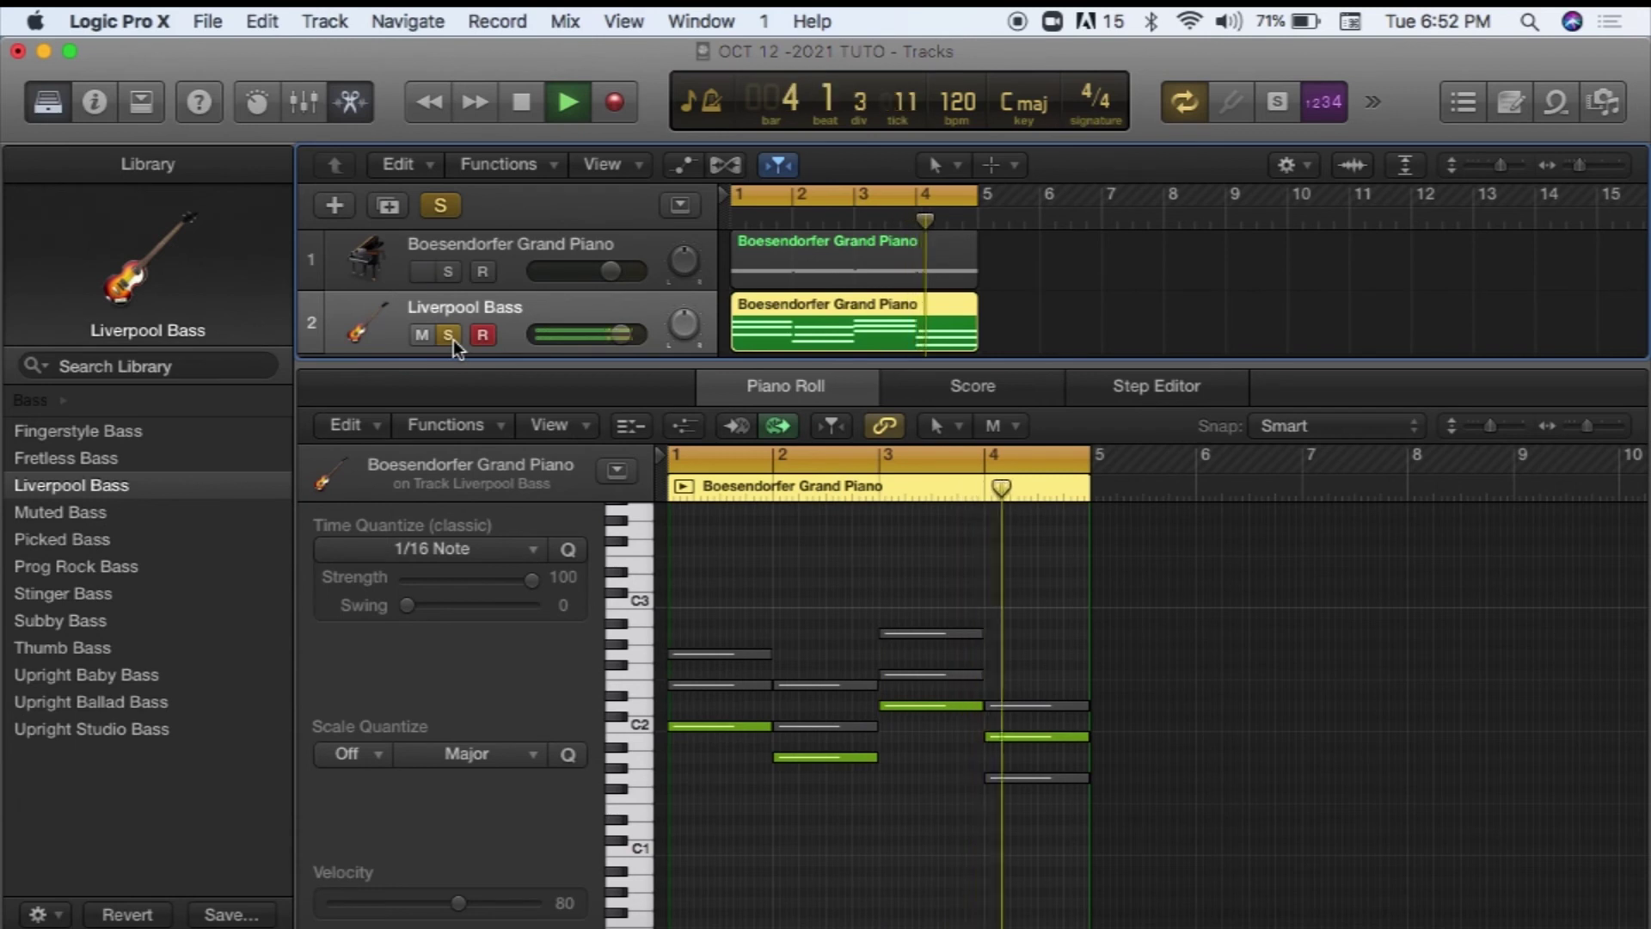
{"action": "left_click", "coordinate": [516, 108]}
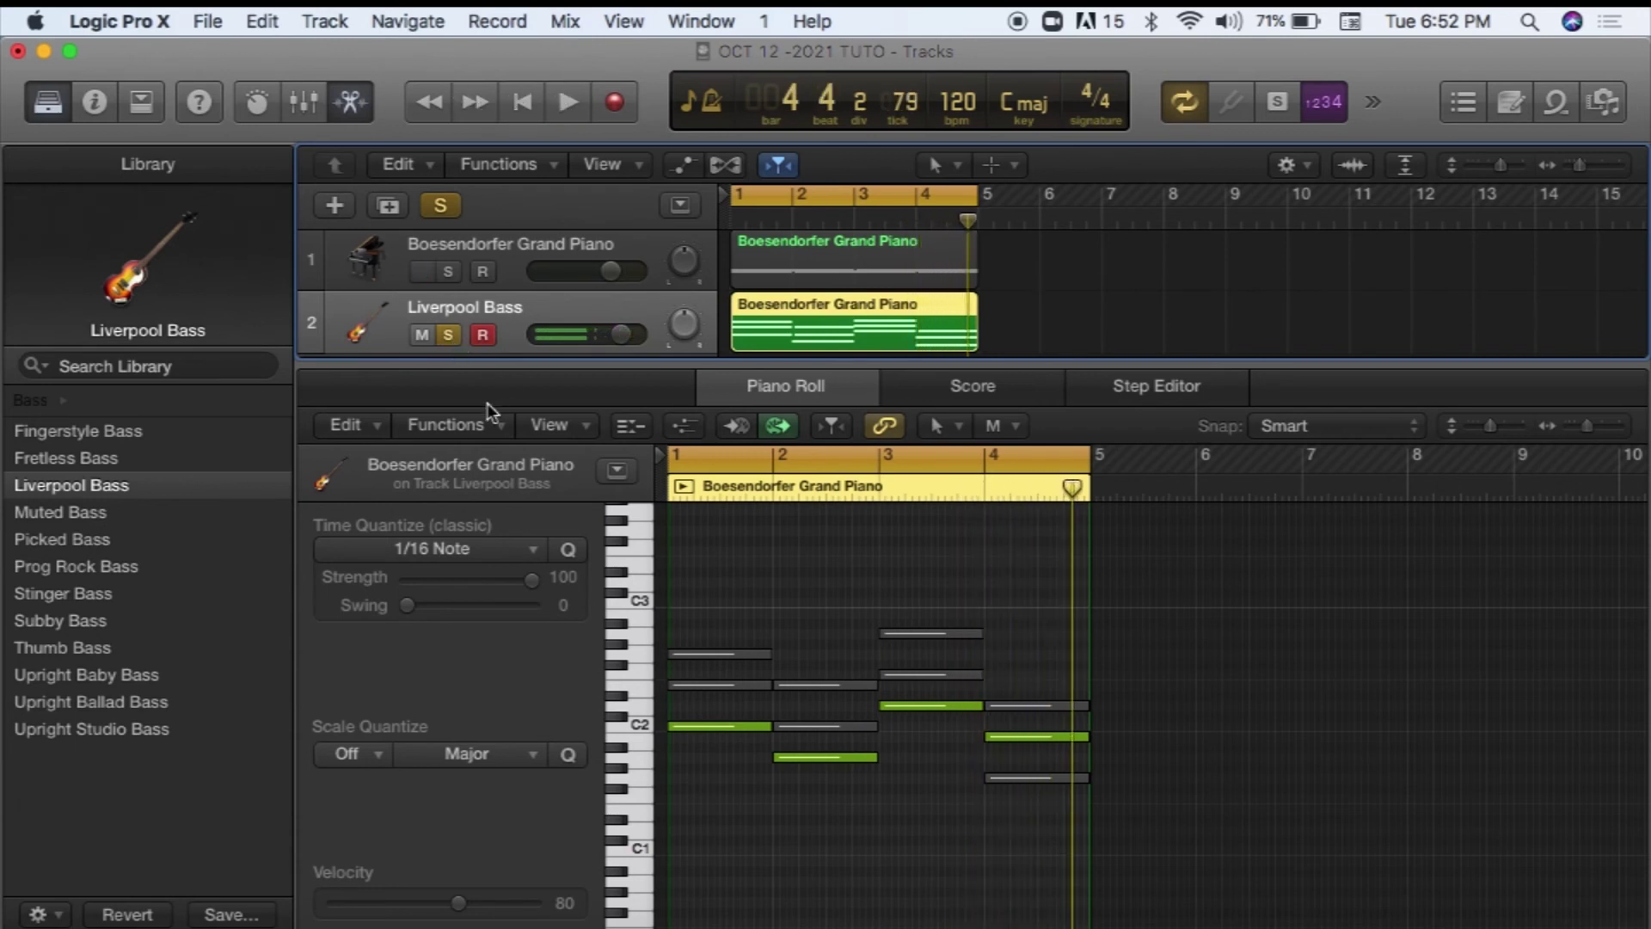
{"action": "left_click", "coordinate": [448, 335]}
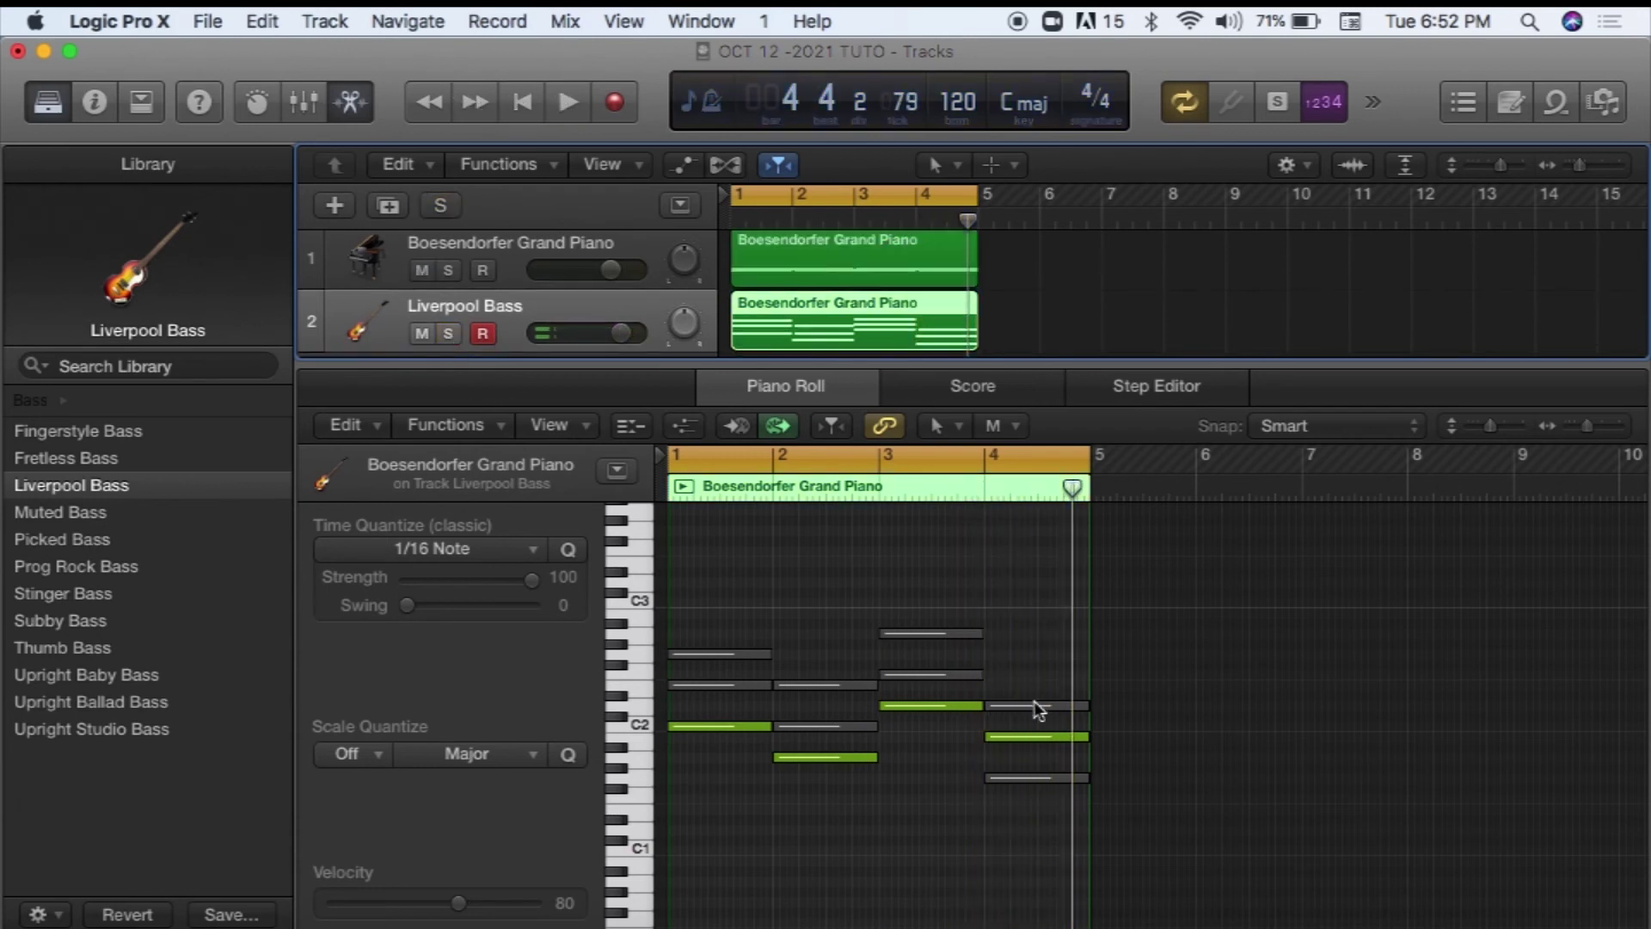
Mute the B1 note in bar 4 and unmute the G1 root note
{"action": "left_click", "coordinate": [1039, 742]}
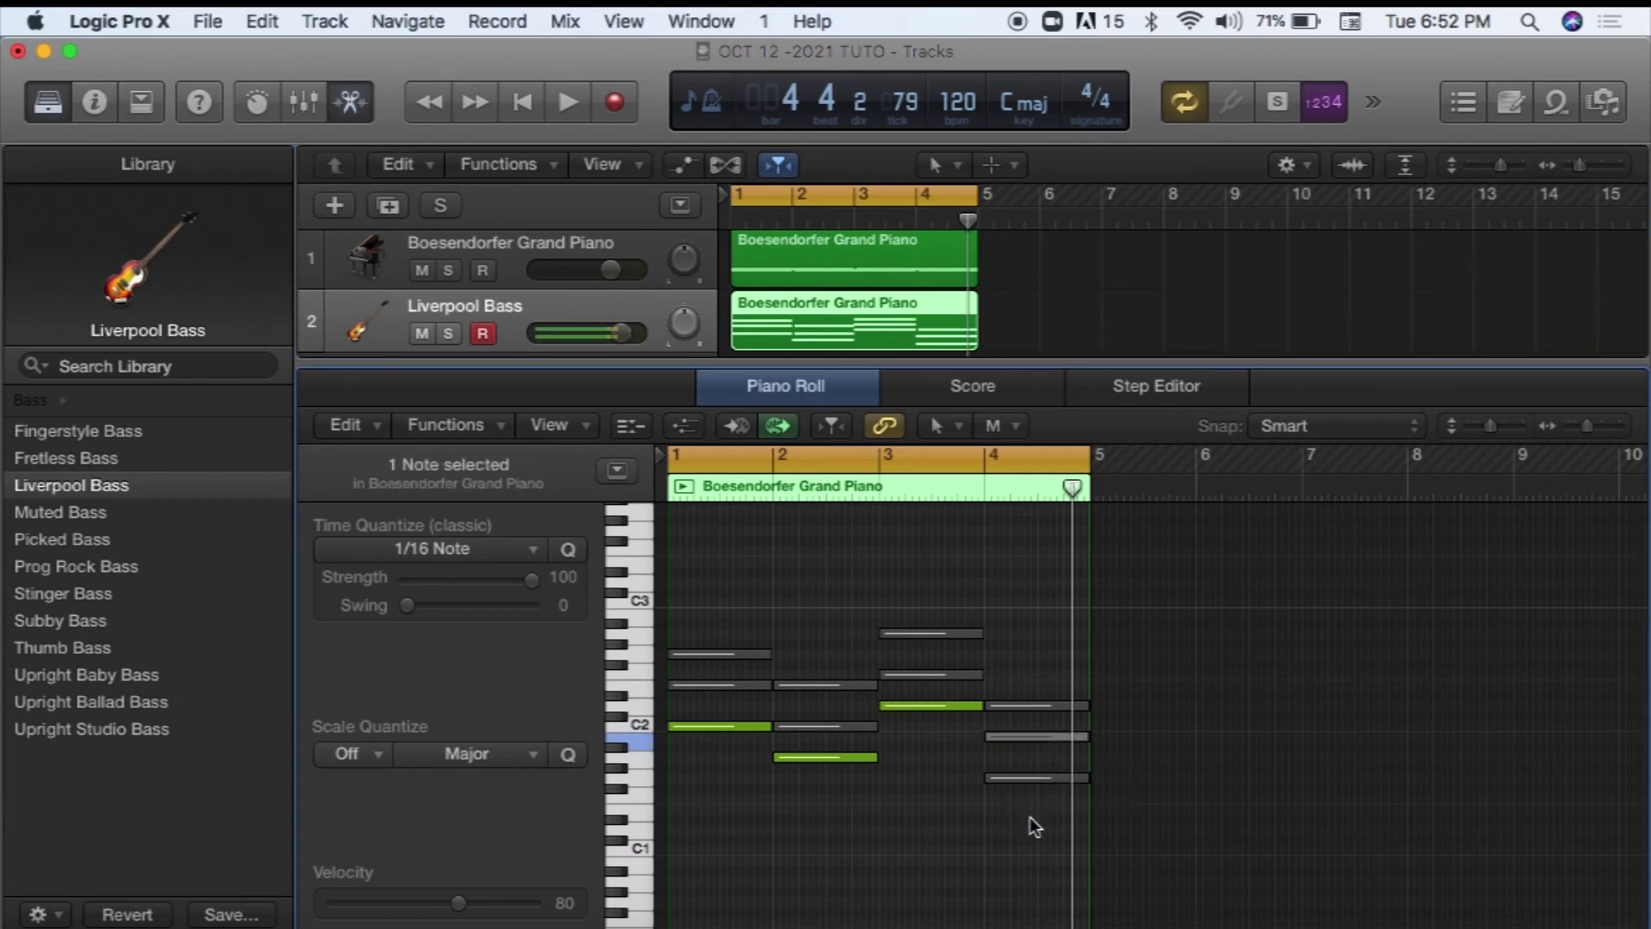
{"action": "left_click", "coordinate": [1024, 781]}
{"action": "key", "text": "ctrl+m"}
{"action": "left_click", "coordinate": [1240, 782]}
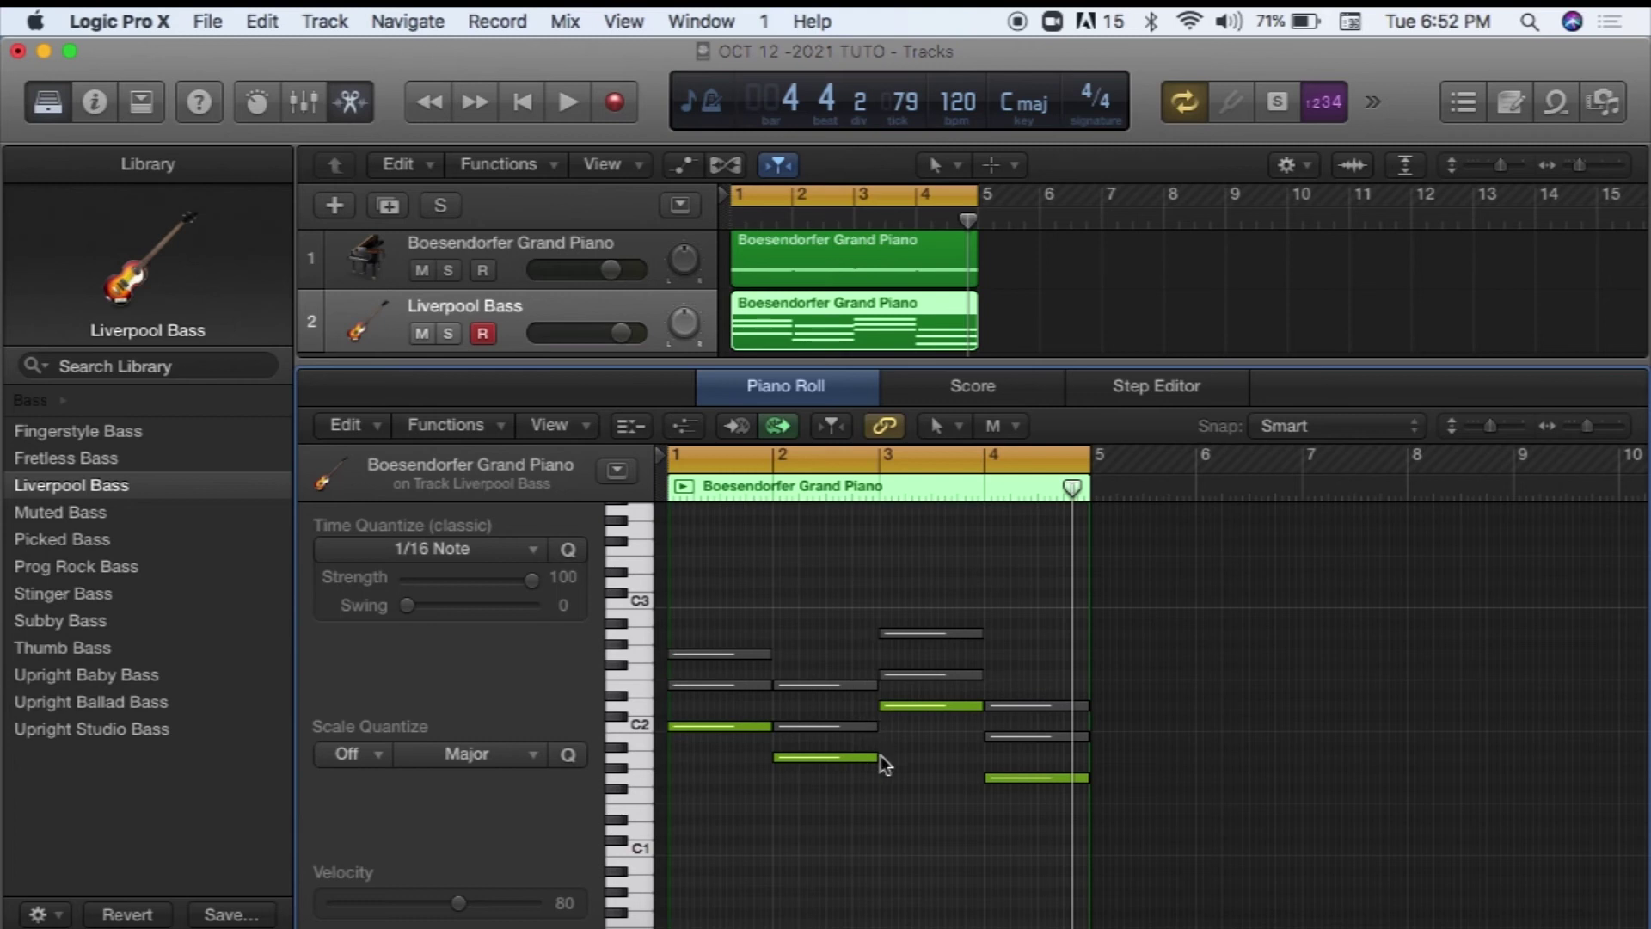
Review the bass line's notes, including A1 in bar 2, and play the opening together with the piano
{"action": "mouse_move", "coordinate": [875, 757]}
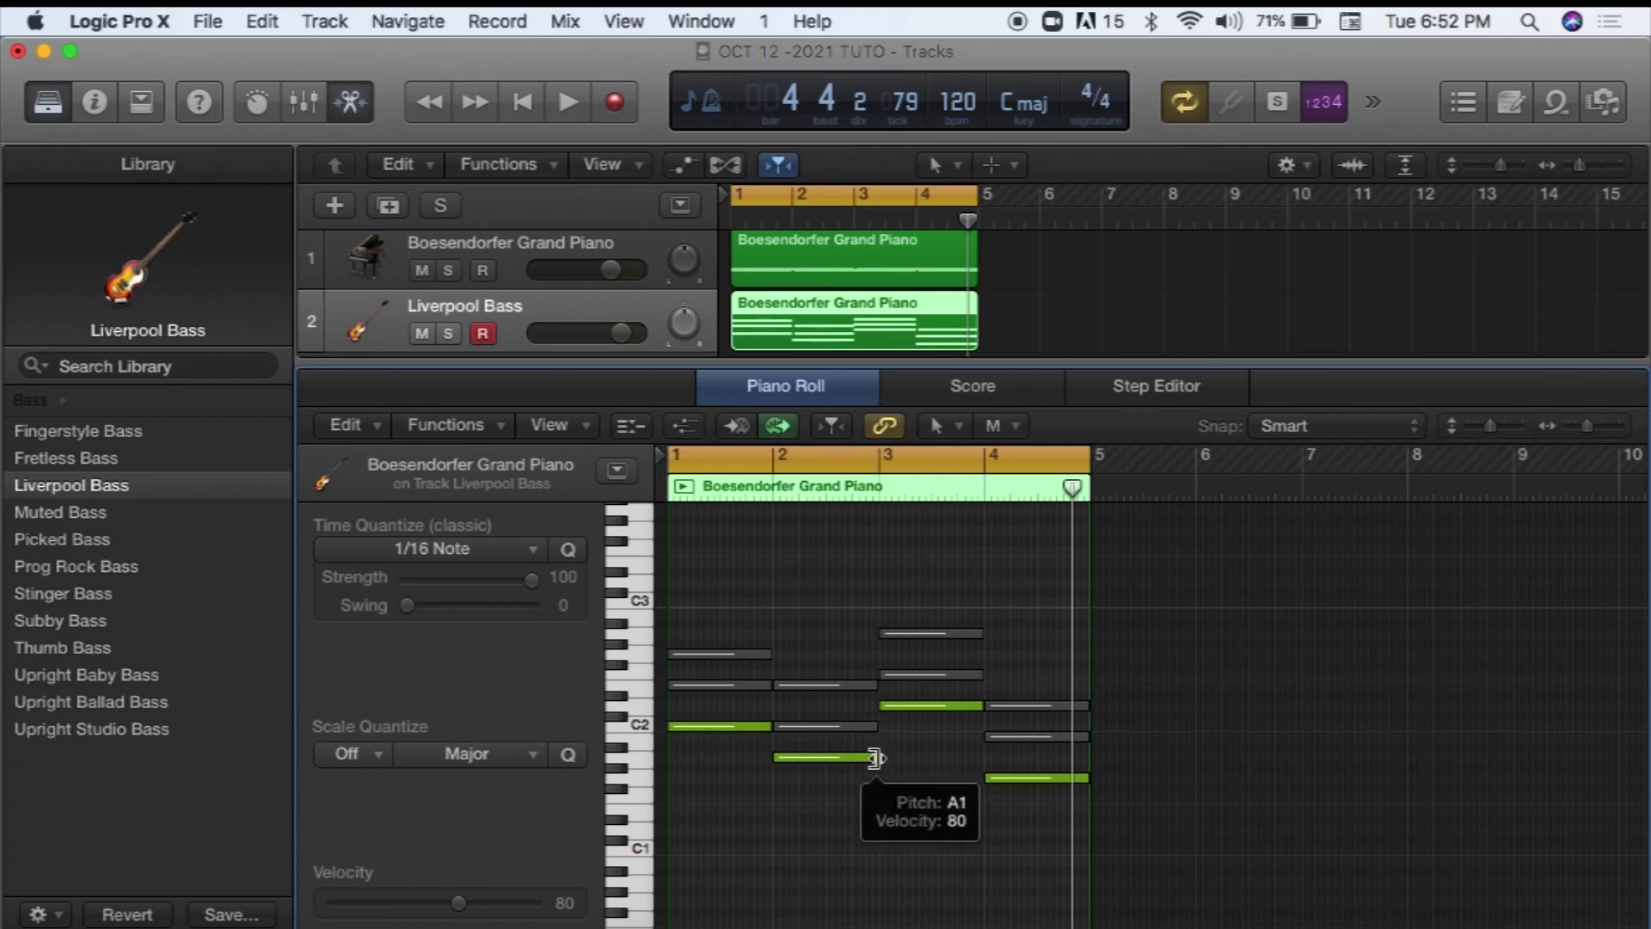
{"action": "left_click", "coordinate": [875, 758]}
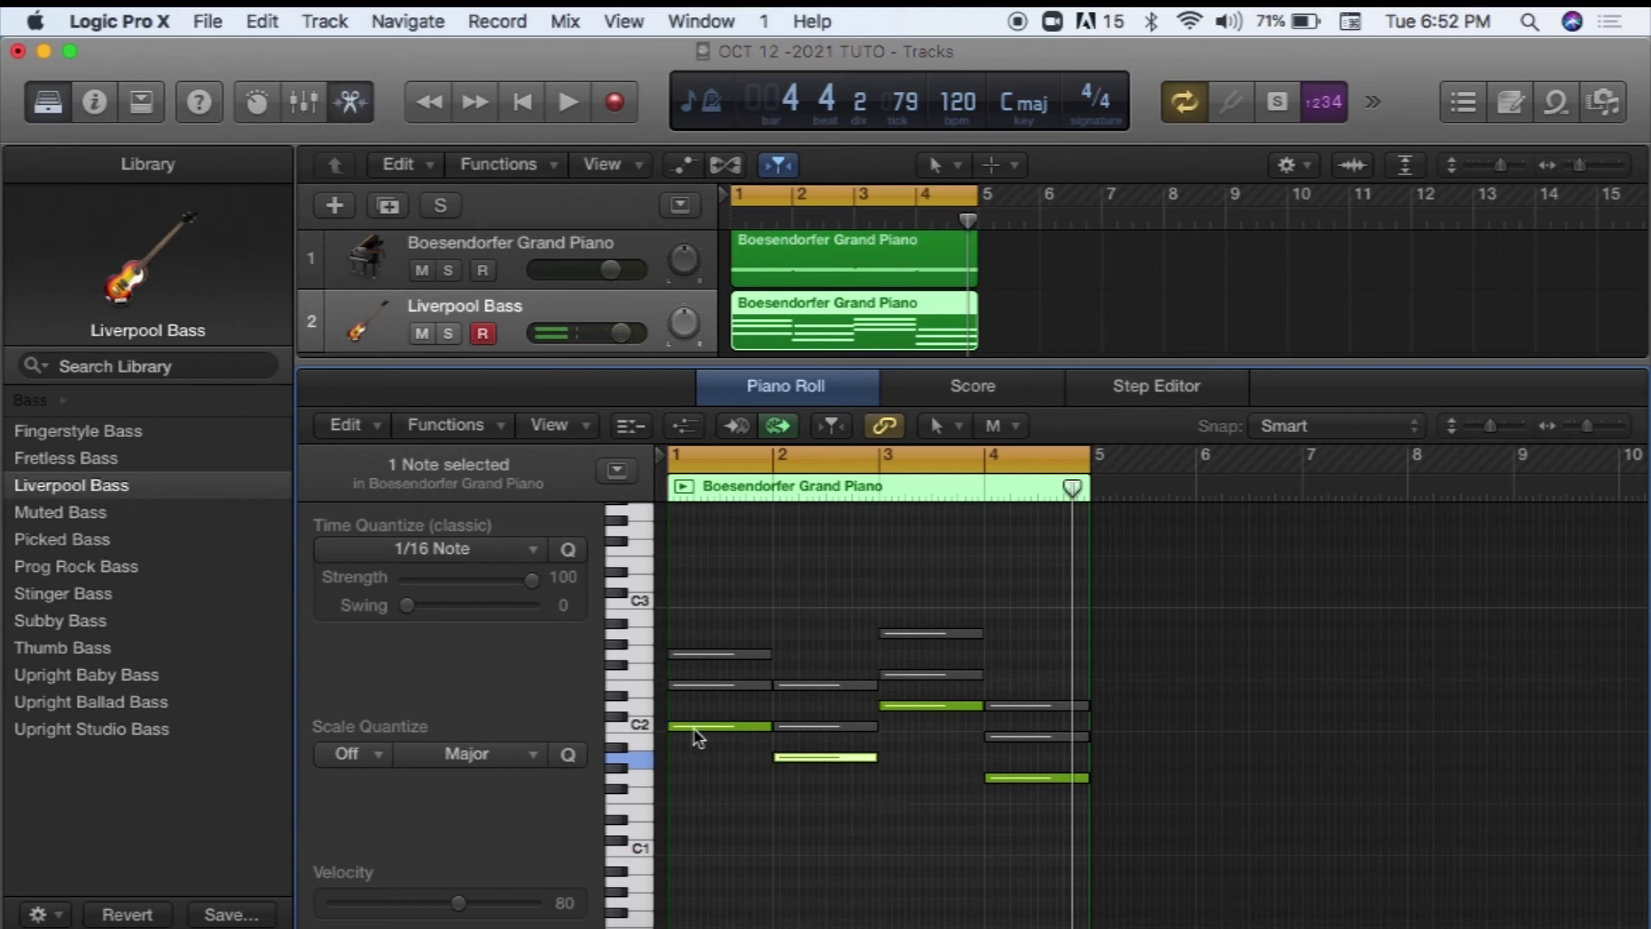
{"action": "left_click_drag", "start_coordinate": [1158, 653], "coordinate": [1039, 750]}
{"action": "left_click", "coordinate": [1032, 663]}
{"action": "left_click_drag", "start_coordinate": [1029, 650], "coordinate": [668, 824]}
{"action": "left_click", "coordinate": [829, 832]}
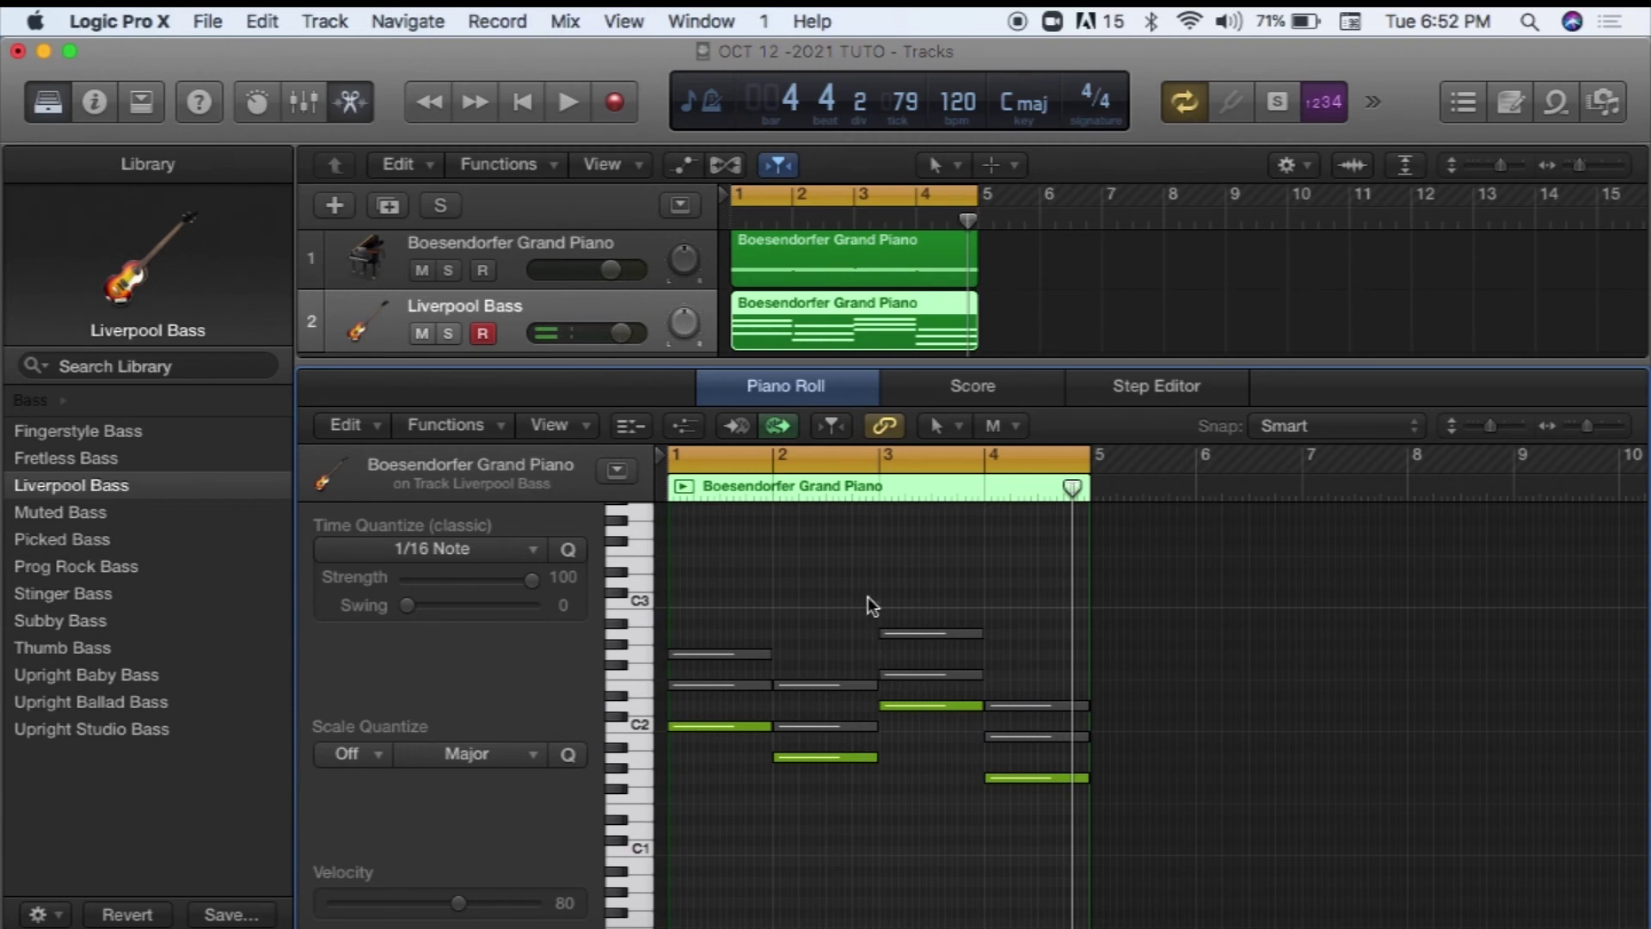
{"action": "key", "text": "space"}
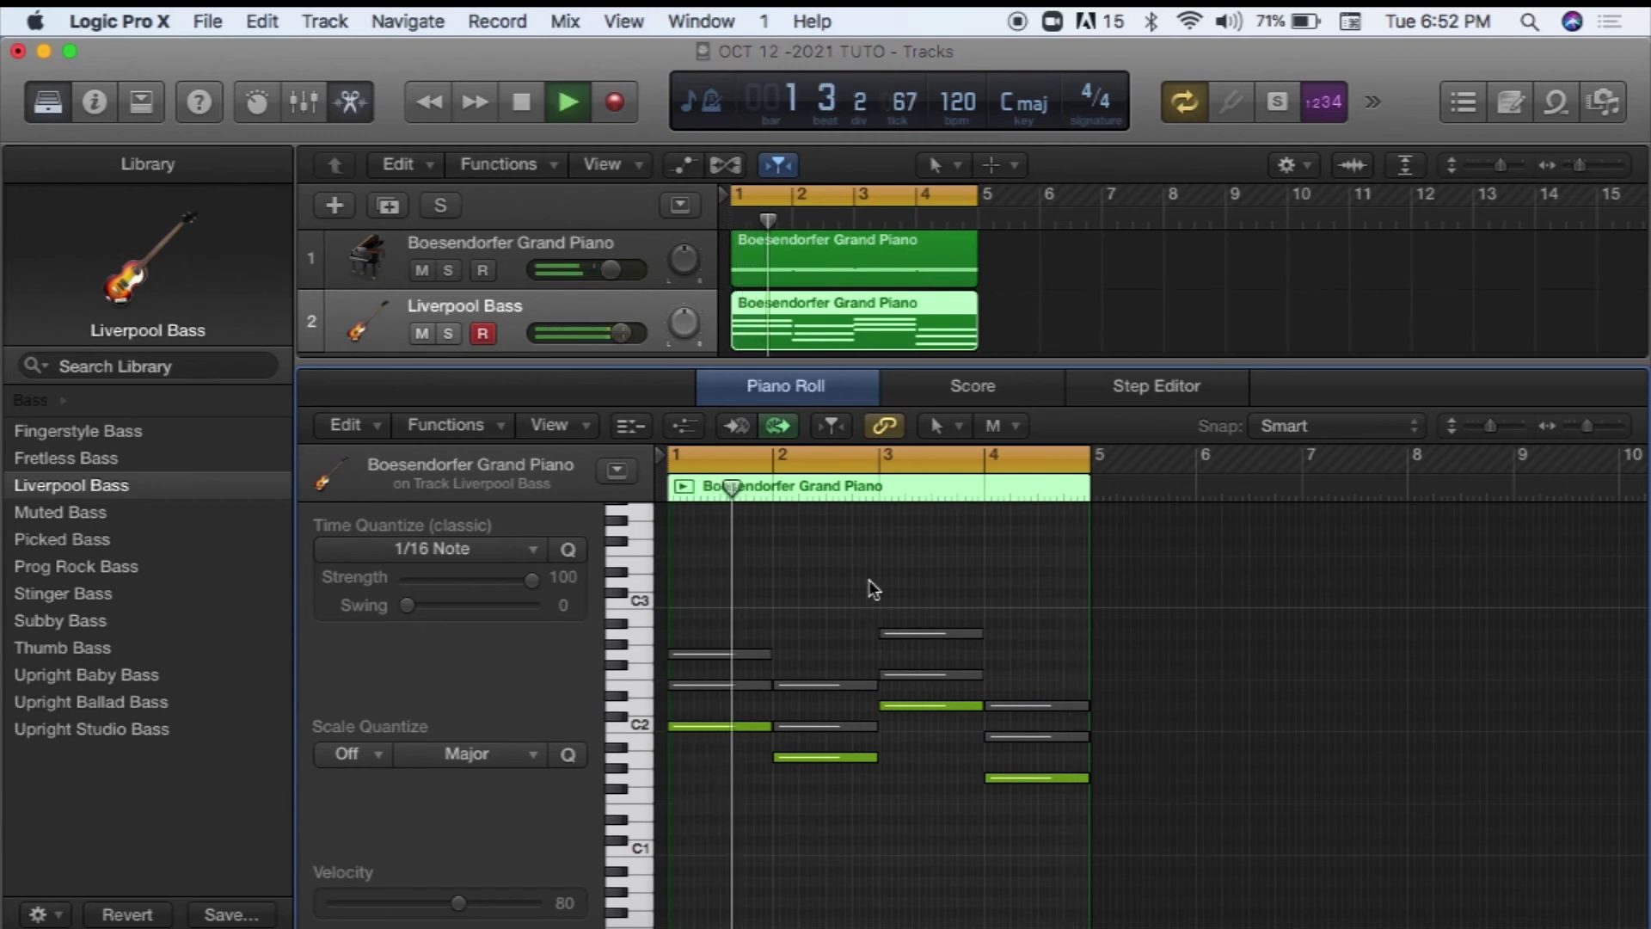
{"action": "key", "text": "space"}
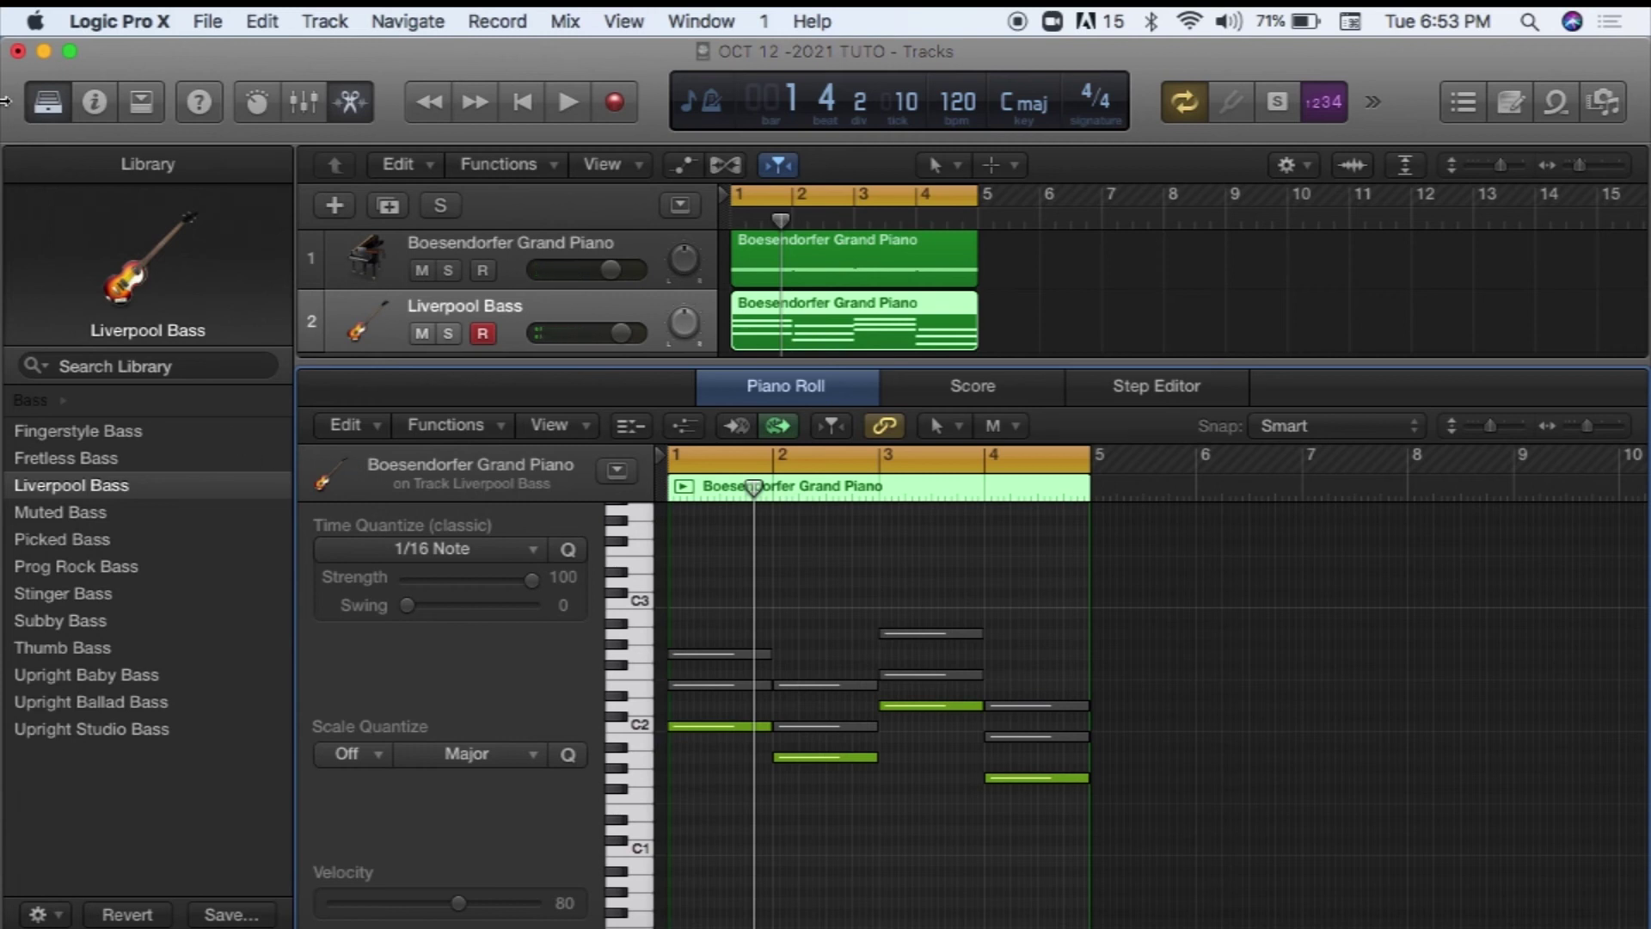
Show the Liverpool Bass channel strip in the inspector and insert the Arpeggiator MIDI effect on it
{"action": "left_click", "coordinate": [91, 104]}
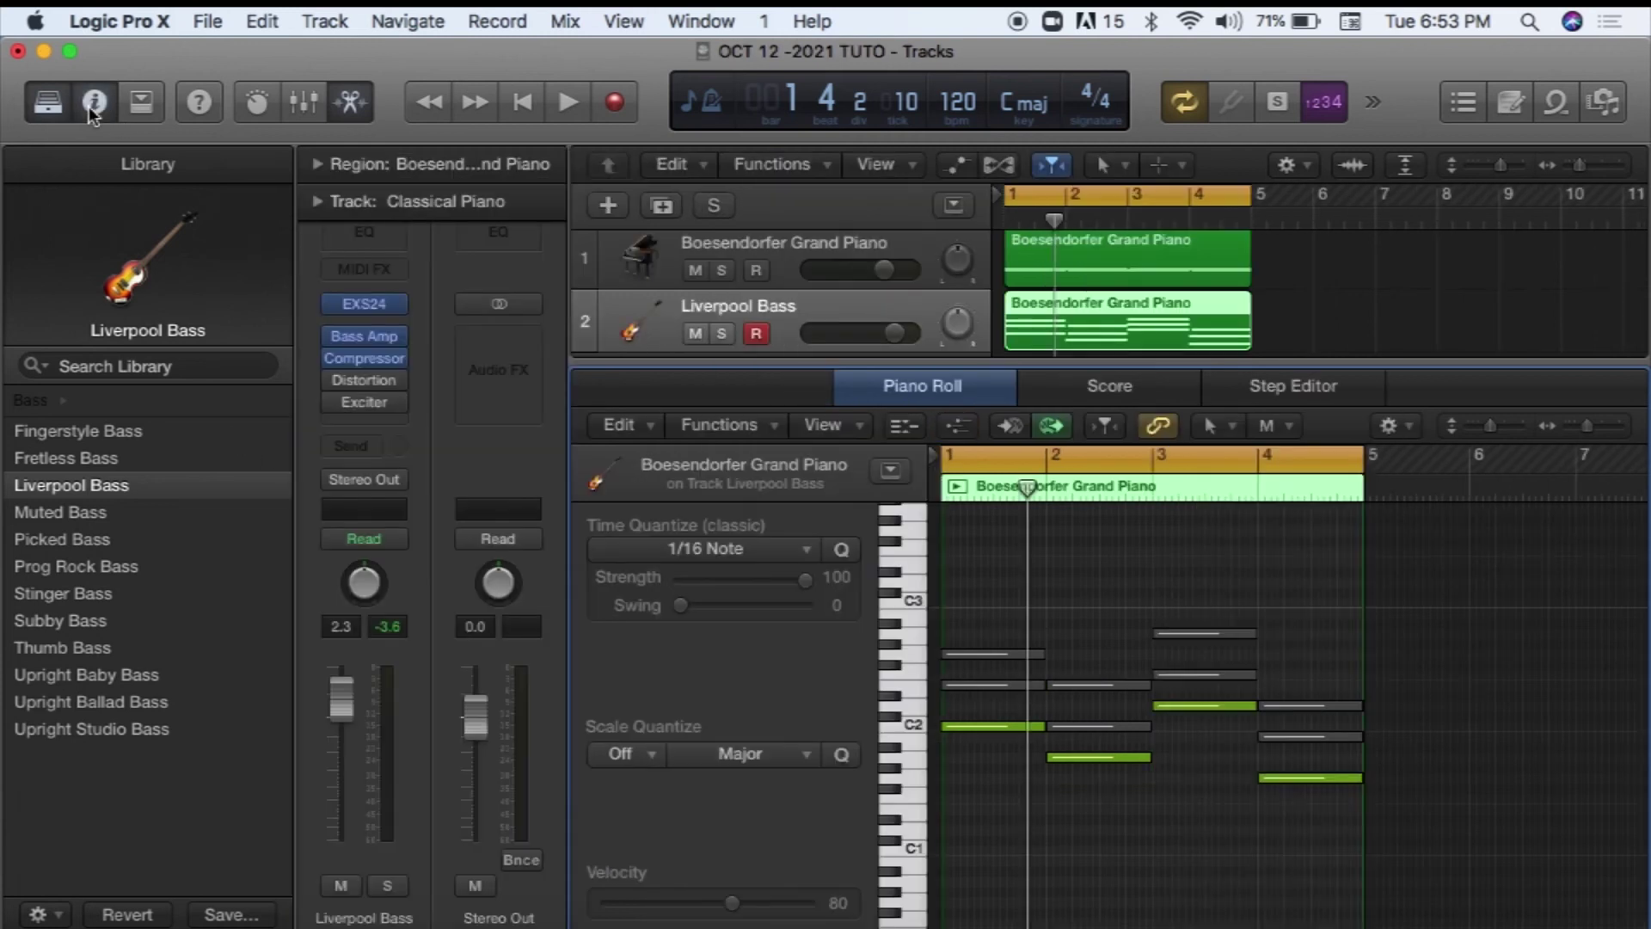
{"action": "left_click", "coordinate": [395, 423]}
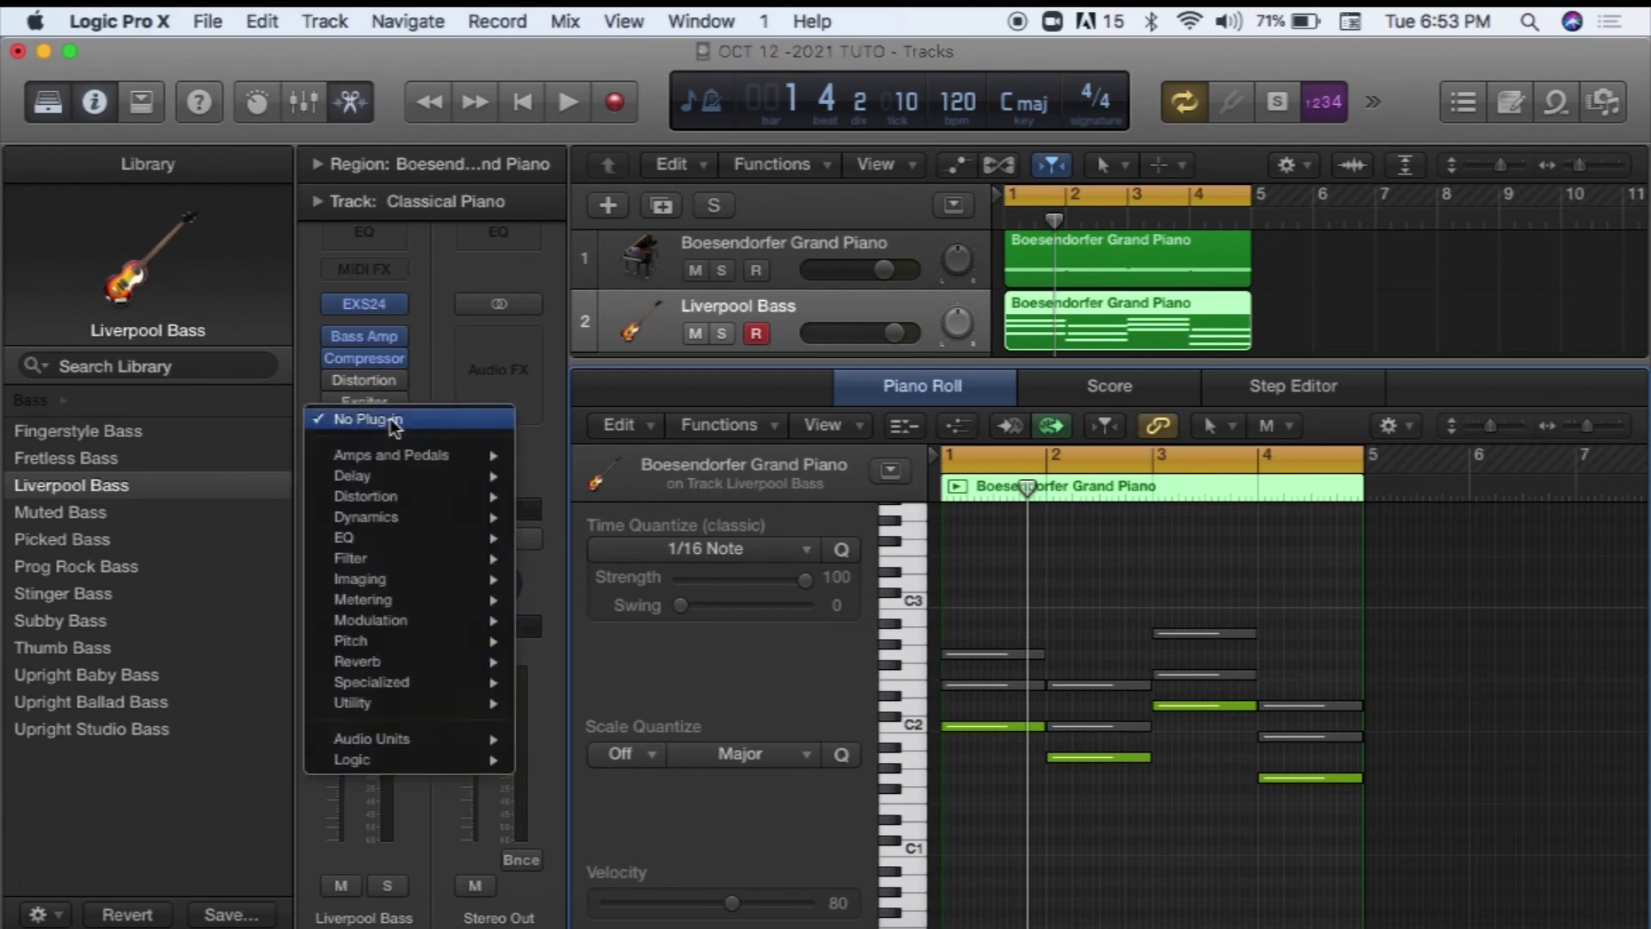
{"action": "left_click", "coordinate": [419, 337]}
{"action": "left_click", "coordinate": [398, 274]}
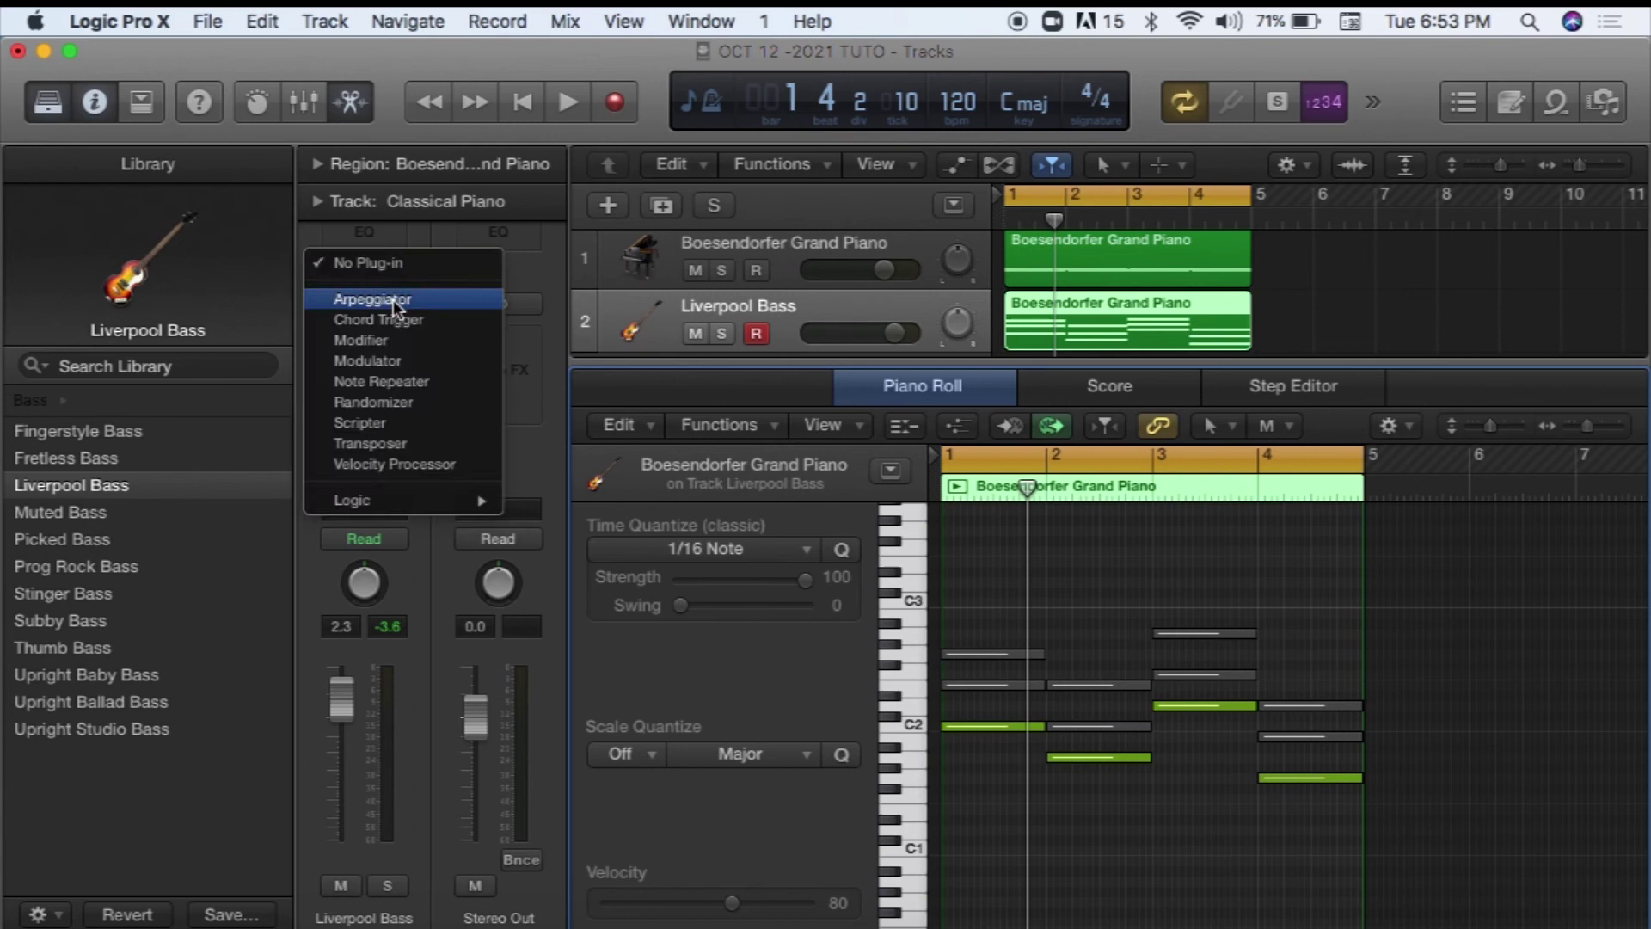
{"action": "left_click", "coordinate": [363, 301]}
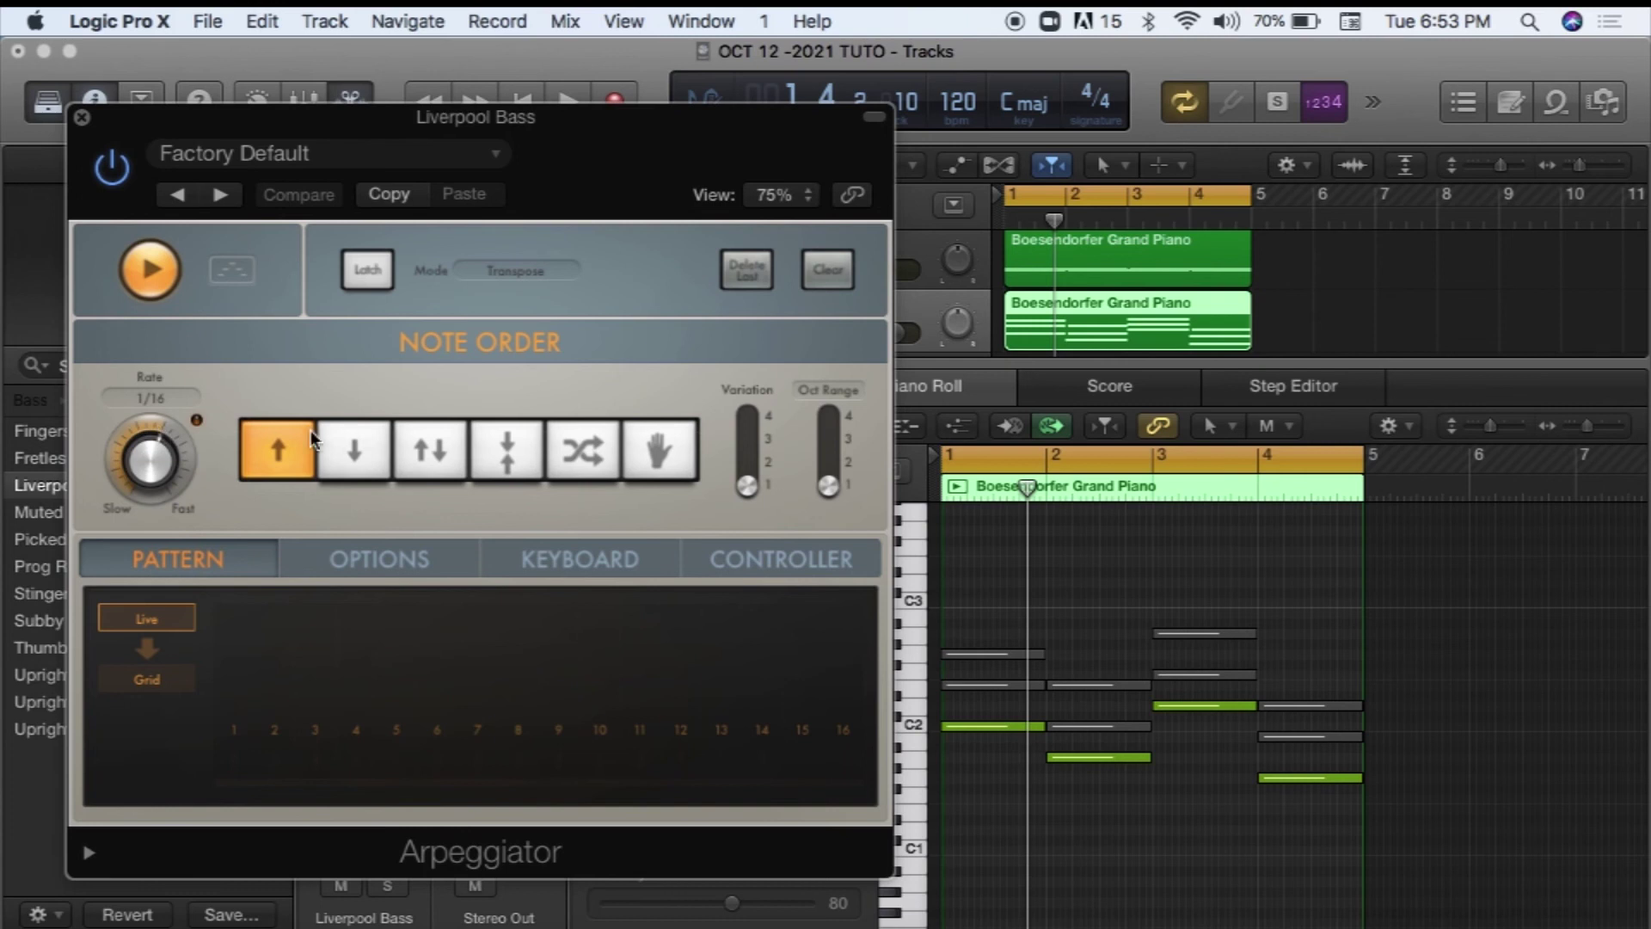
Play the loop to hear the bass through the Arpeggiator's default setting, raise the system volume and stop playback
{"action": "key", "text": "space"}
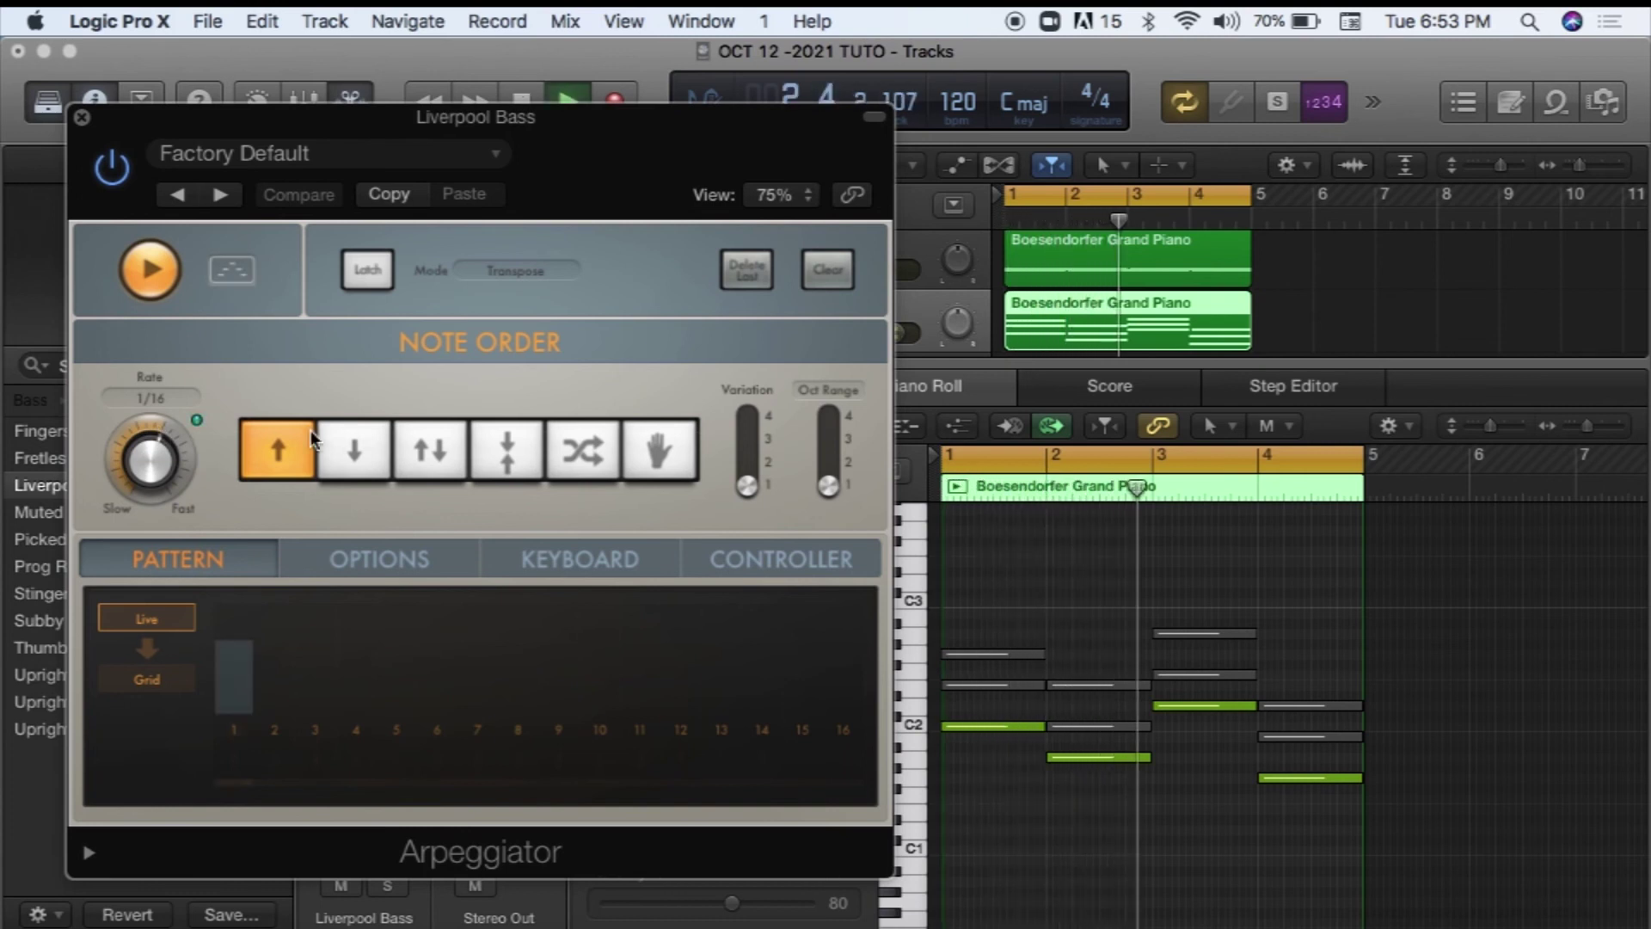
{"action": "key", "text": "XF86AudioRaiseVolume"}
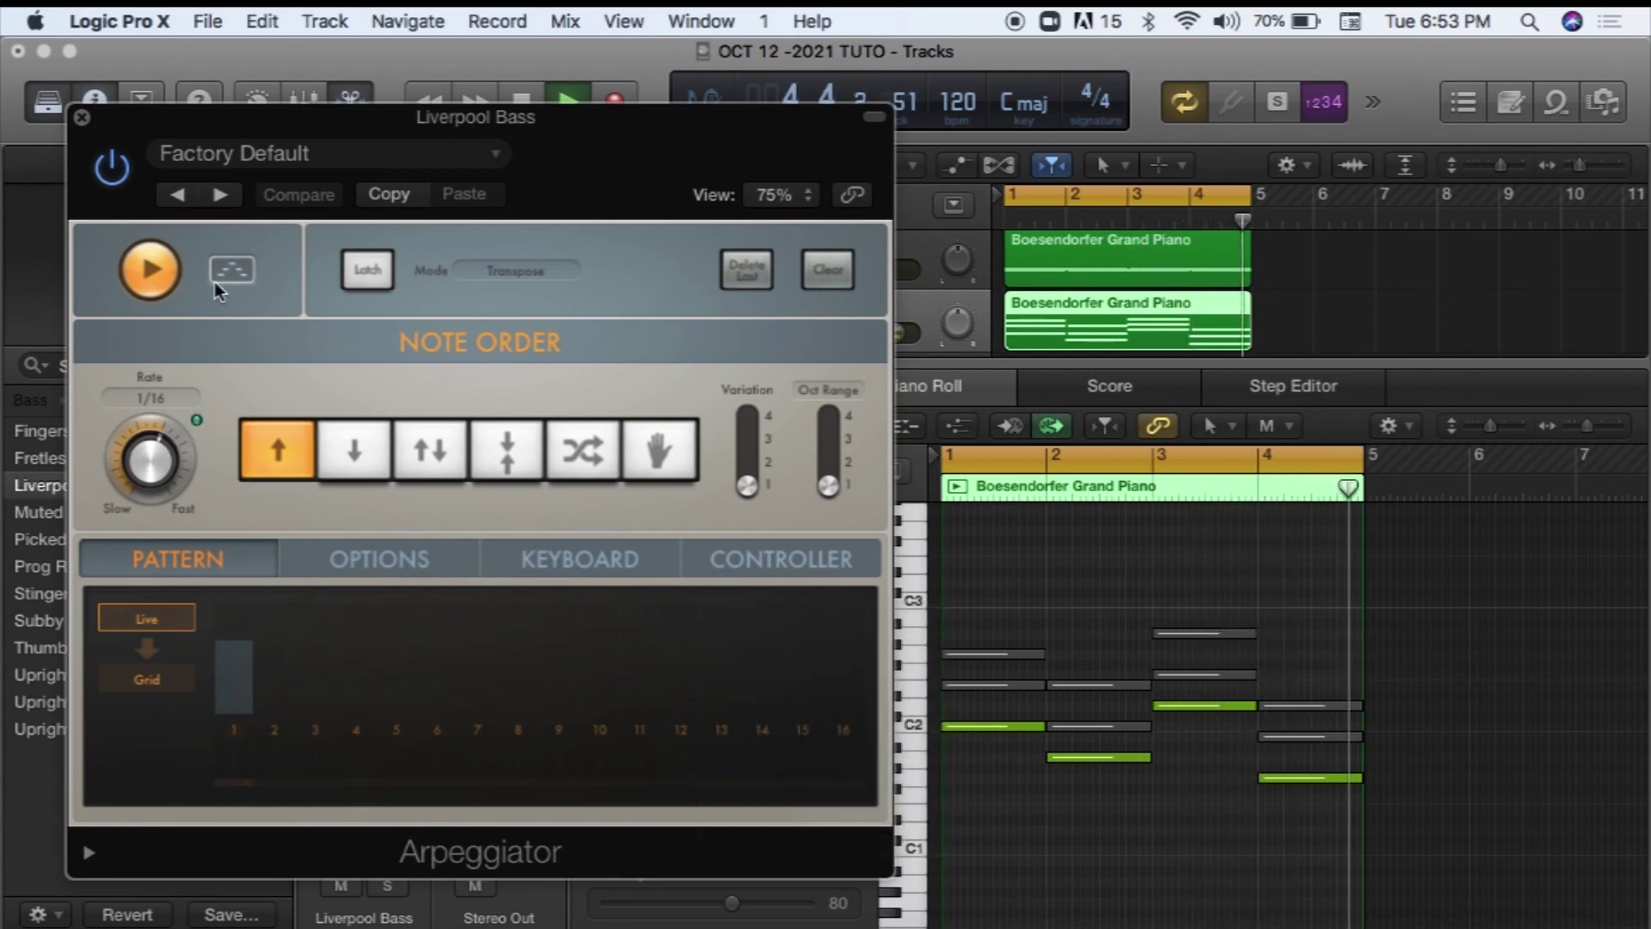
{"action": "key", "text": "space"}
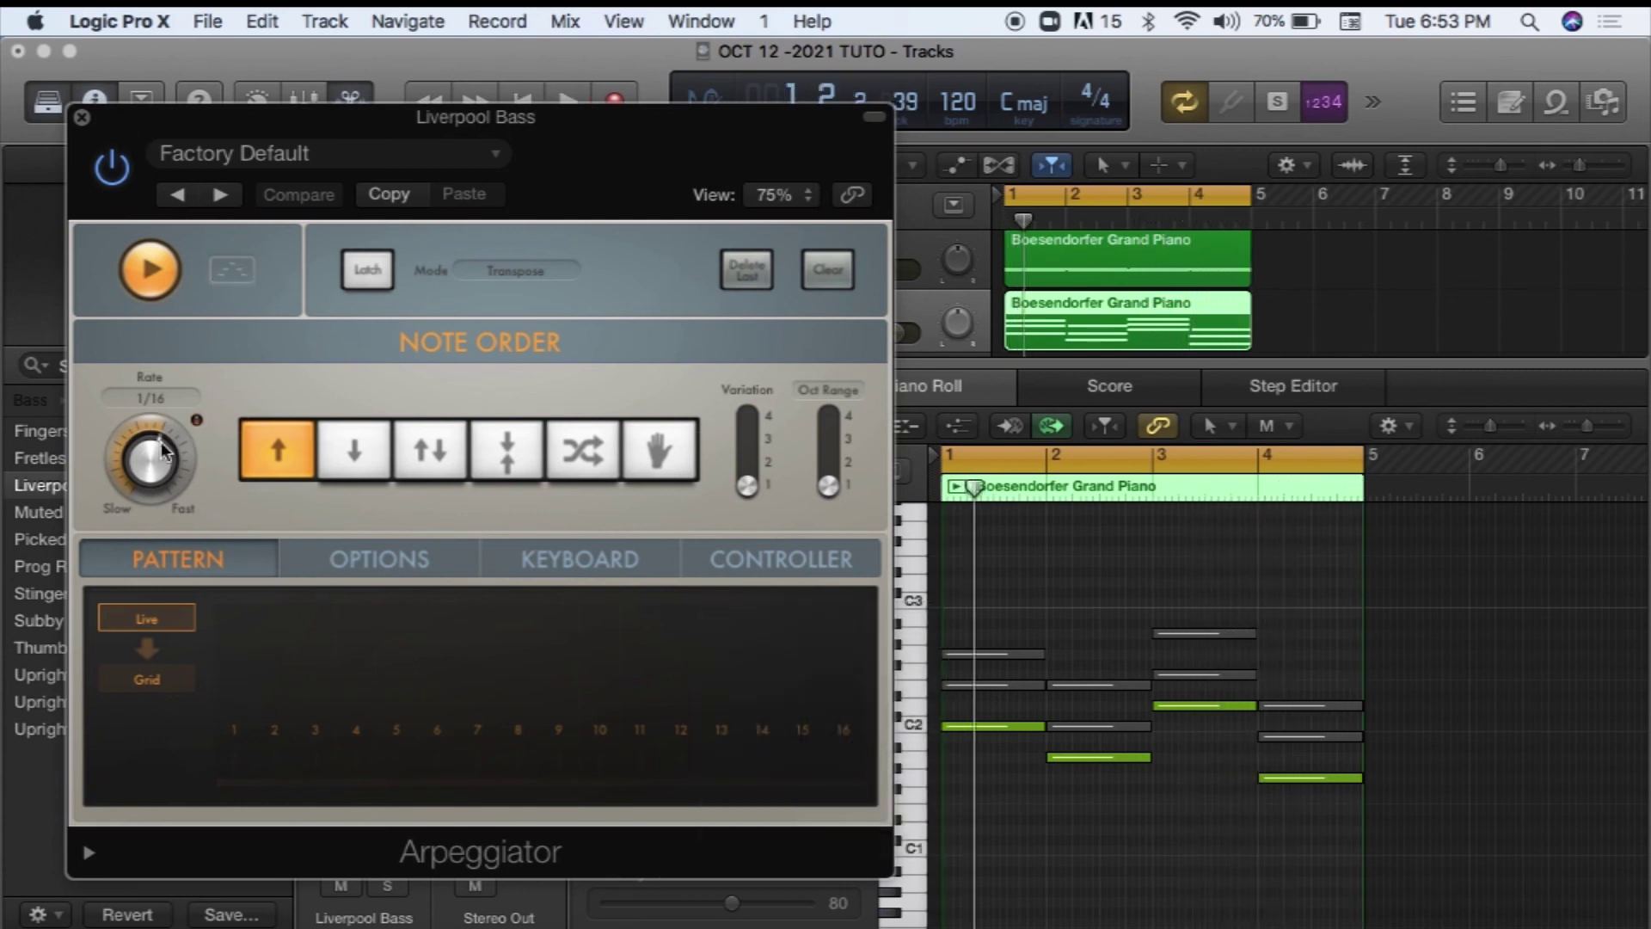
Slow the Arpeggiator rate to 1/8 and play the bass with the piano, moving the plug-in window clear of the transport controls
{"action": "left_click_drag", "start_coordinate": [166, 432], "coordinate": [138, 427]}
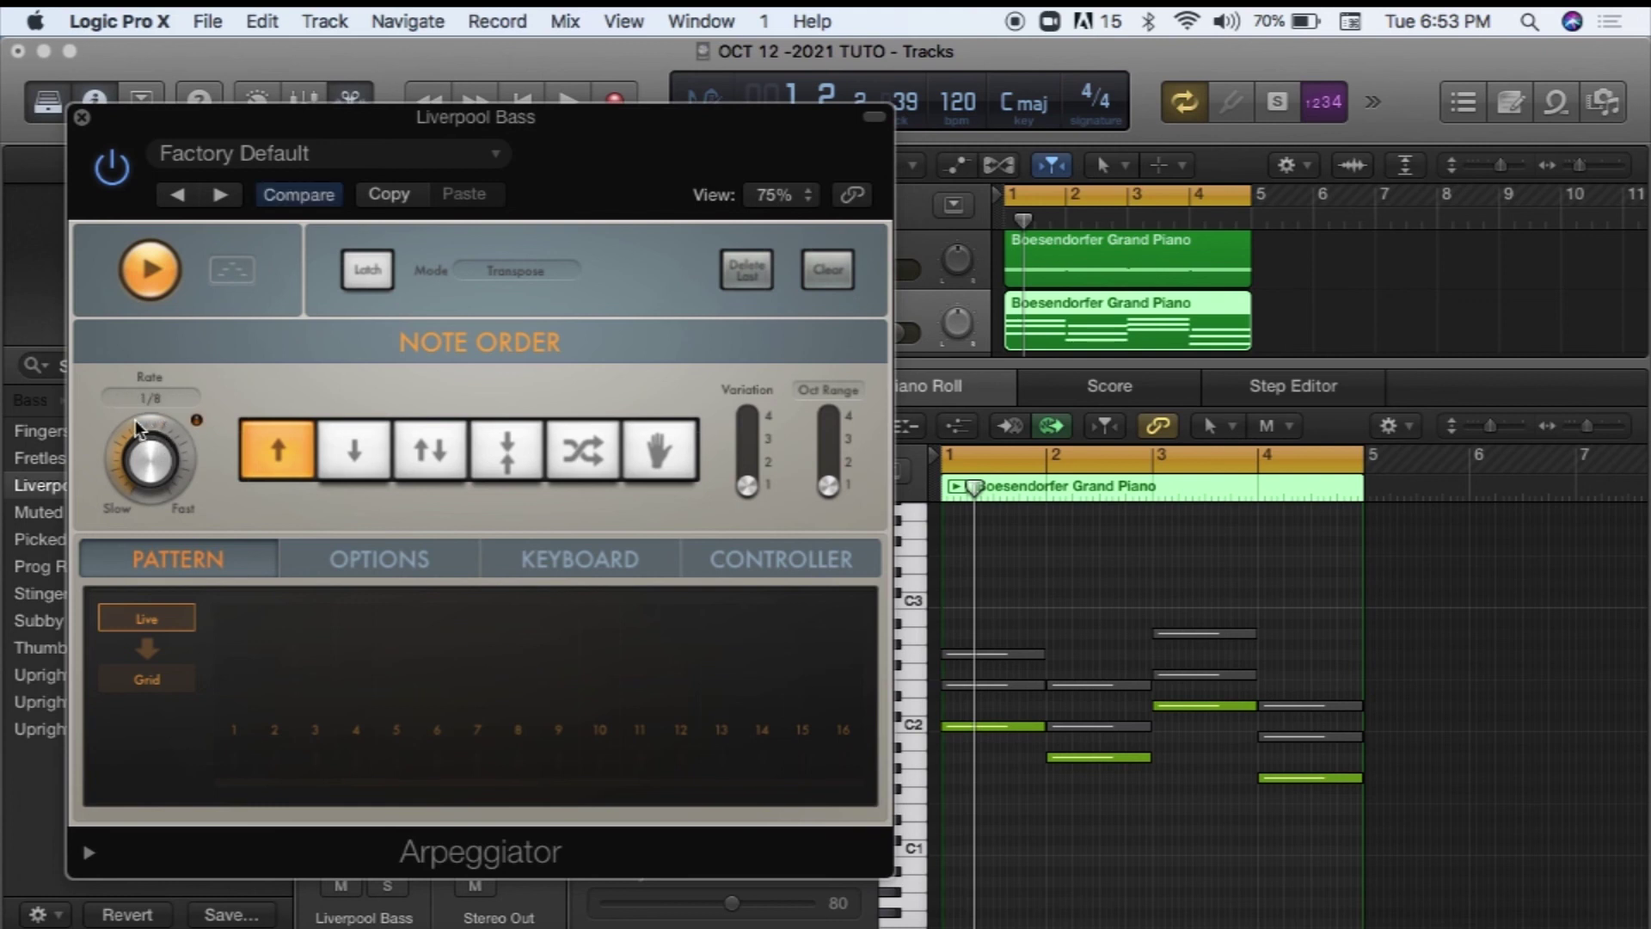
{"action": "key", "text": "space"}
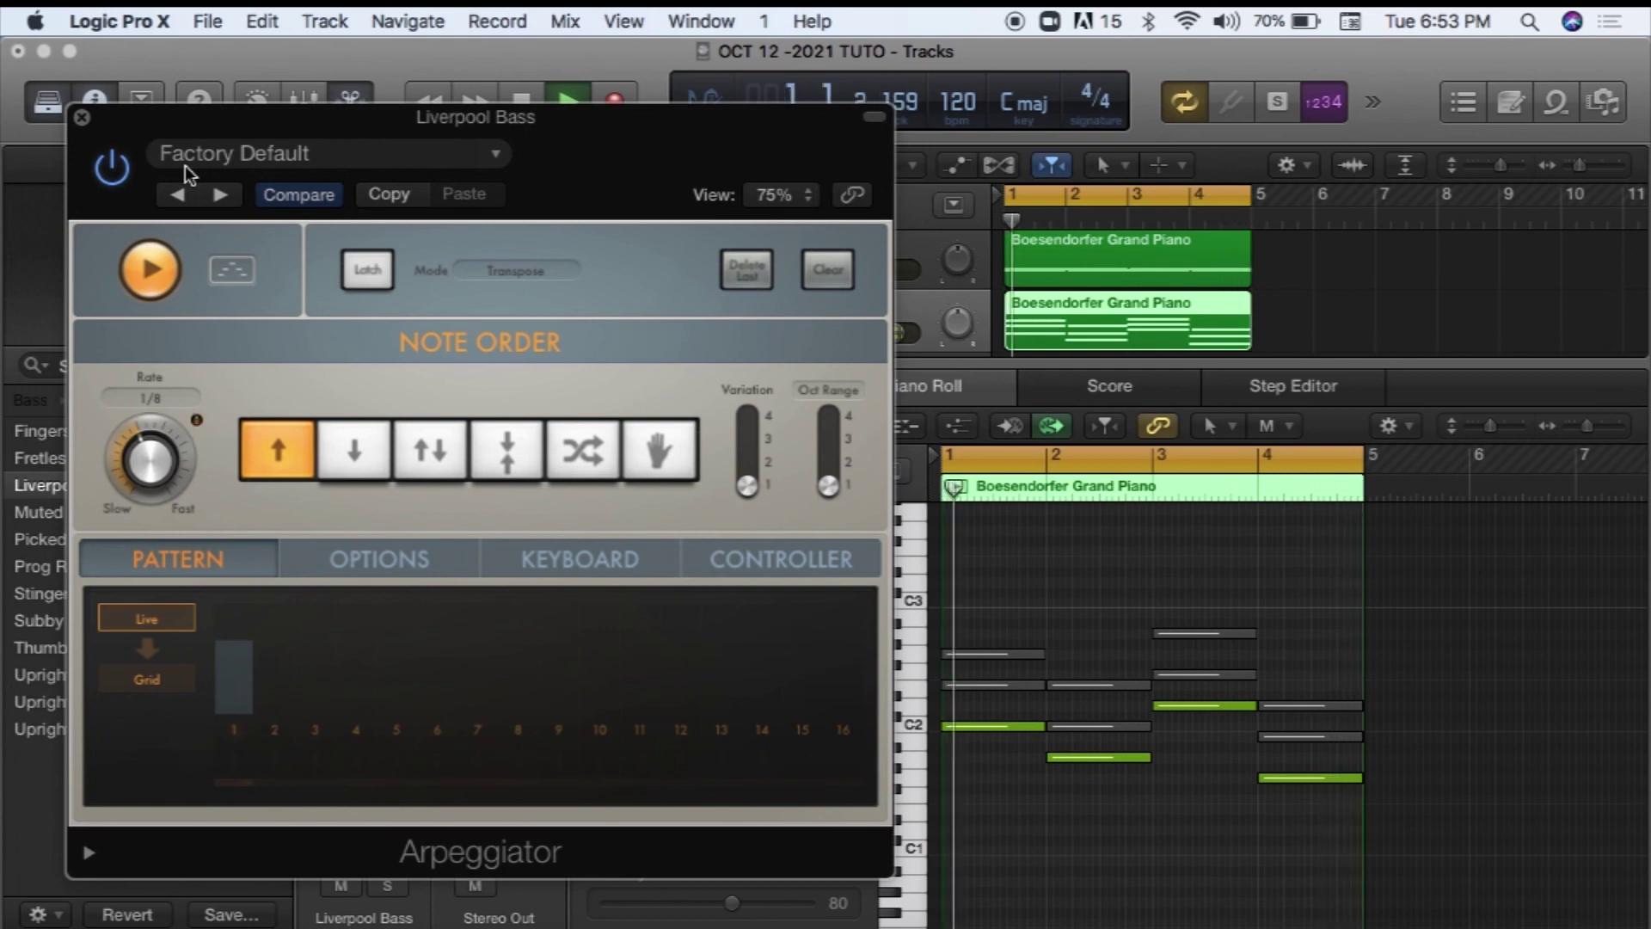
{"action": "left_click_drag", "start_coordinate": [585, 152], "coordinate": [401, 114]}
{"action": "left_click_drag", "start_coordinate": [878, 272], "coordinate": [914, 277]}
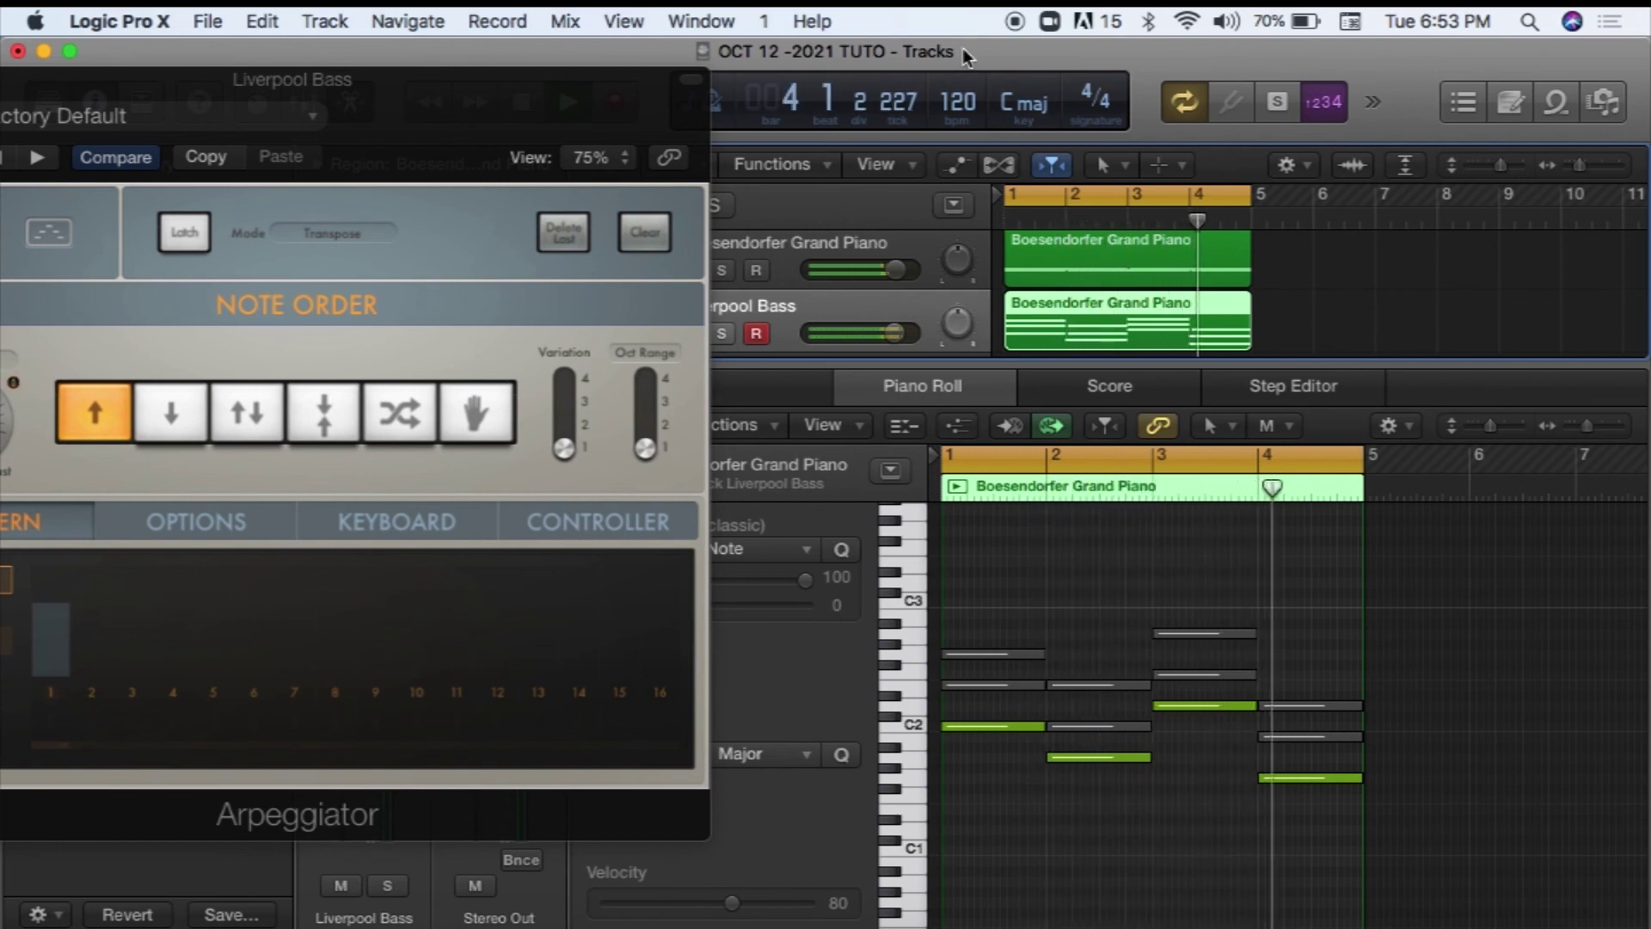
{"action": "left_click_drag", "start_coordinate": [468, 86], "coordinate": [843, 311]}
{"action": "left_click", "coordinate": [522, 103]}
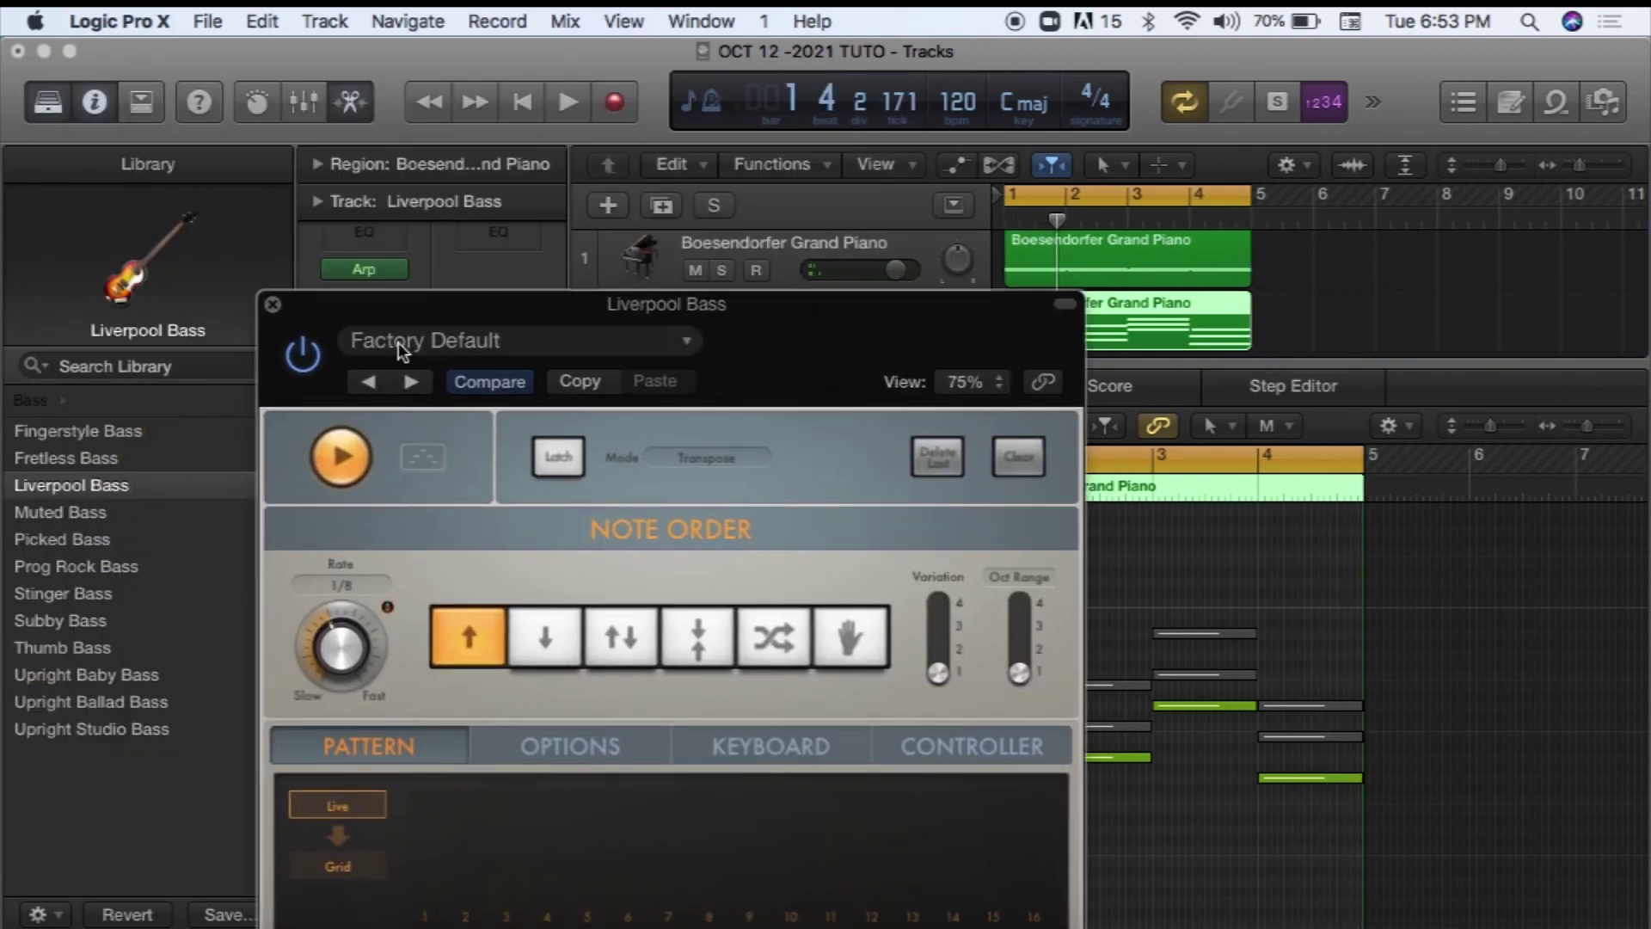
Load the Classic Cycle 02 Arpeggiator preset, audition it, and set its rate to 1/8 for another listen
{"action": "left_click", "coordinate": [685, 341]}
{"action": "scroll", "coordinate": [624, 558], "scroll_direction": "down", "scroll_amount": 10}
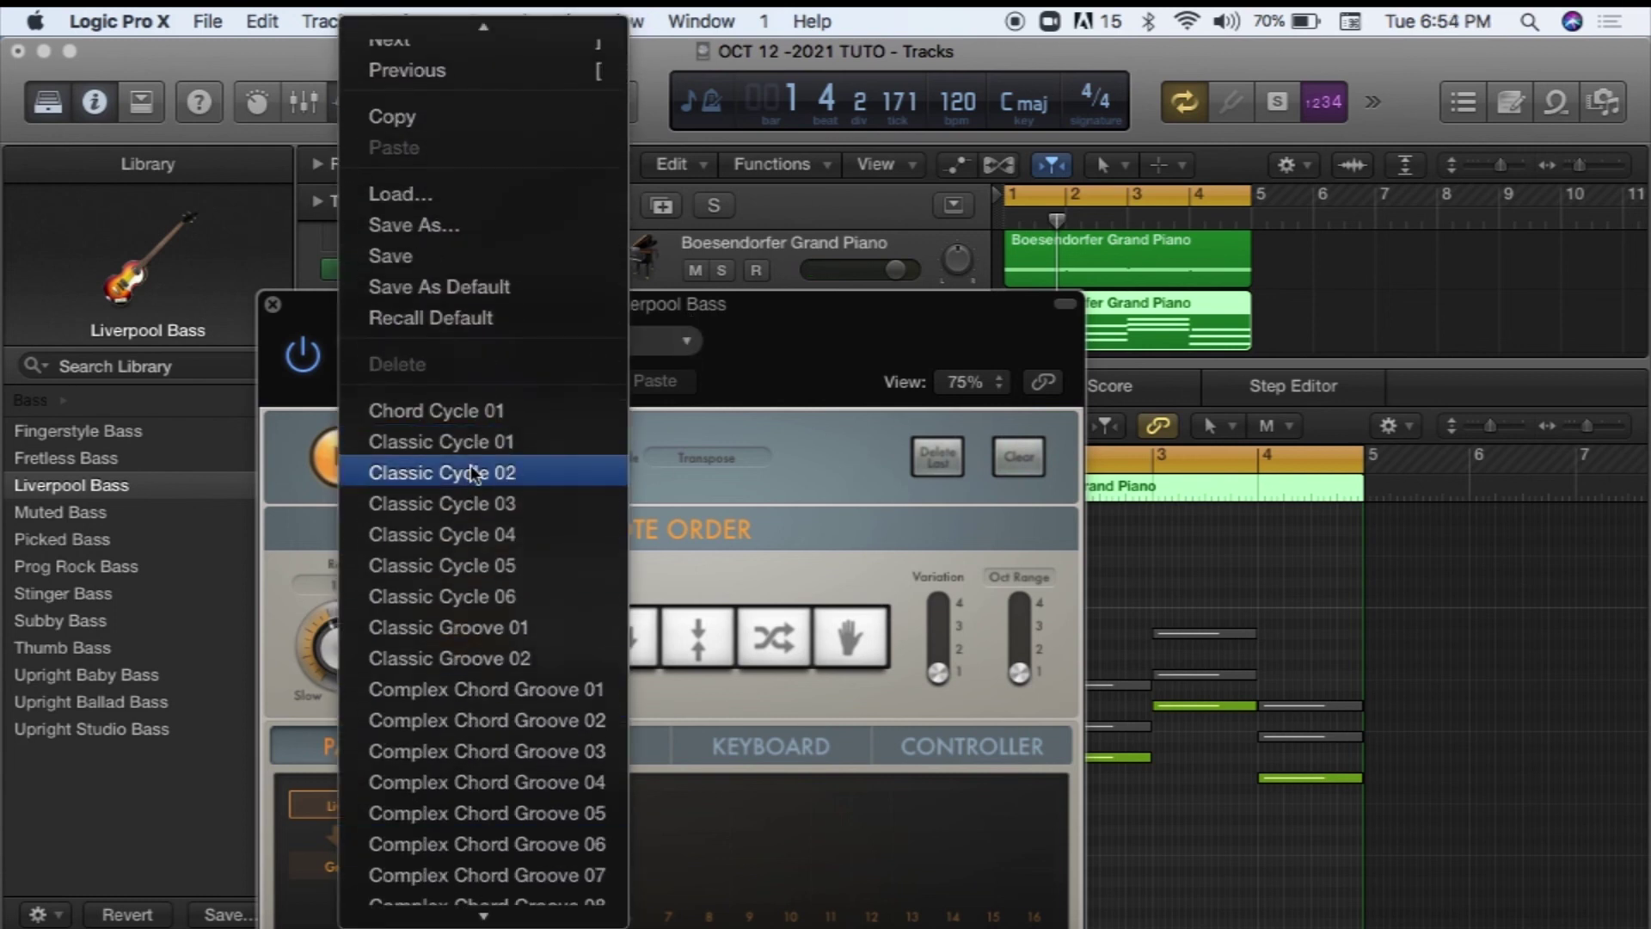
{"action": "mouse_move", "coordinate": [483, 915]}
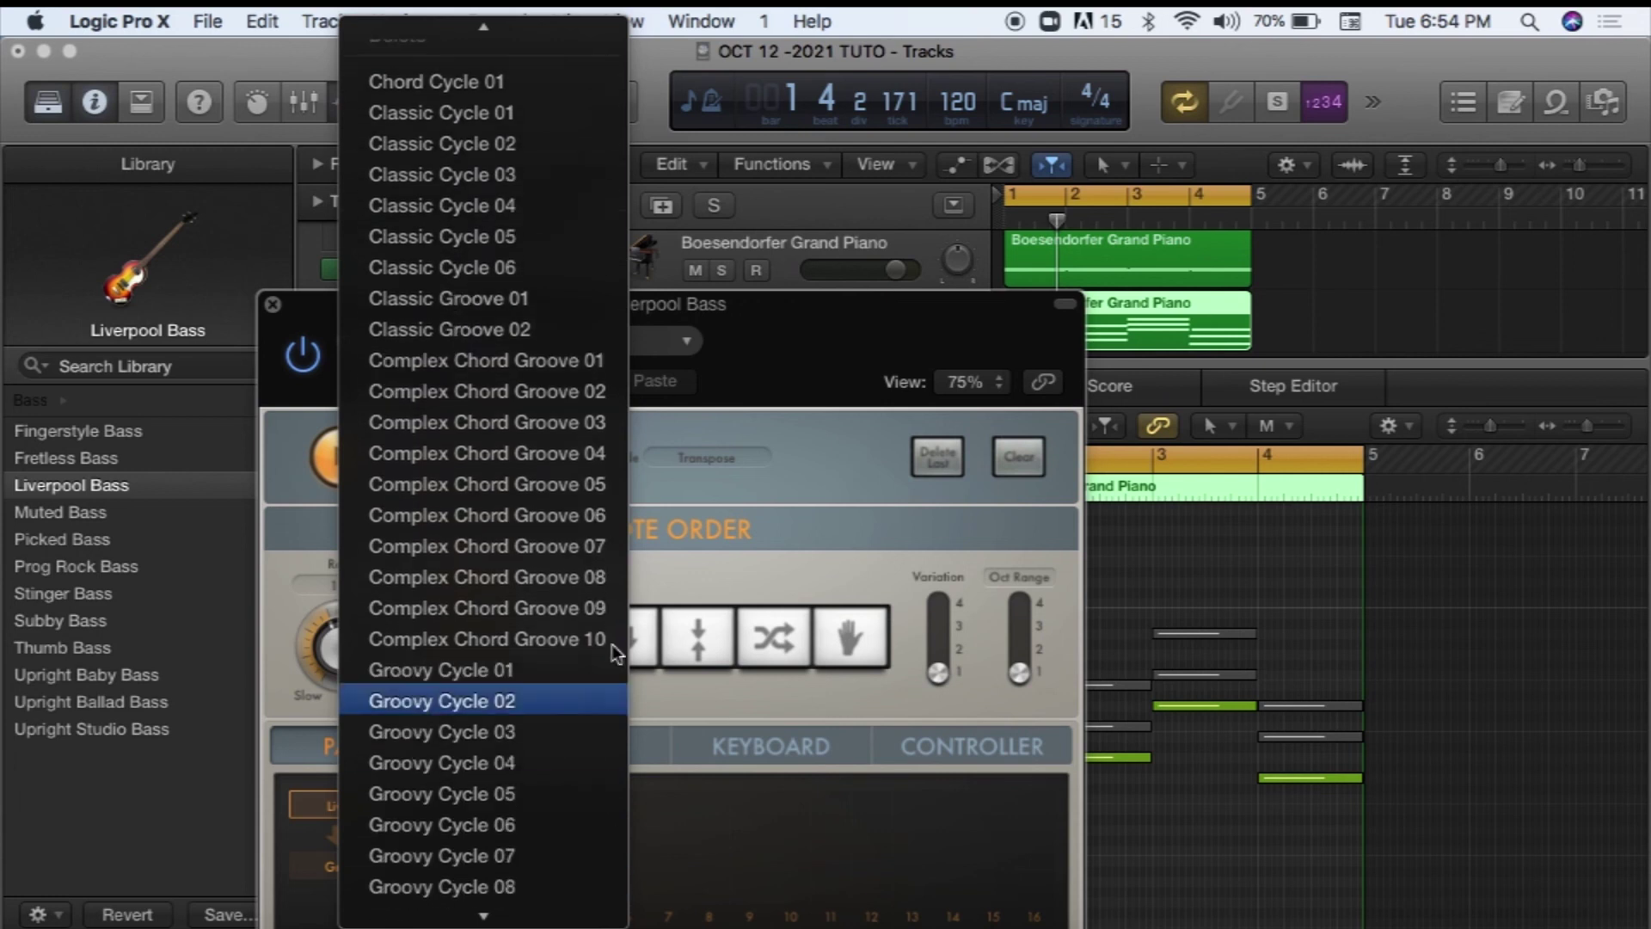
{"action": "mouse_move", "coordinate": [554, 34]}
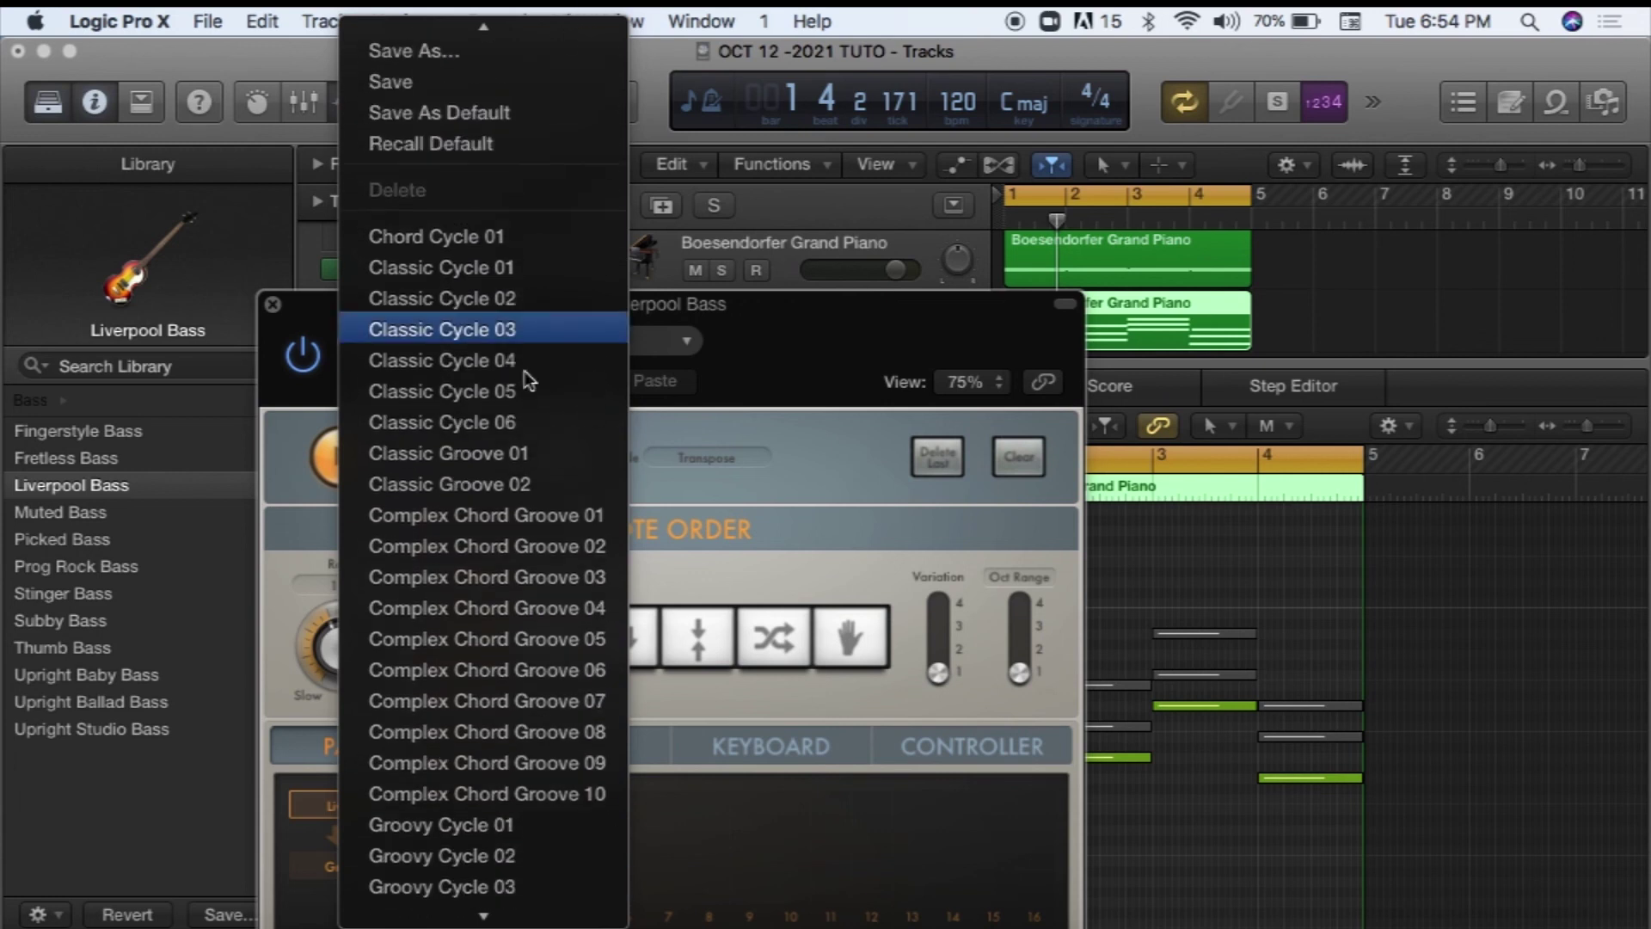
{"action": "left_click", "coordinate": [506, 299]}
{"action": "key", "text": "space"}
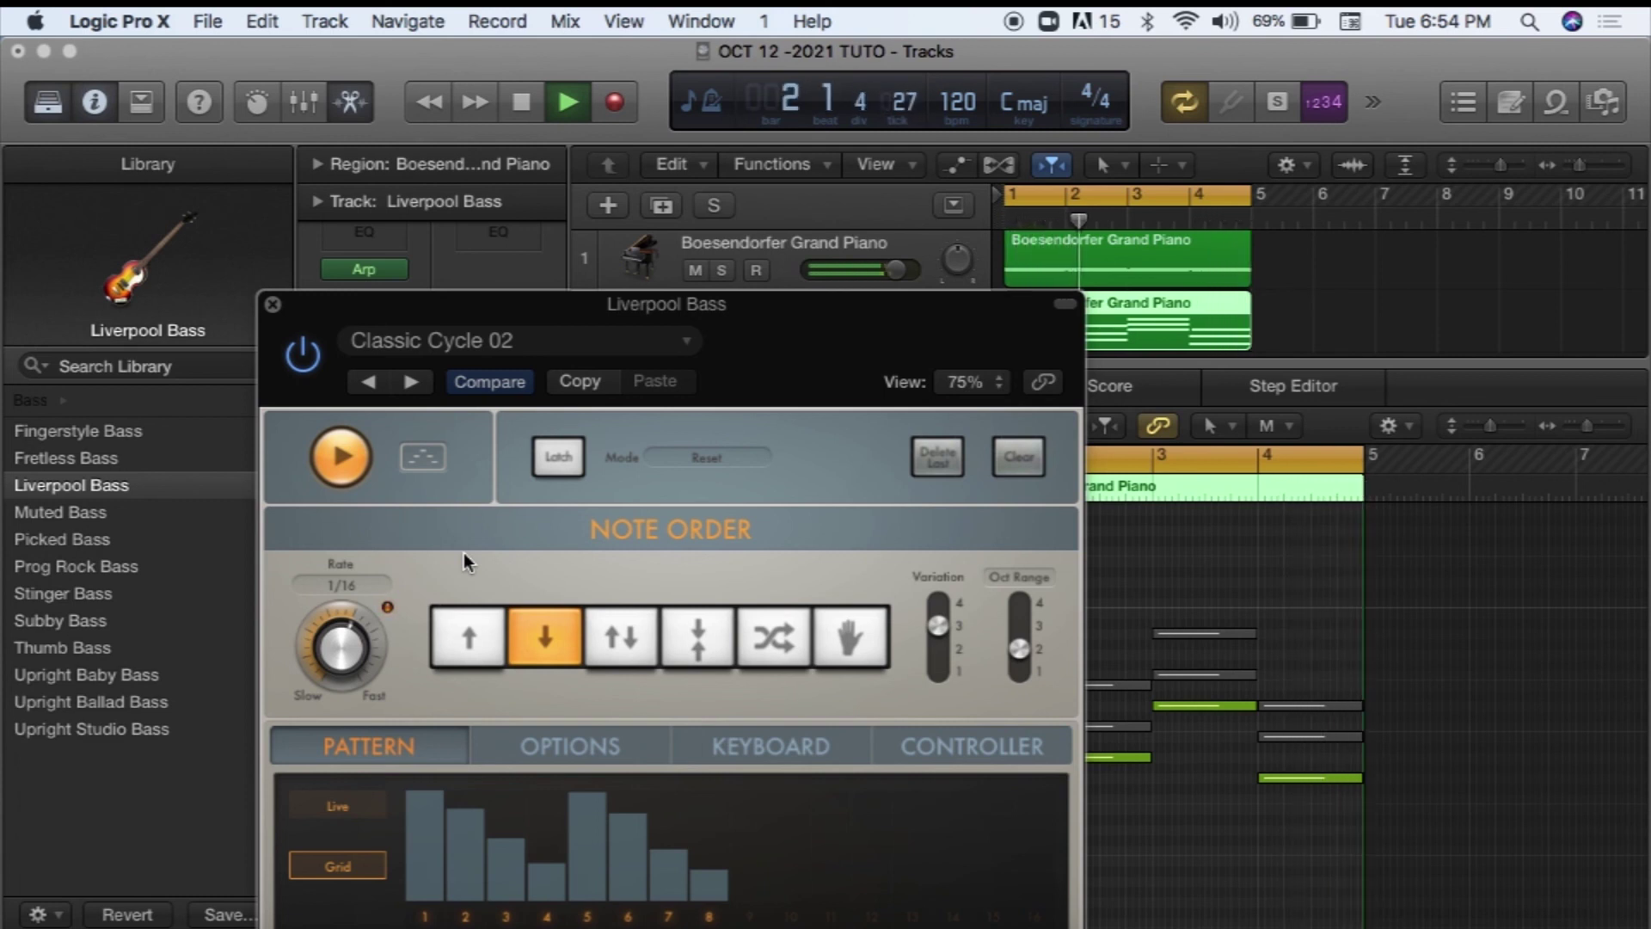
{"action": "left_click", "coordinate": [521, 103]}
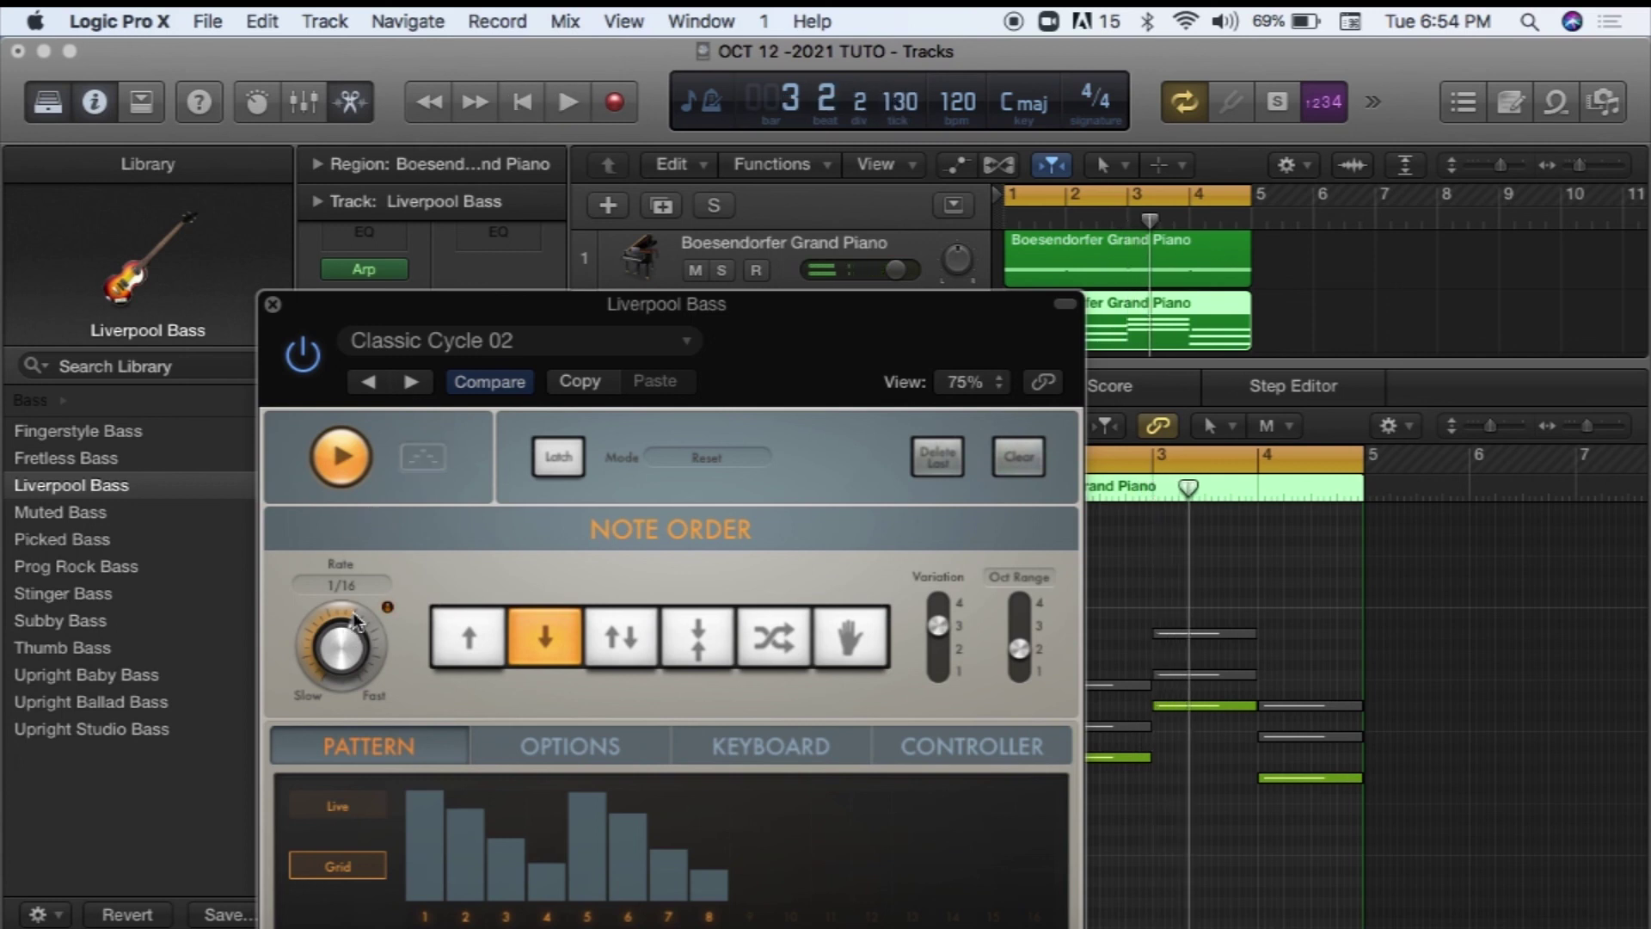
{"action": "left_click_drag", "start_coordinate": [338, 612], "coordinate": [332, 614]}
{"action": "key", "text": "space"}
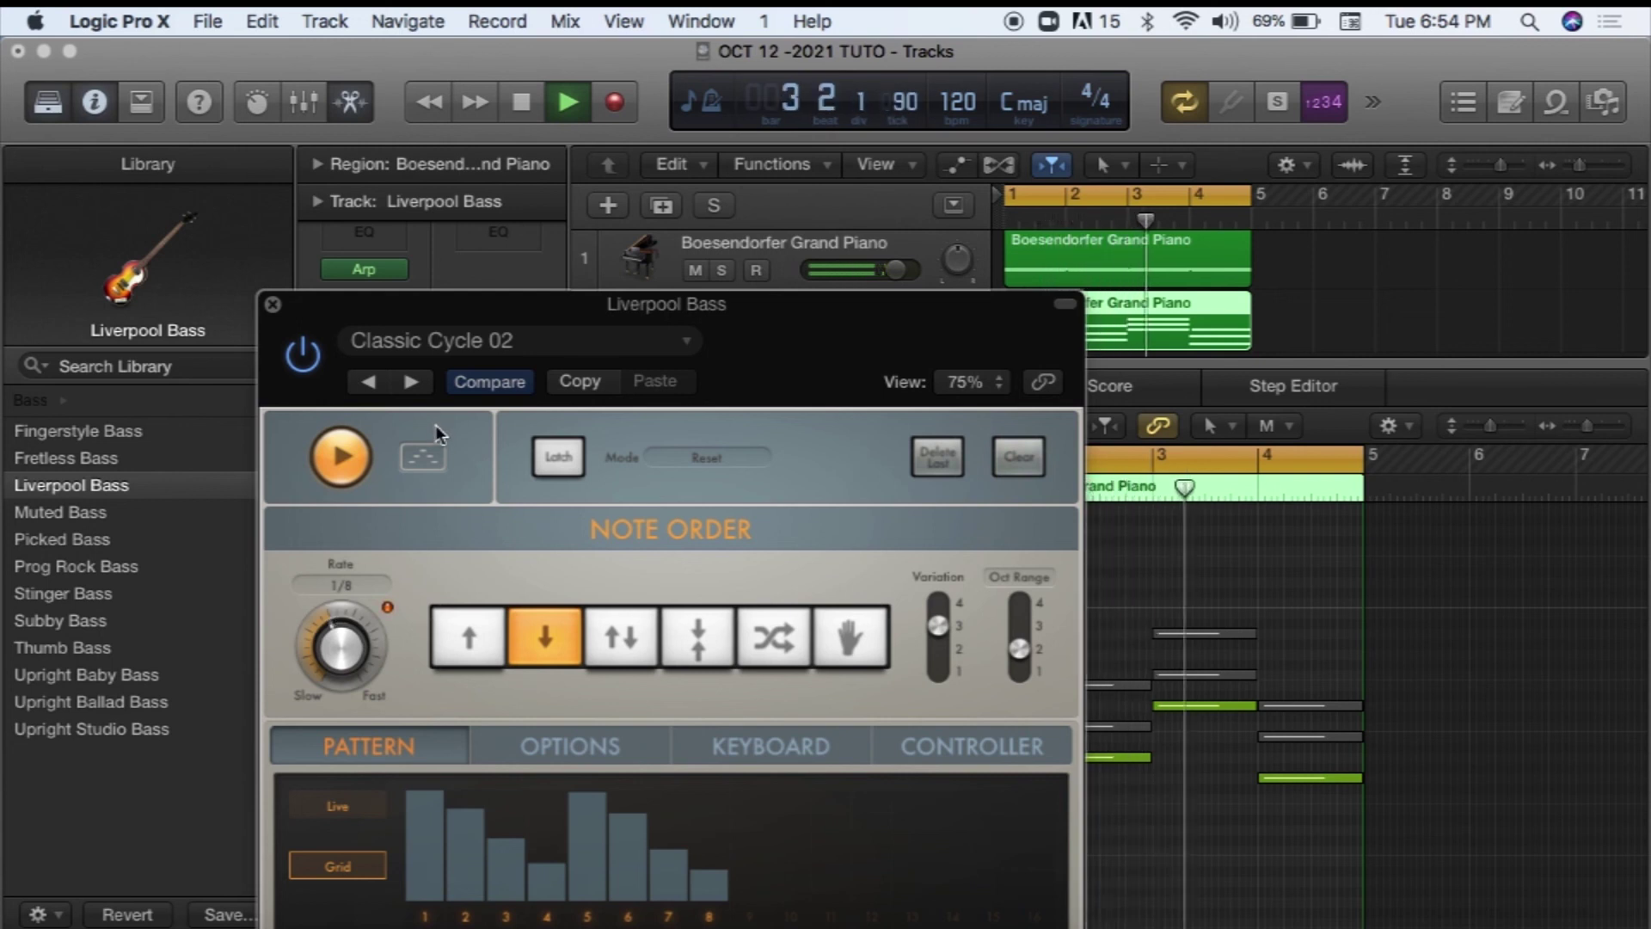
Switch the Arpeggiator to the Classic Cycle 01 preset, set its rate to 1/8 and audition the pattern
{"action": "left_click", "coordinate": [684, 338]}
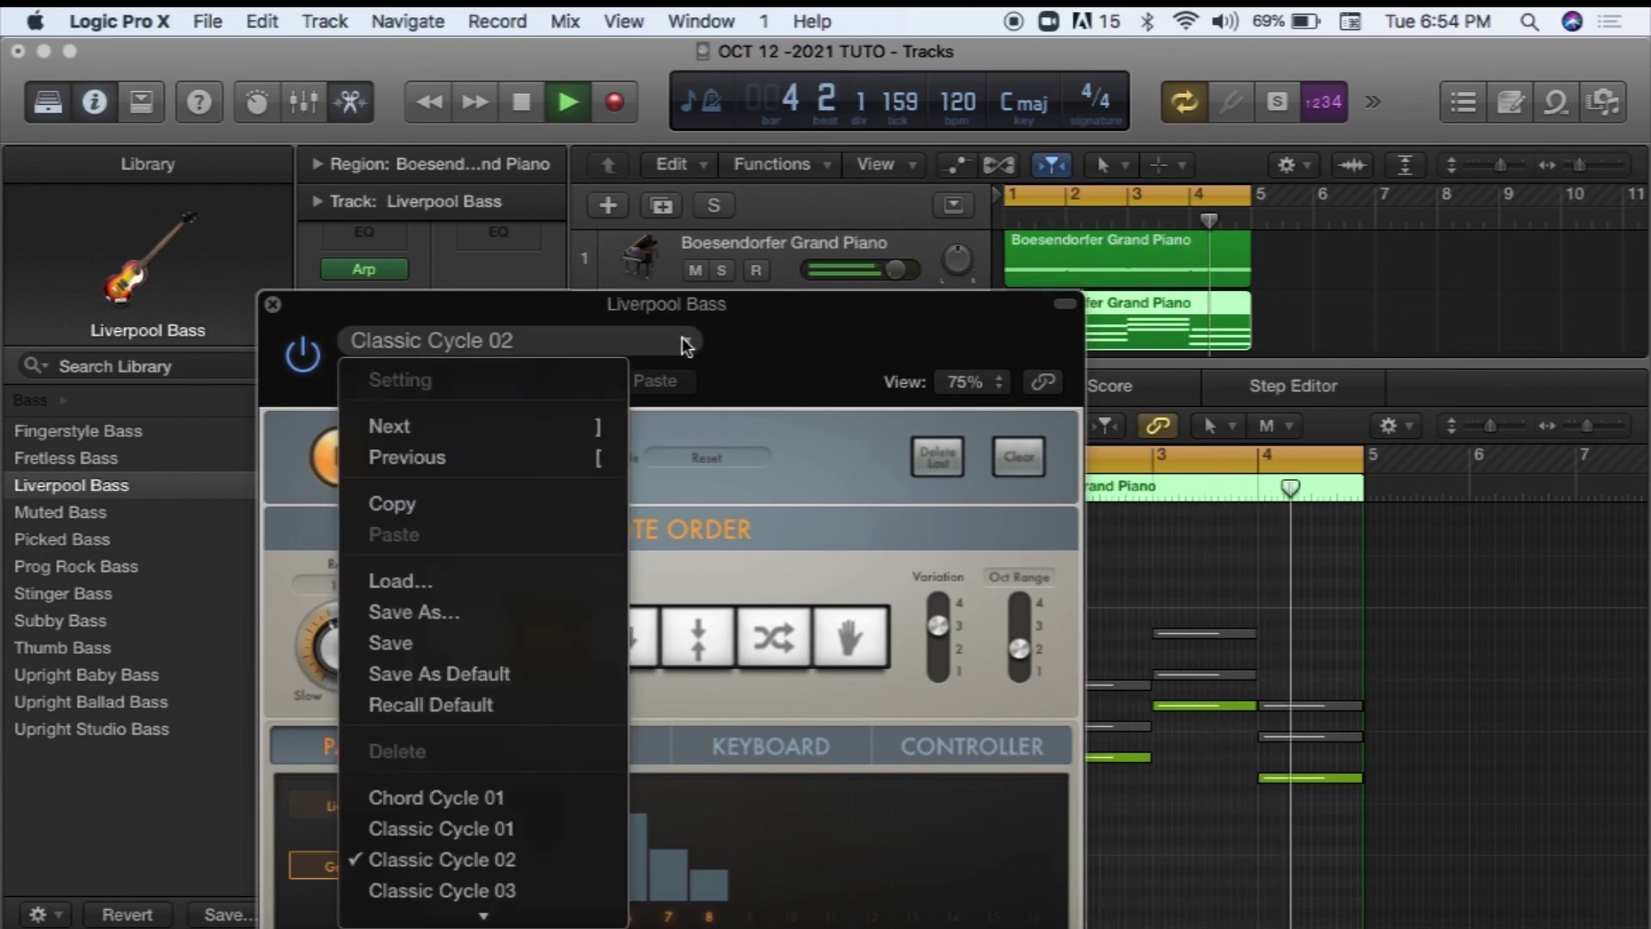
{"action": "left_click", "coordinate": [581, 831]}
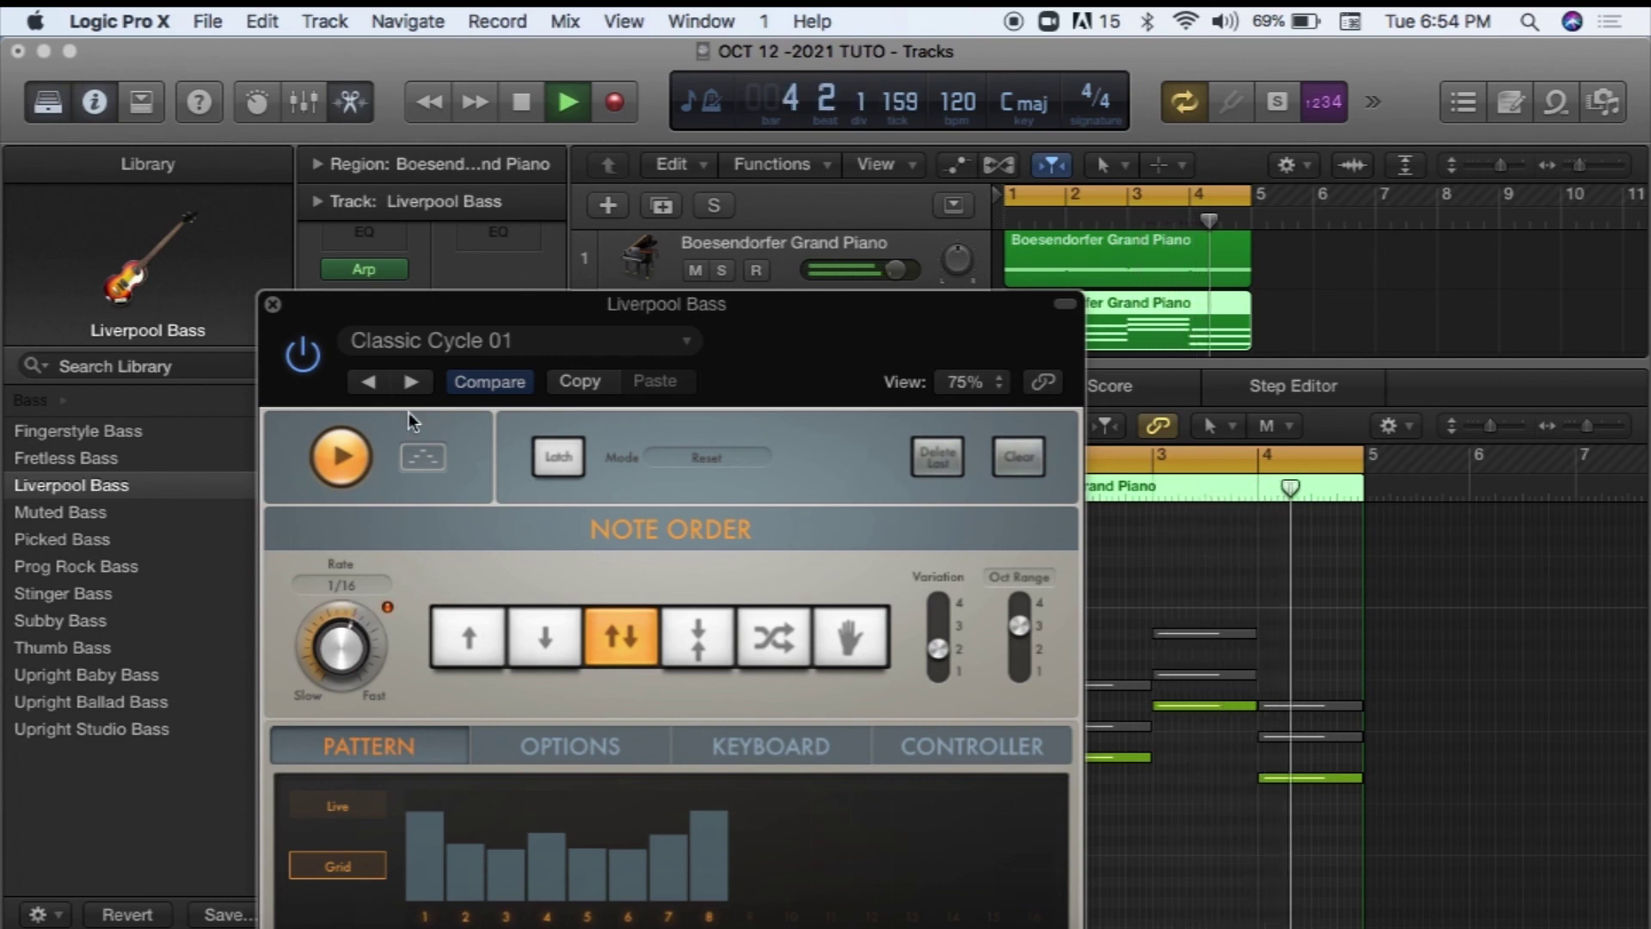
{"action": "left_click", "coordinate": [521, 105]}
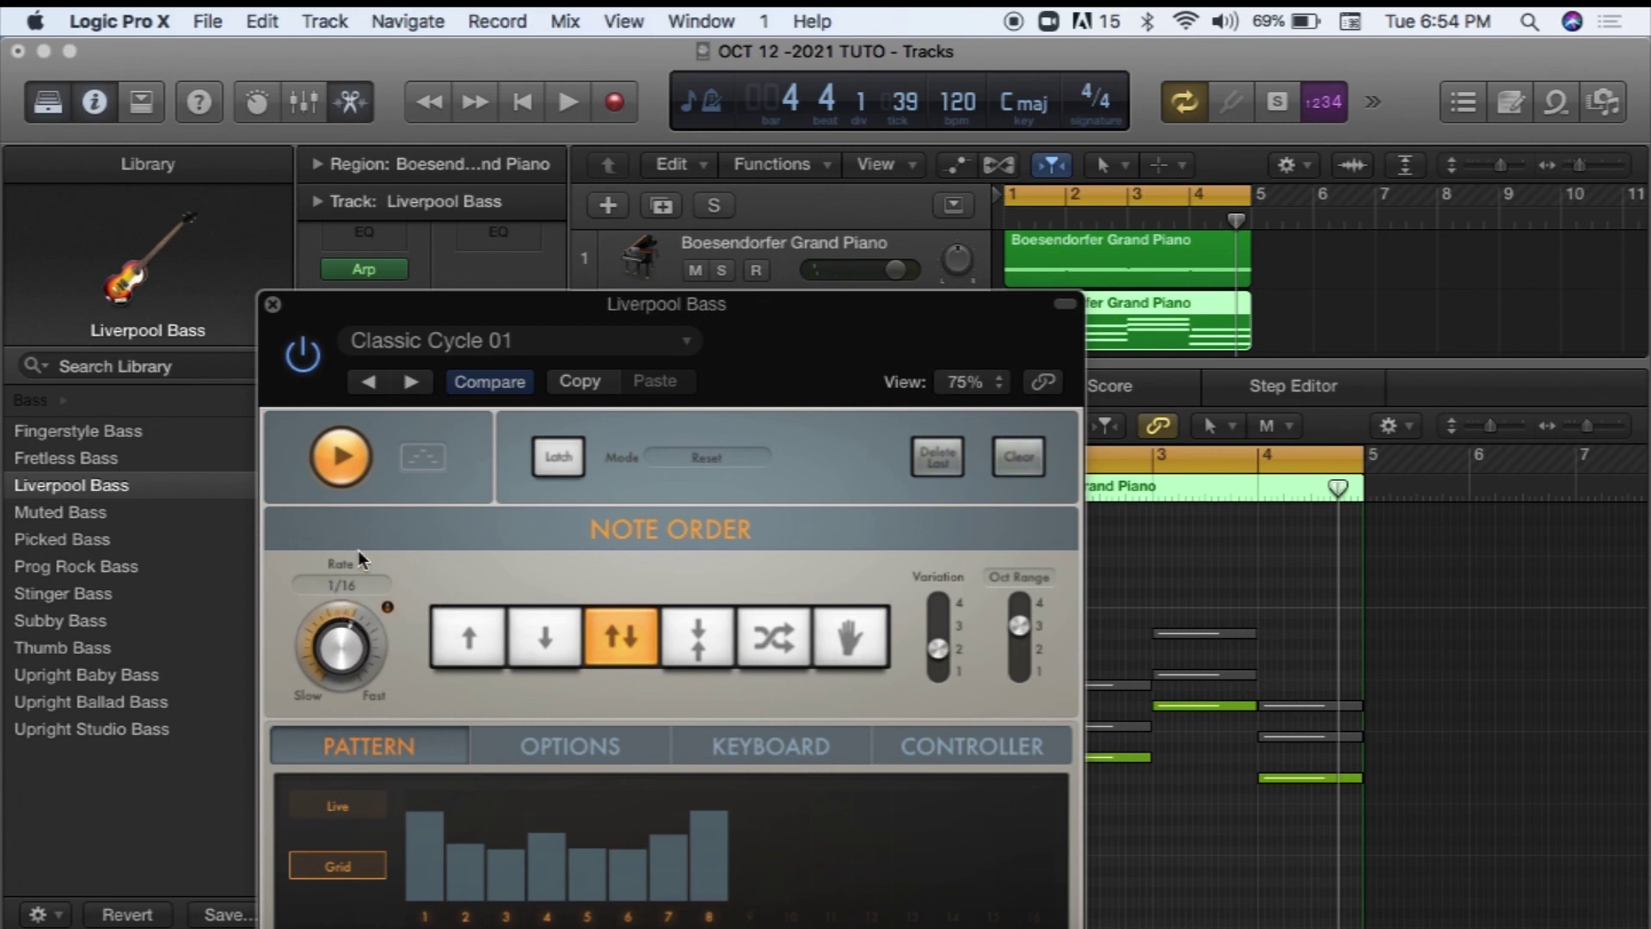
{"action": "left_click_drag", "start_coordinate": [352, 609], "coordinate": [326, 613]}
{"action": "key", "text": "space"}
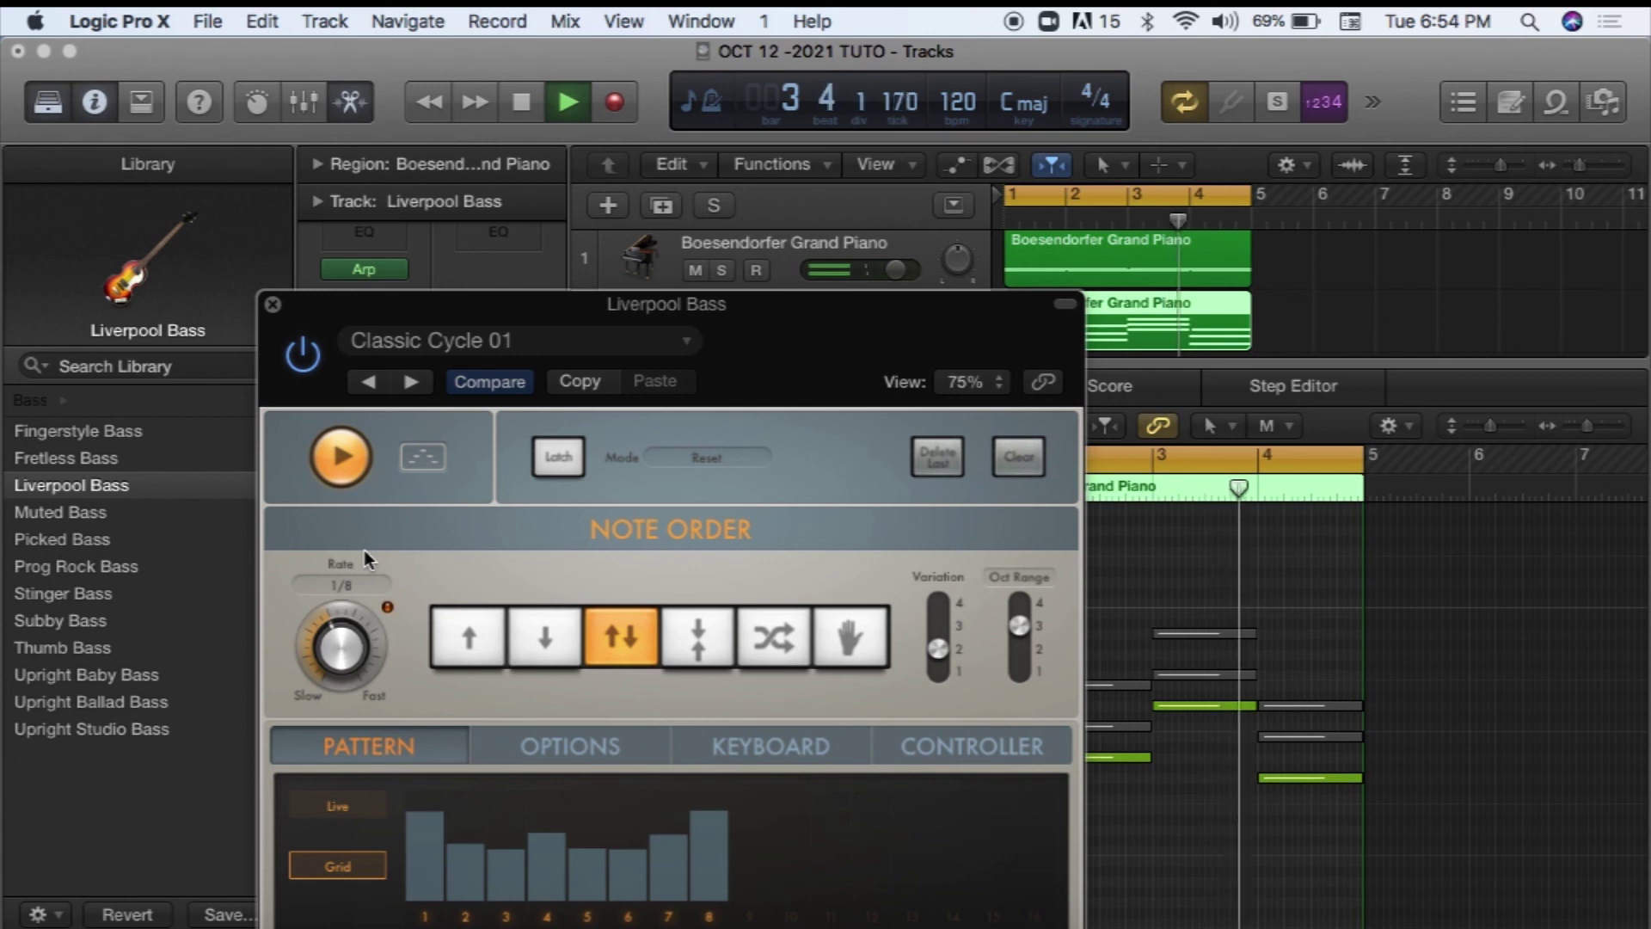
{"action": "left_click", "coordinate": [520, 102]}
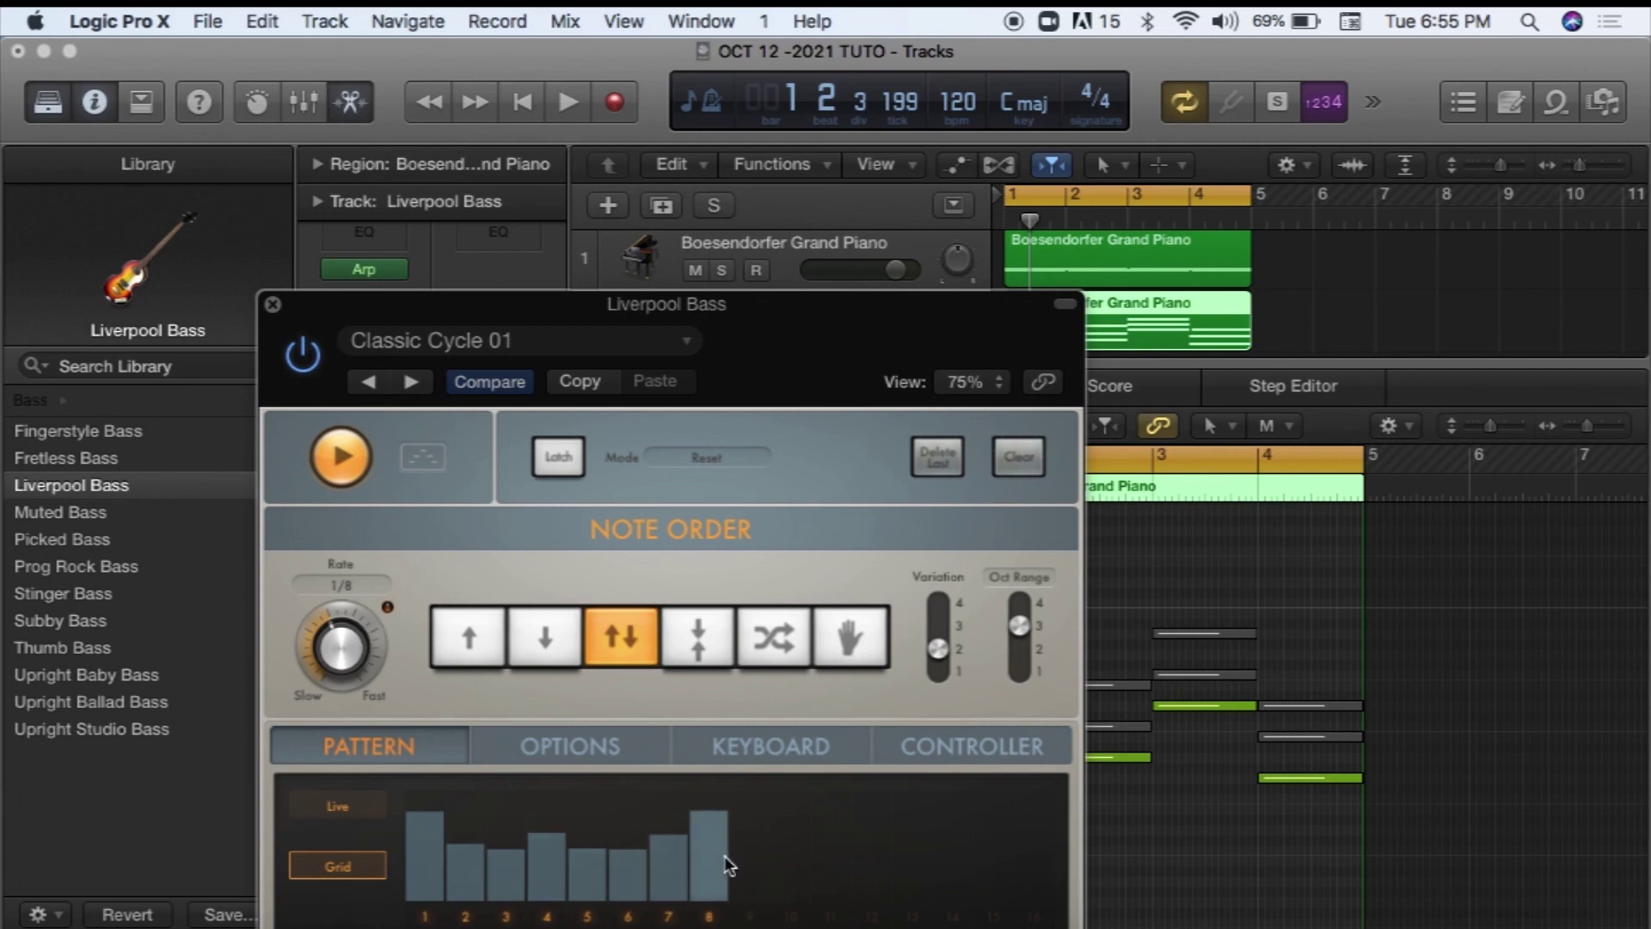
Load the Classic Cycle 03 Arpeggiator preset, set its rate to 1/8 during playback, close the plug-in window and stop
{"action": "left_click", "coordinate": [687, 341]}
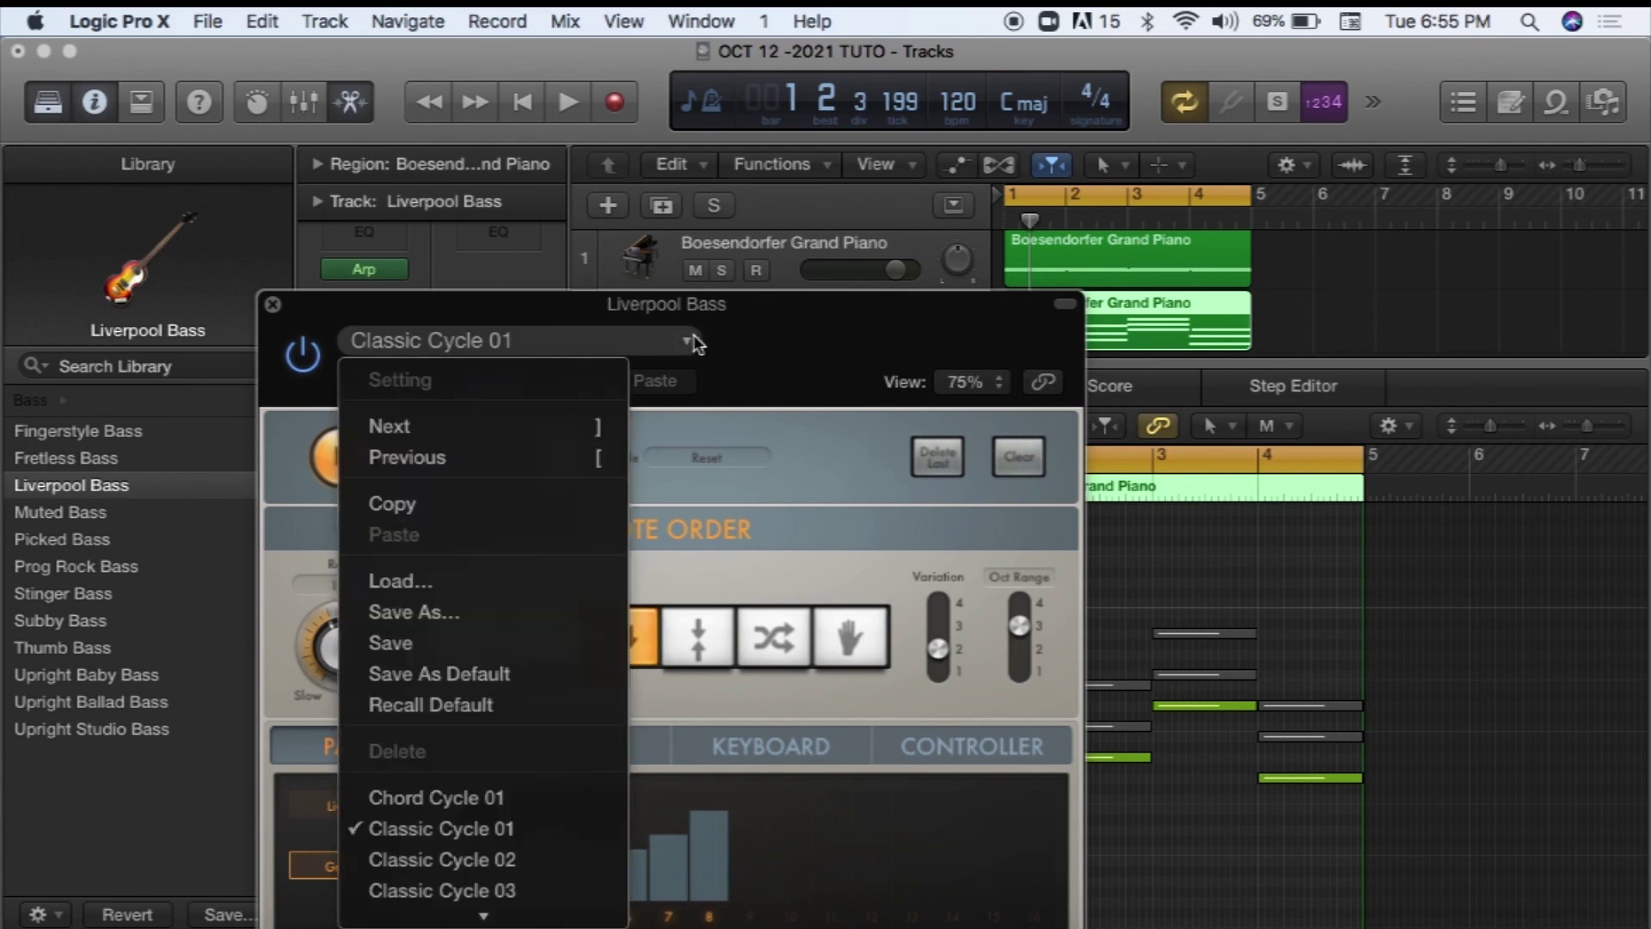
{"action": "left_click", "coordinate": [458, 891]}
{"action": "key", "text": "space"}
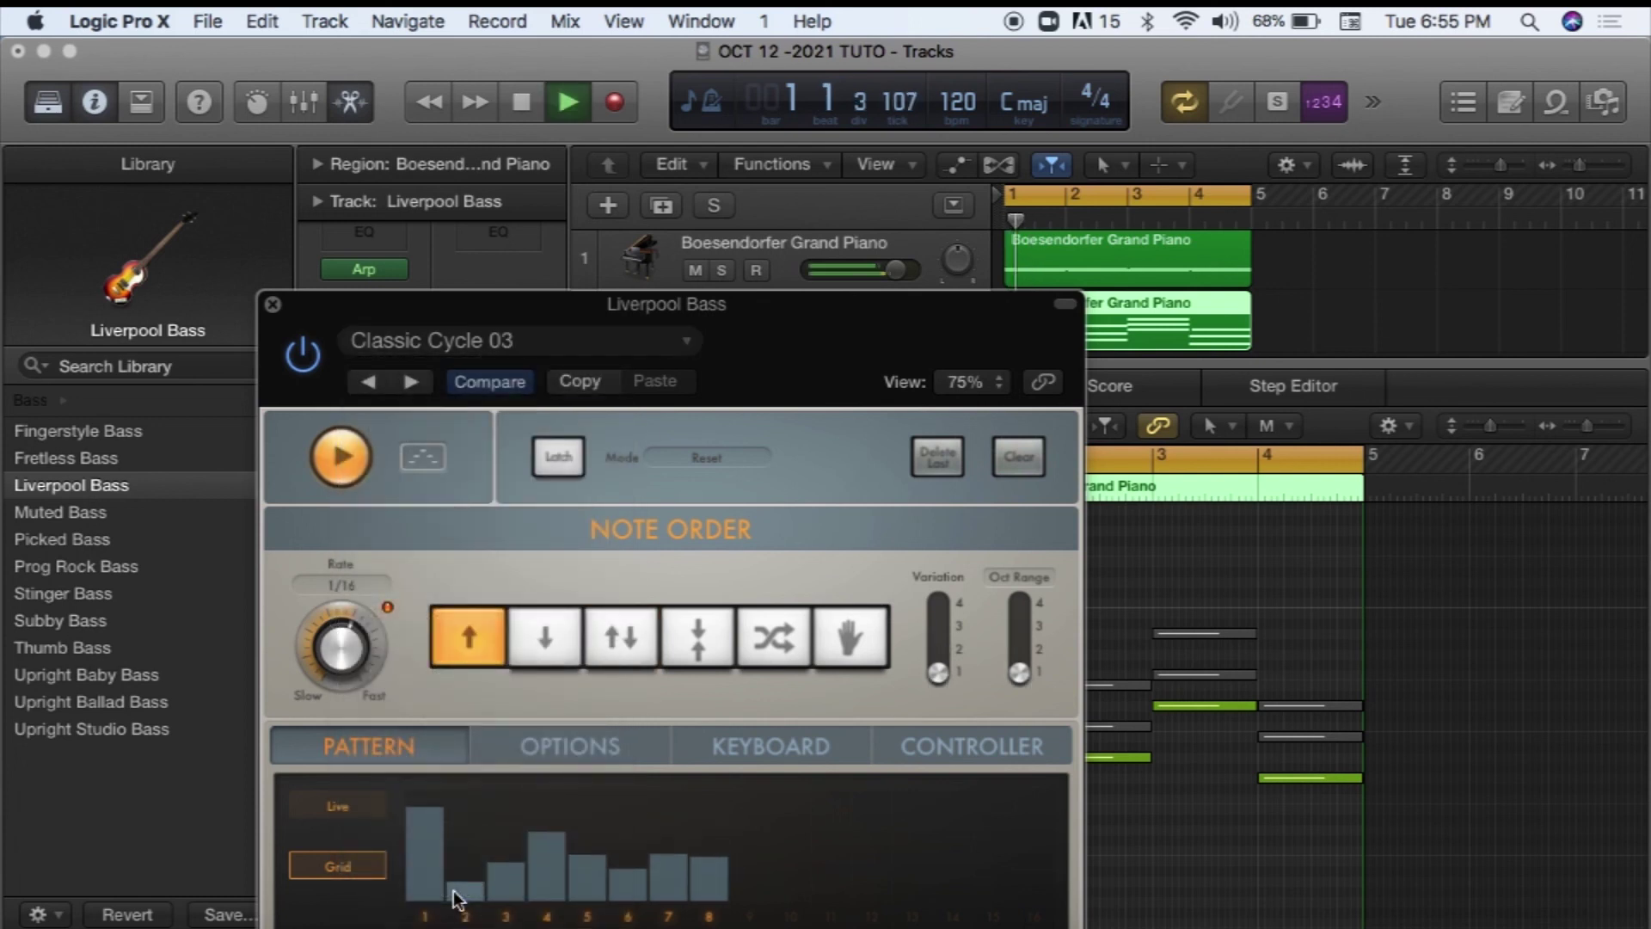
{"action": "left_click_drag", "start_coordinate": [355, 611], "coordinate": [323, 605]}
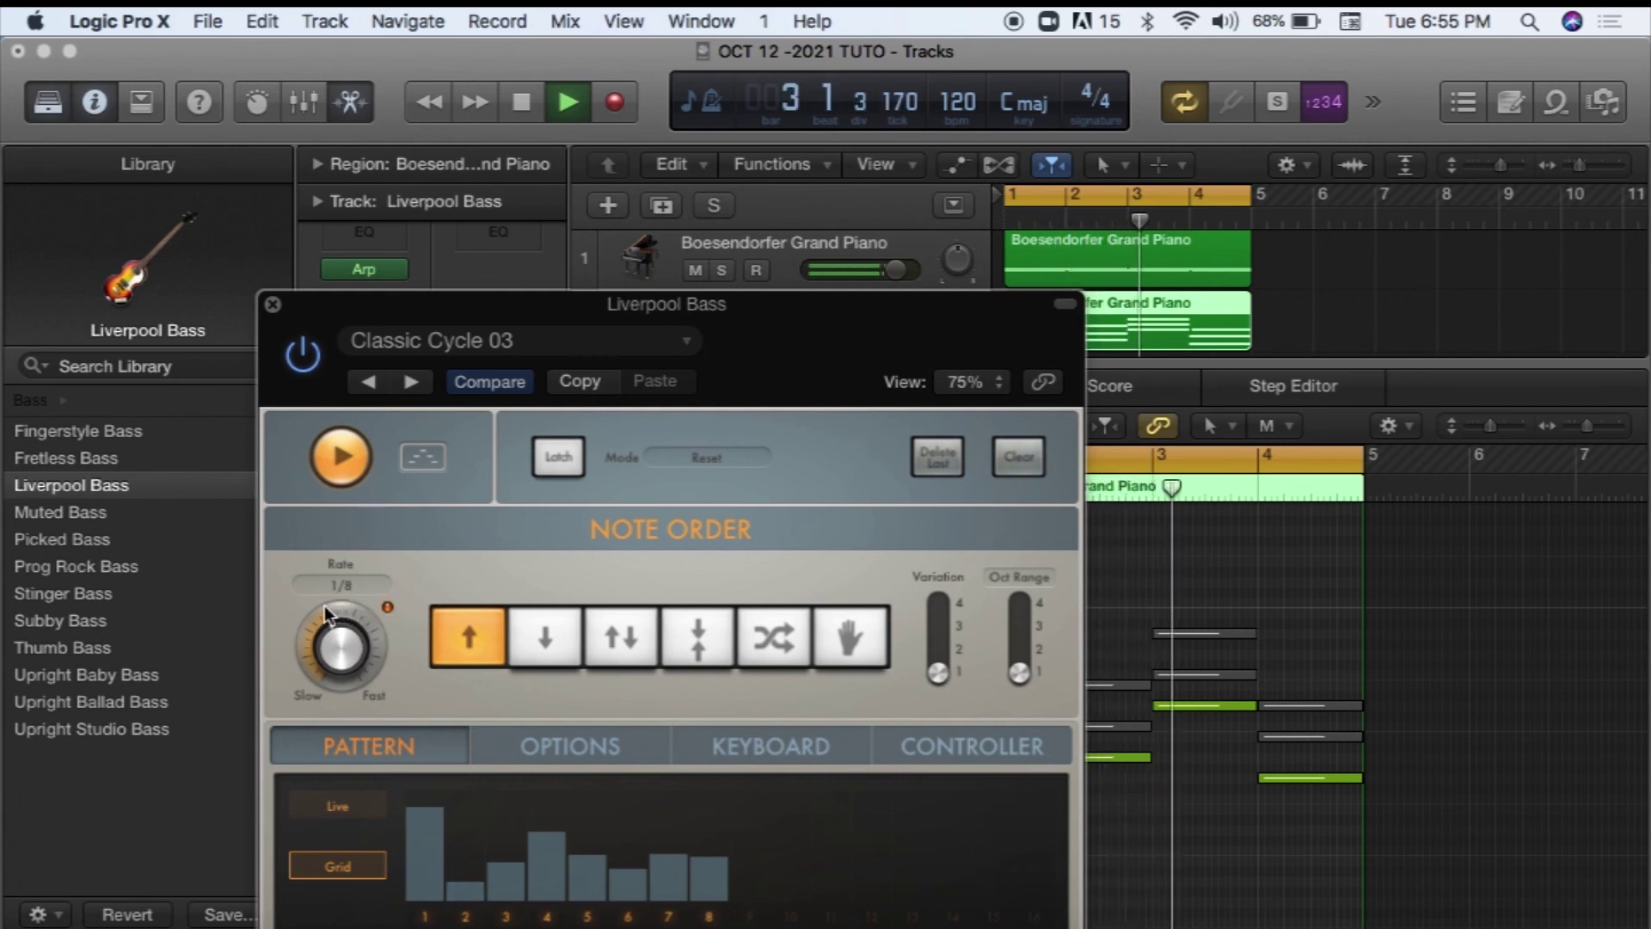
{"action": "left_click", "coordinate": [272, 303]}
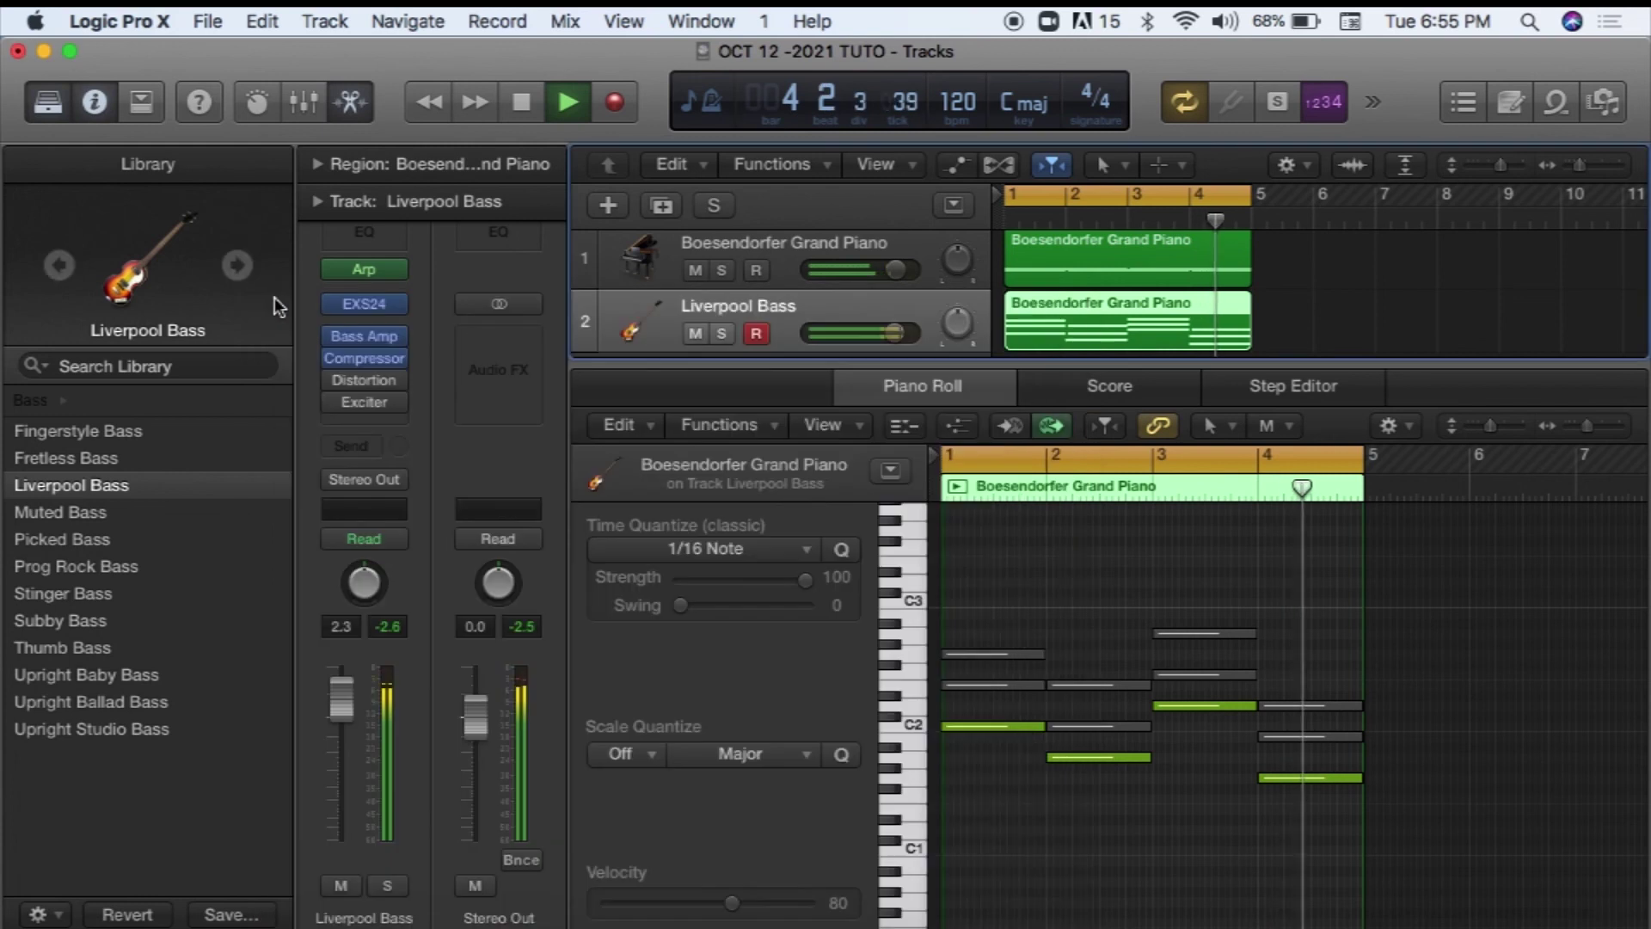
{"action": "left_click", "coordinate": [520, 103]}
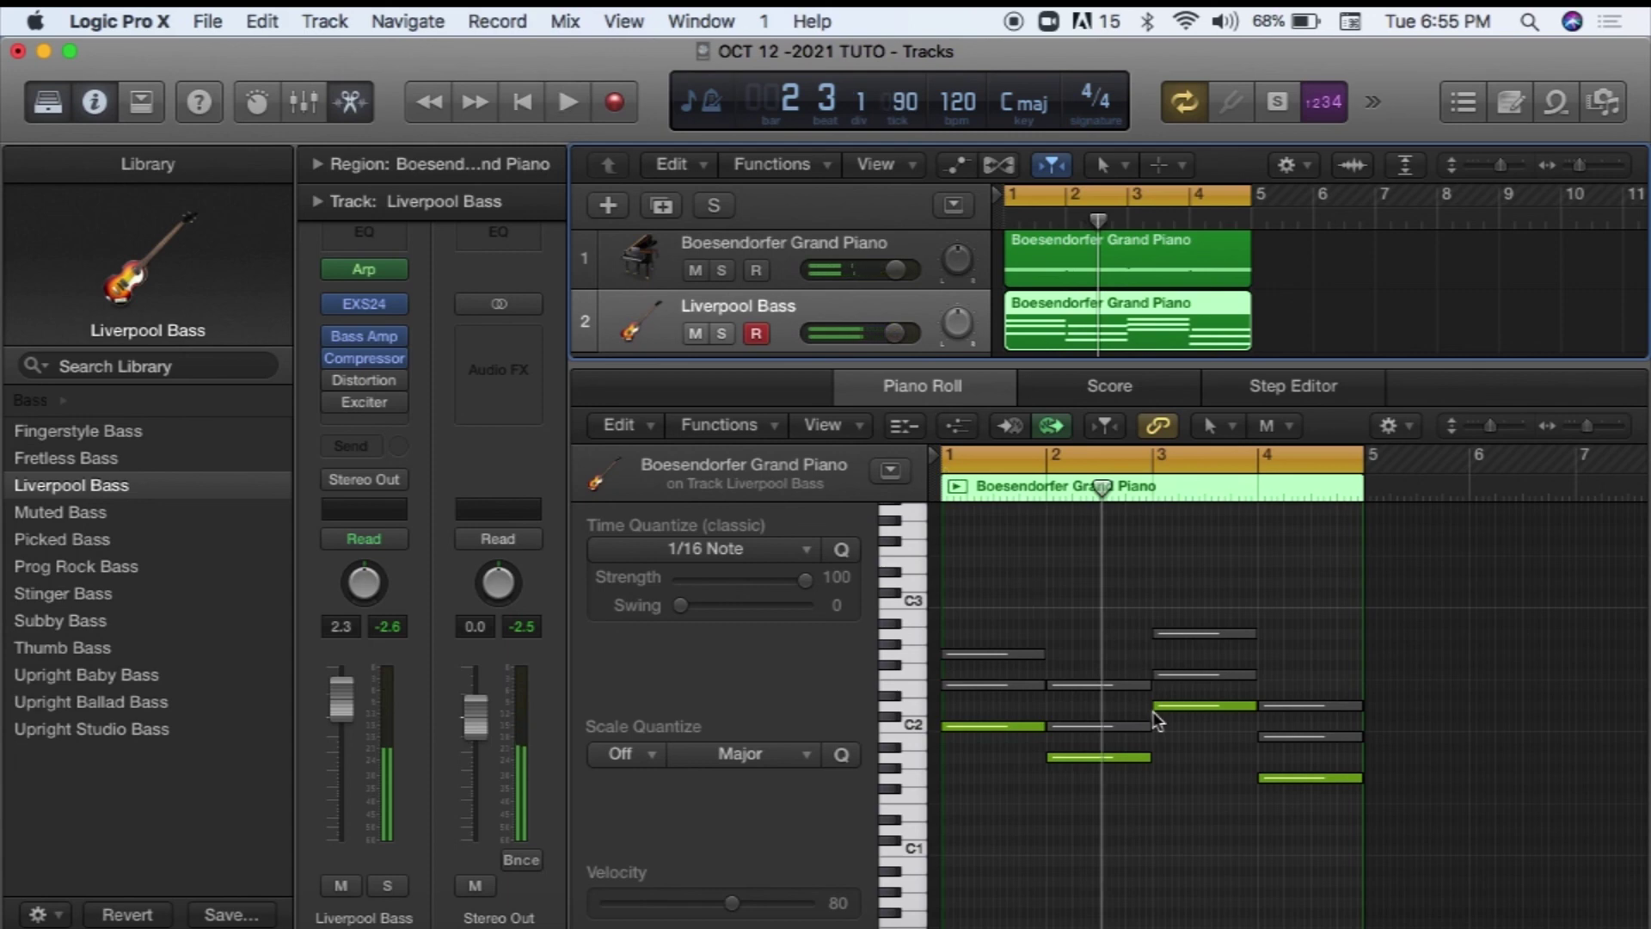